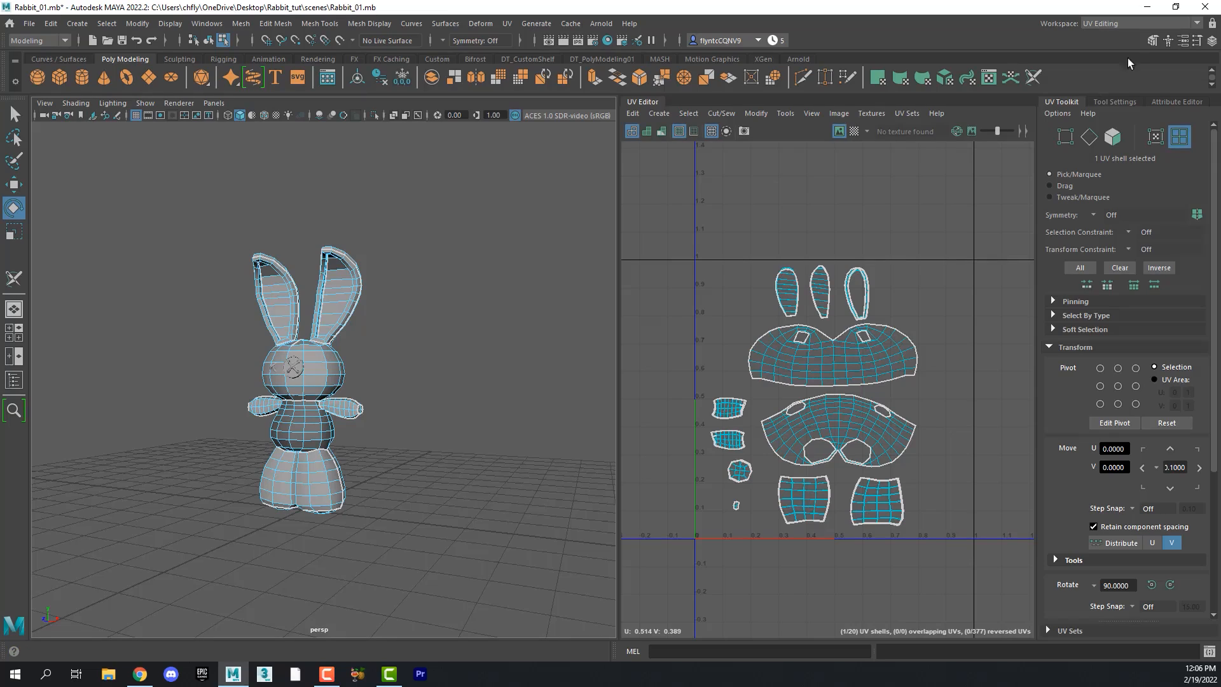
Switch the workspace to Maya Classic and return the rabbit mesh to object selection.
{"action": "left_click", "coordinate": [1197, 28]}
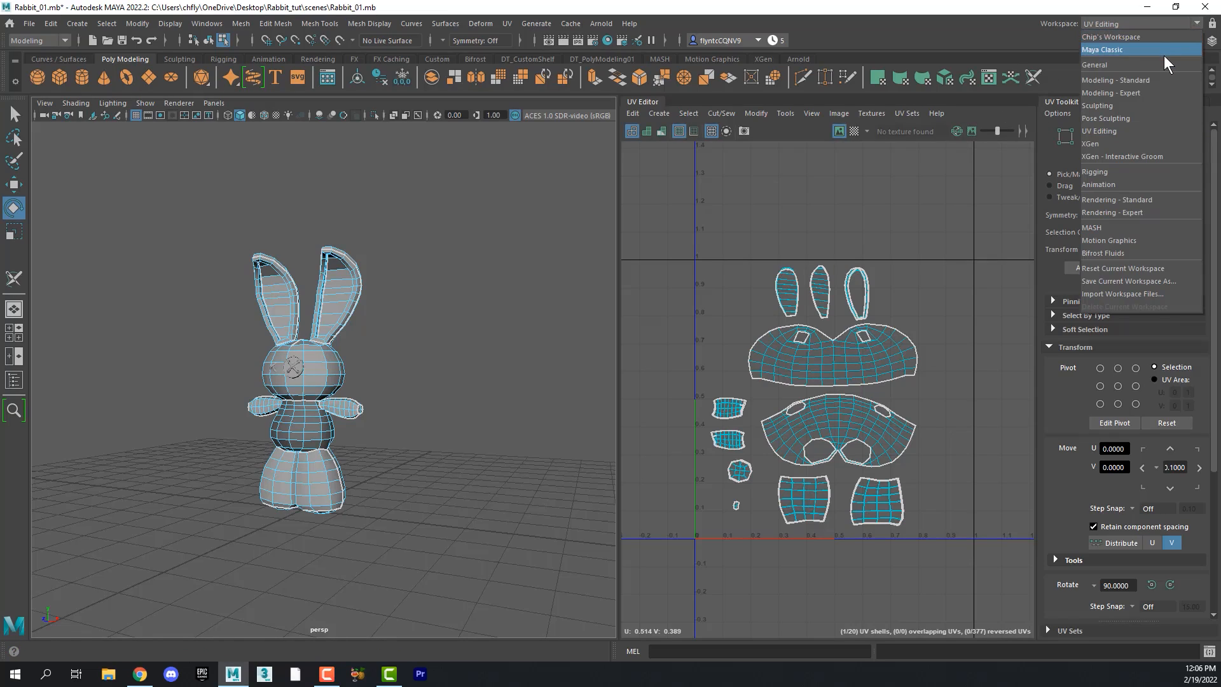
{"action": "left_click", "coordinate": [1163, 55]}
{"action": "right_click_drag", "start_coordinate": [595, 274], "coordinate": [635, 262]}
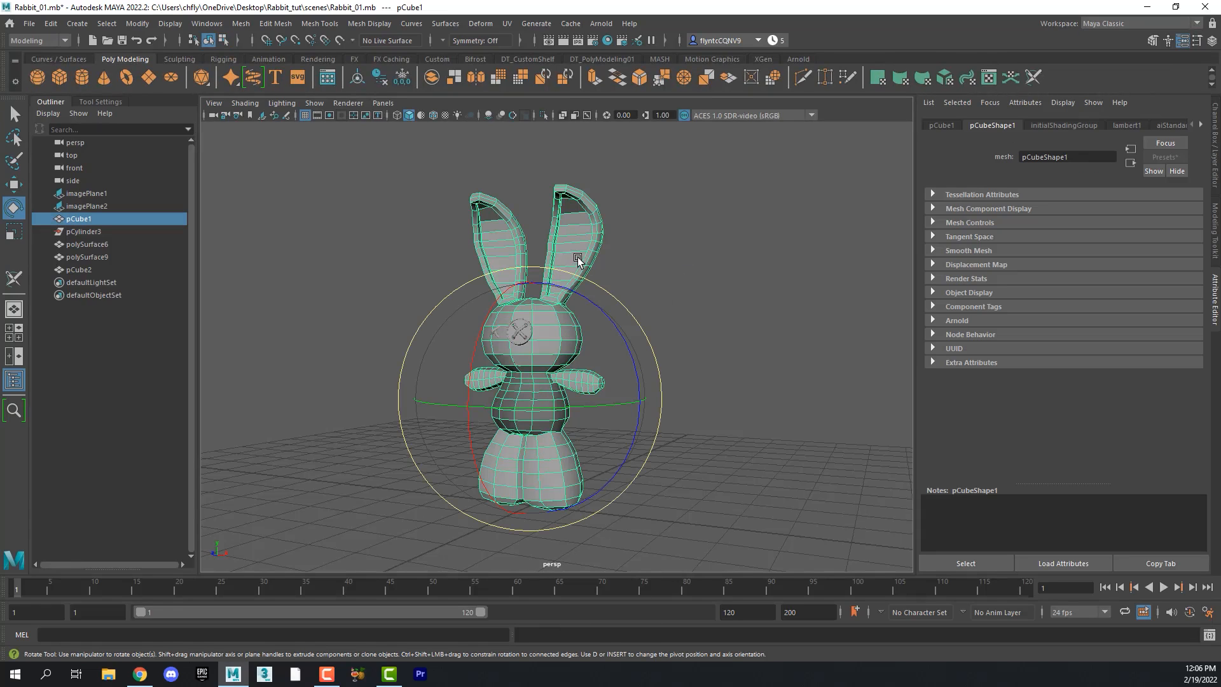
Delete the construction history of all objects in the scene.
{"action": "left_click", "coordinate": [50, 23]}
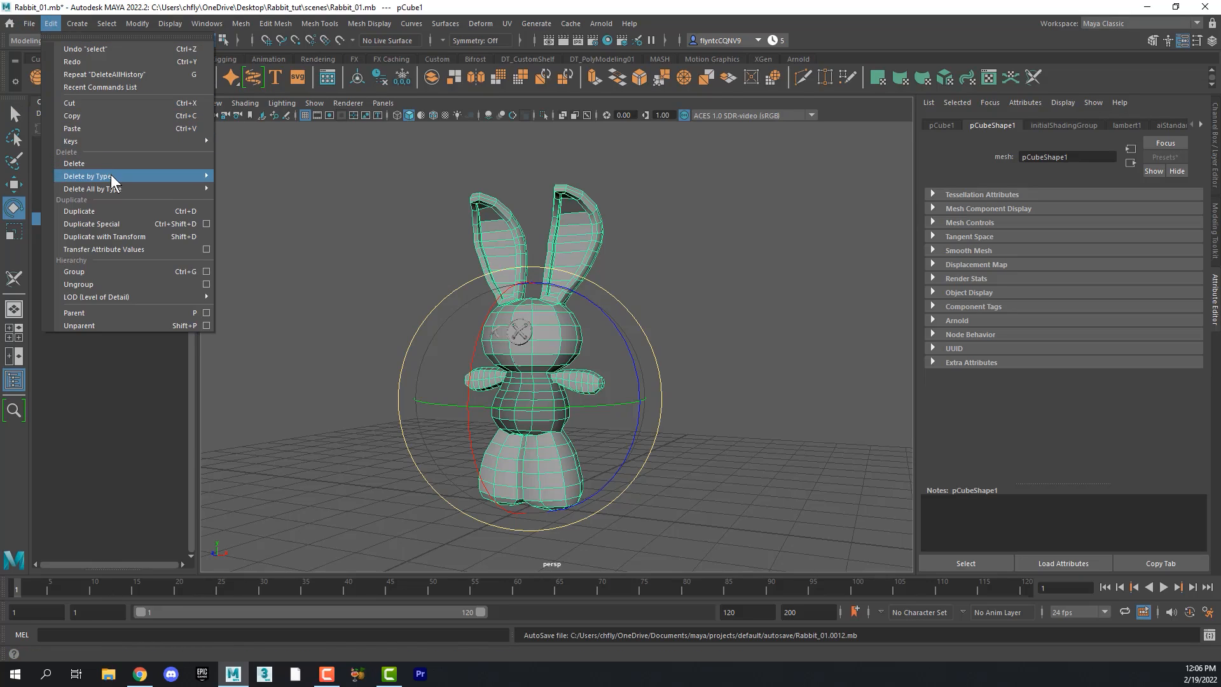
{"action": "mouse_move", "coordinate": [120, 189]}
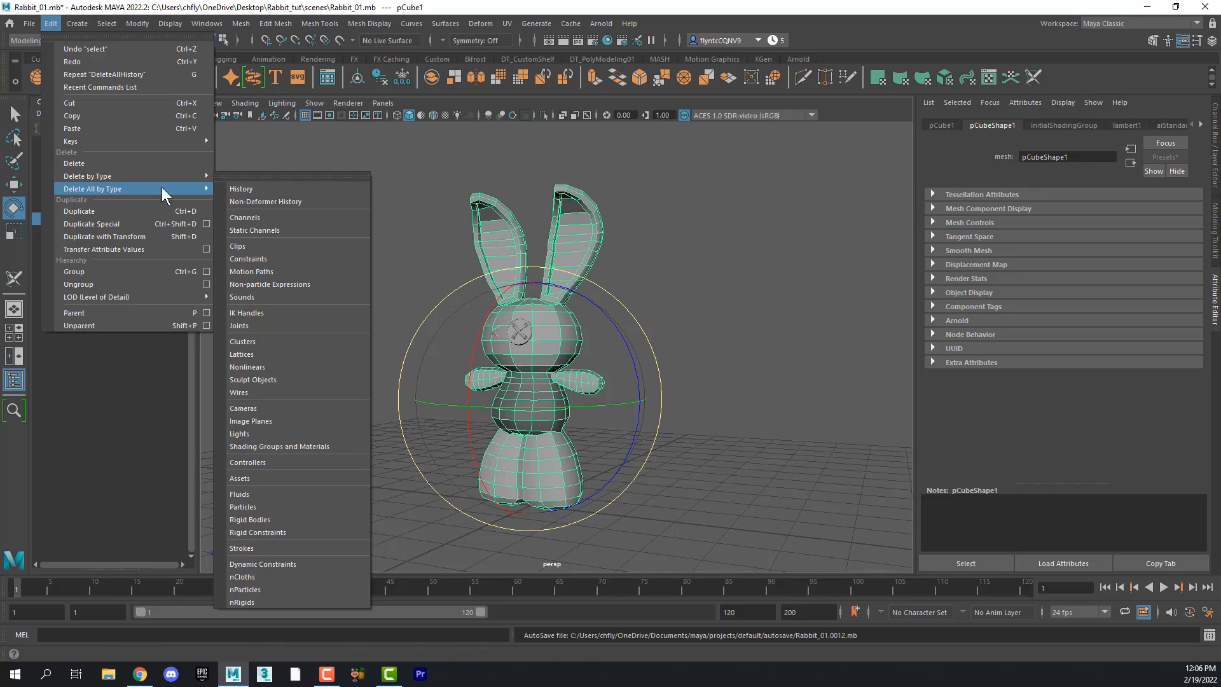
{"action": "left_click", "coordinate": [307, 188]}
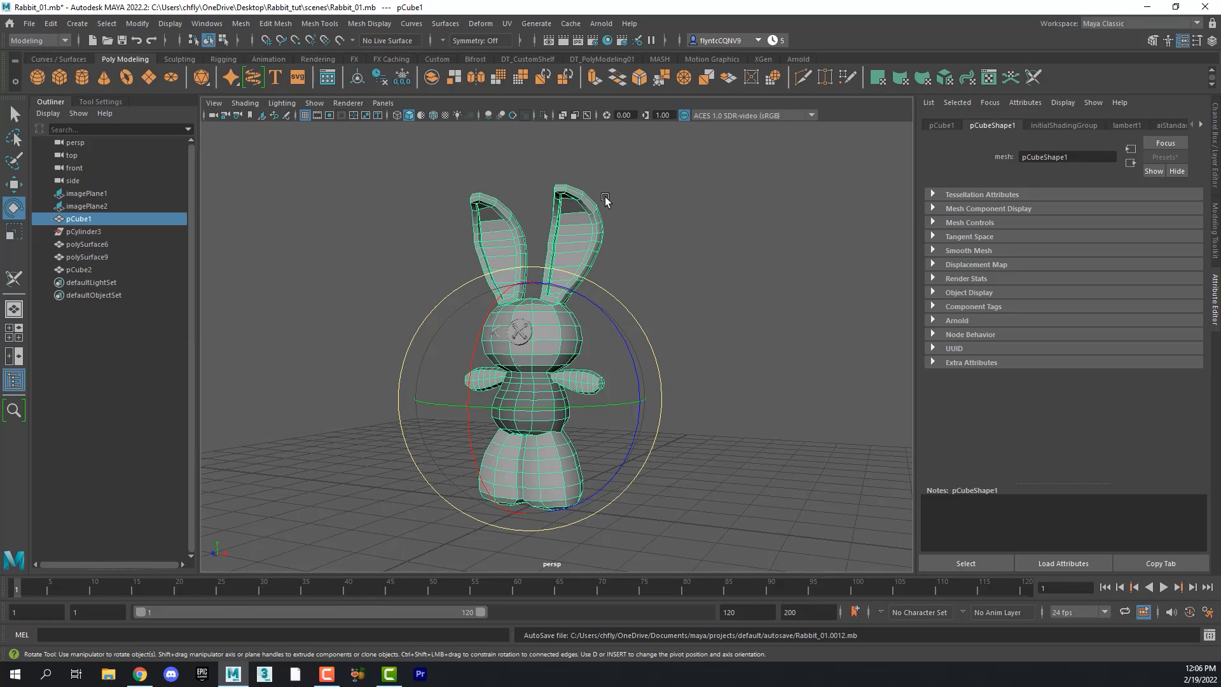
Assign a new Arnold aiStandardSurface material to the rabbit body mesh and deselect it.
{"action": "right_click", "coordinate": [544, 315]}
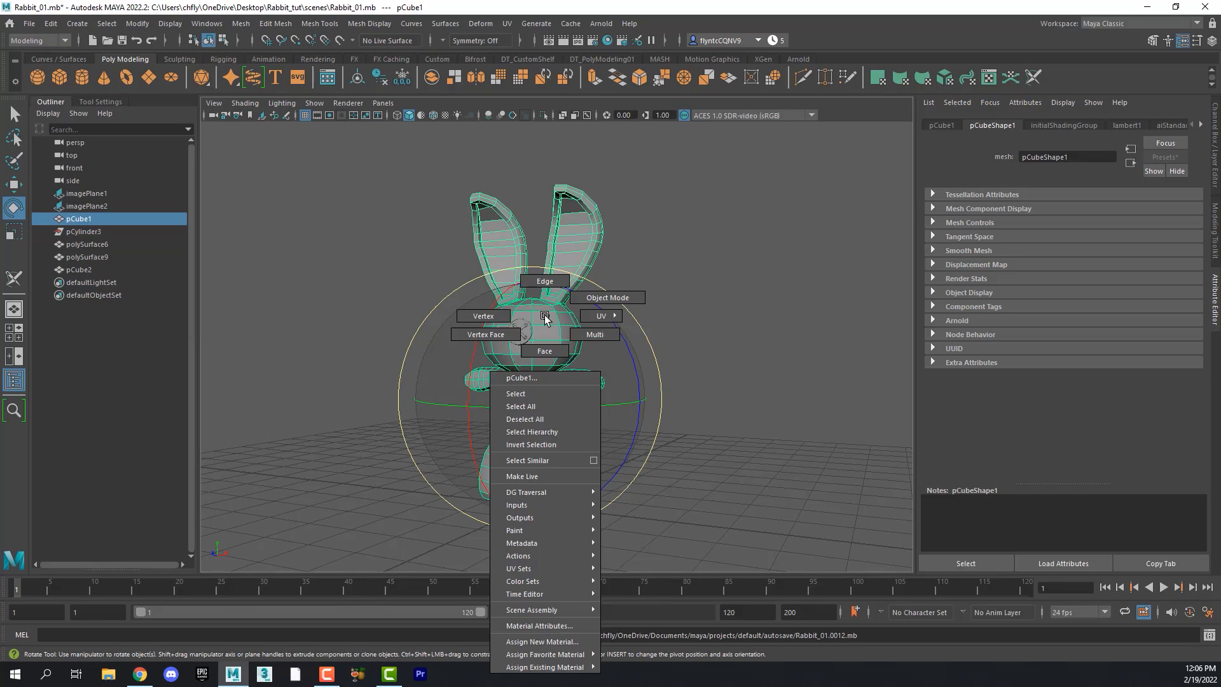
{"action": "left_click", "coordinate": [559, 640]}
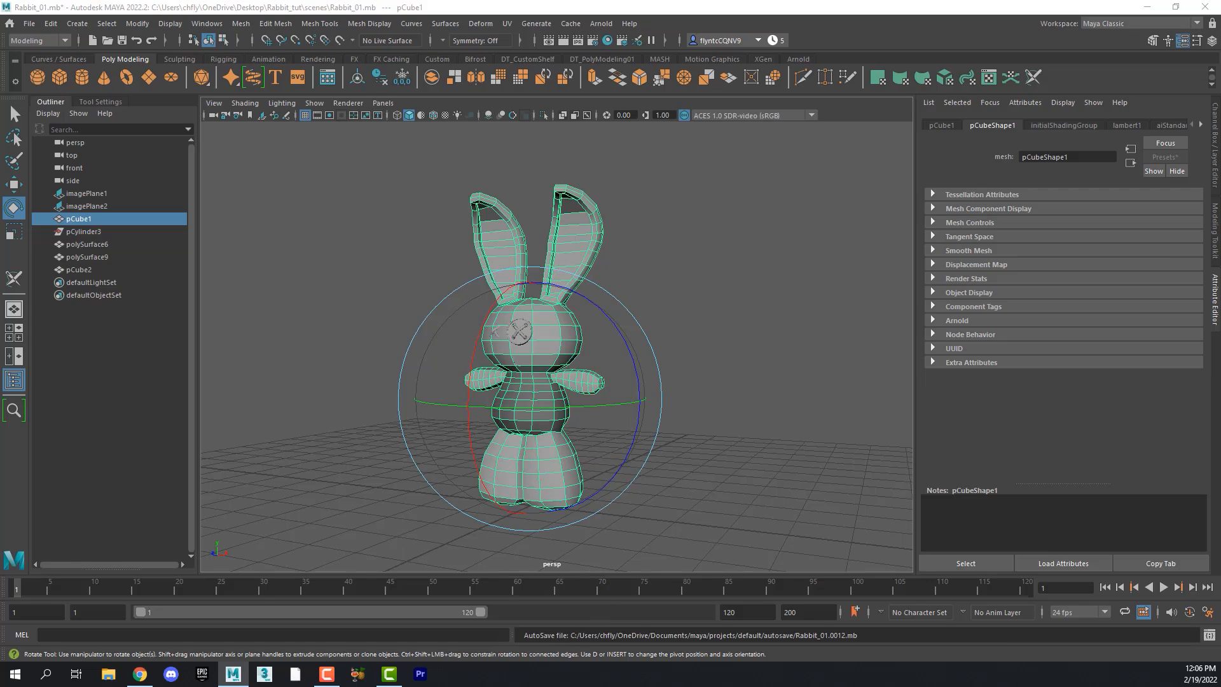
{"action": "left_click", "coordinate": [533, 254]}
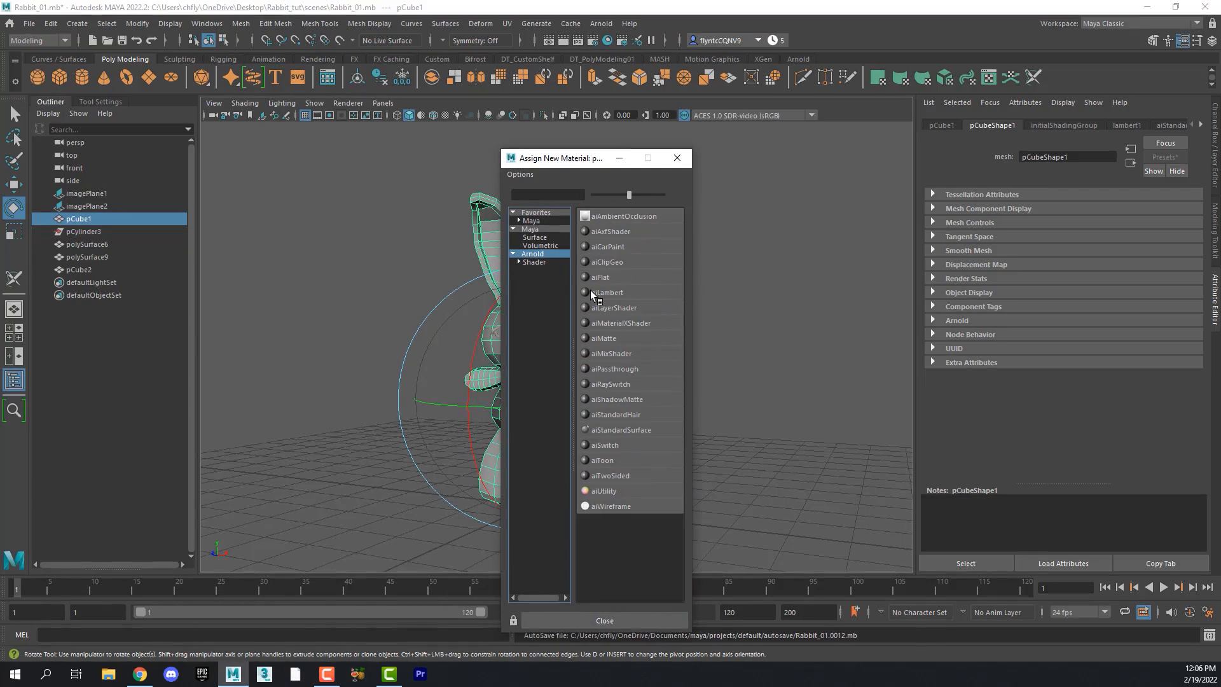
{"action": "left_click", "coordinate": [639, 430]}
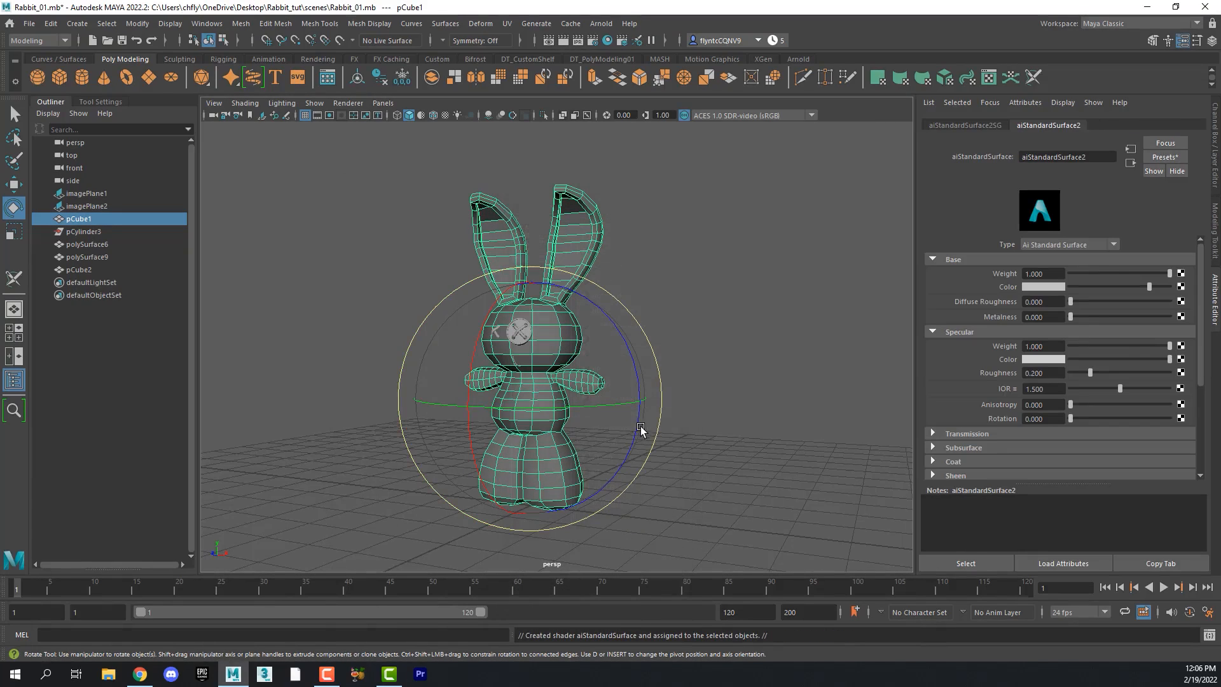
{"action": "left_click", "coordinate": [701, 297]}
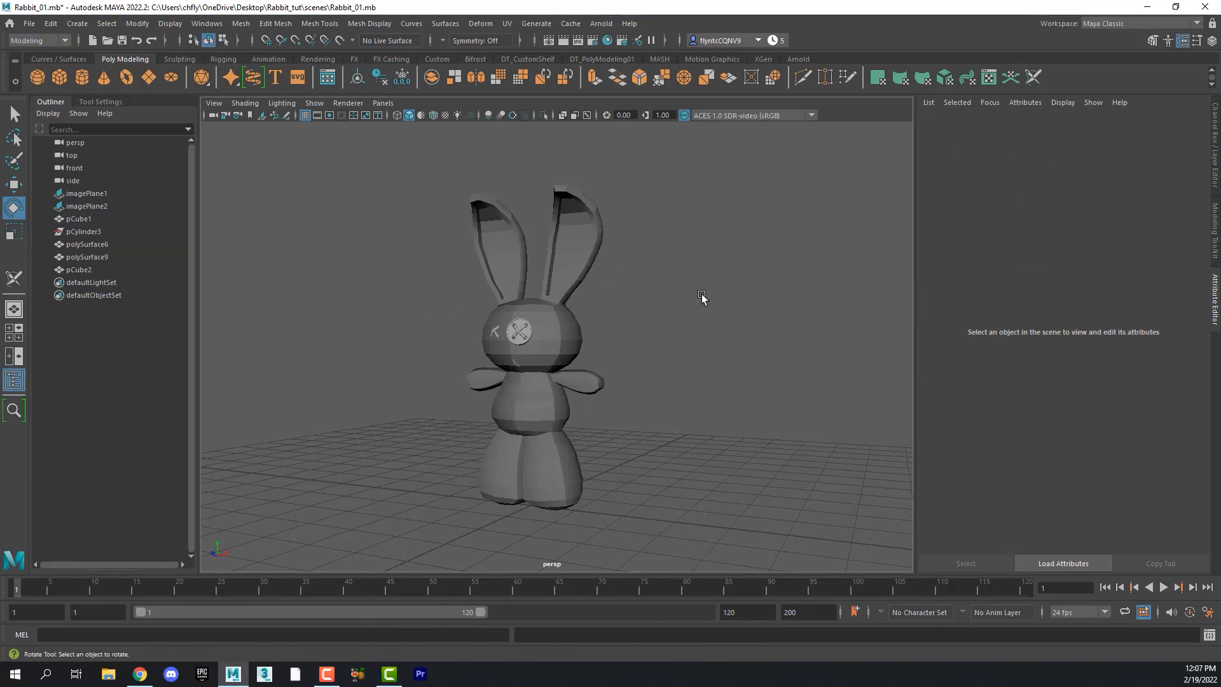
{"action": "left_click", "coordinate": [561, 337]}
{"action": "left_click", "coordinate": [730, 258]}
{"action": "left_click", "coordinate": [563, 344]}
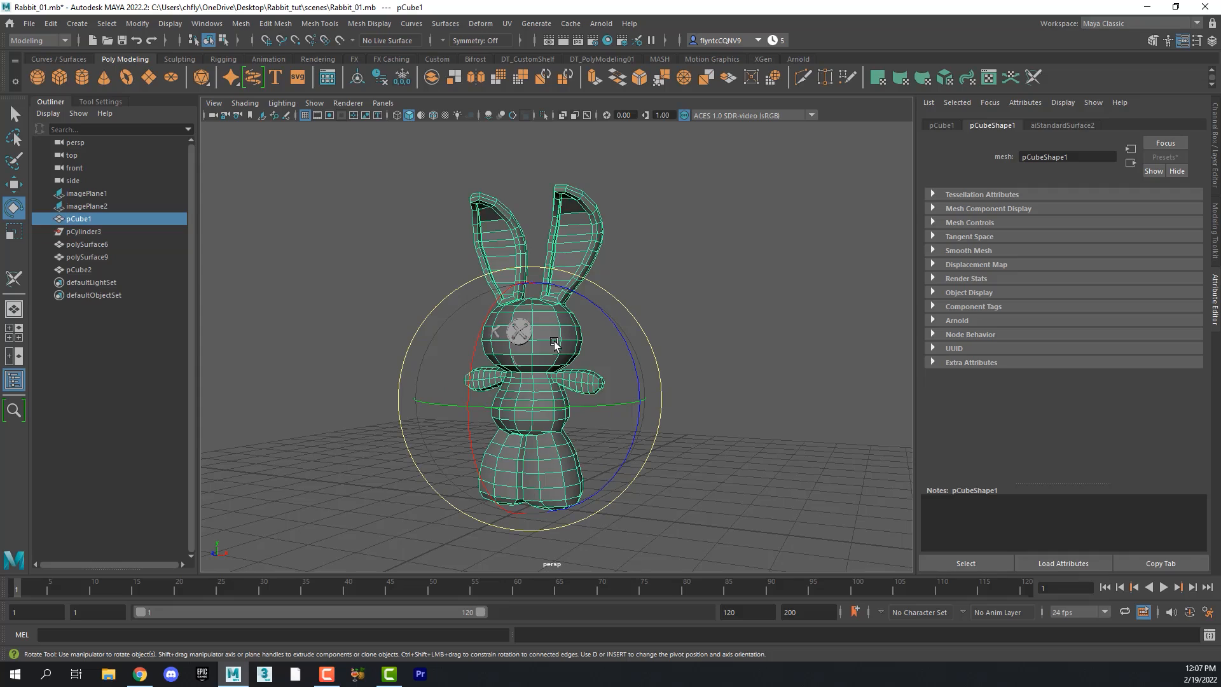
{"action": "left_click", "coordinate": [665, 294]}
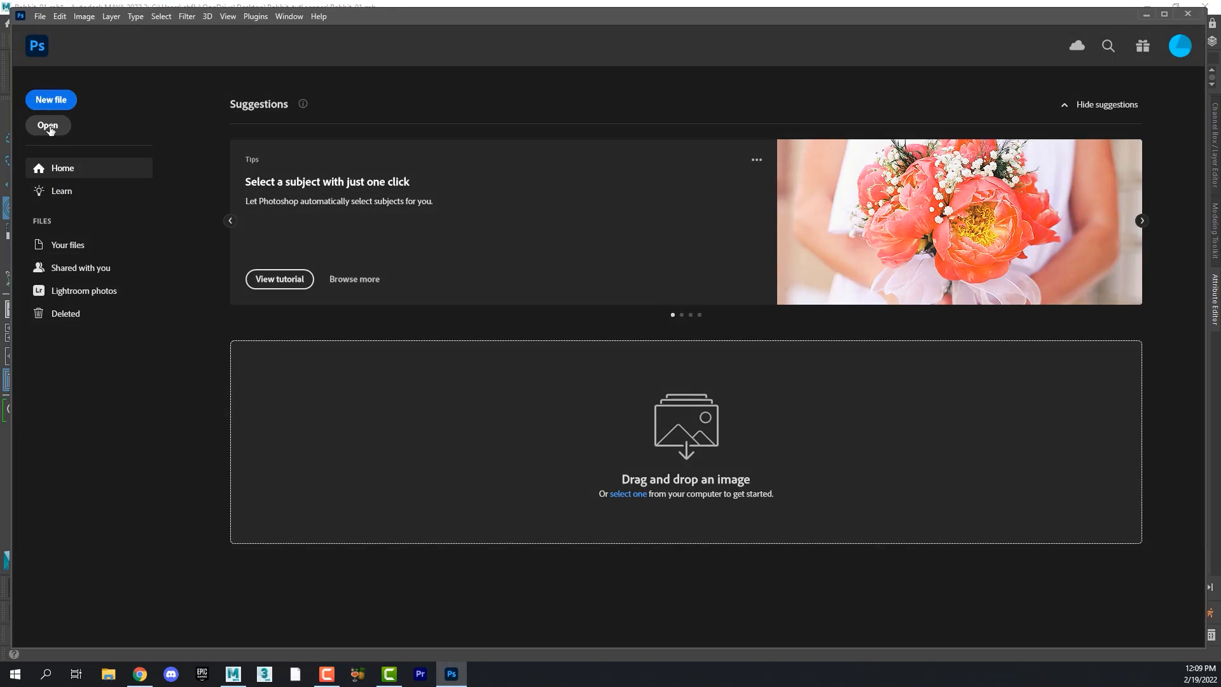
Switch to Photoshop and open the Rabbit_UV image from the images folder of the Rabbit_tut project on the Desktop.
{"action": "left_click", "coordinate": [49, 127]}
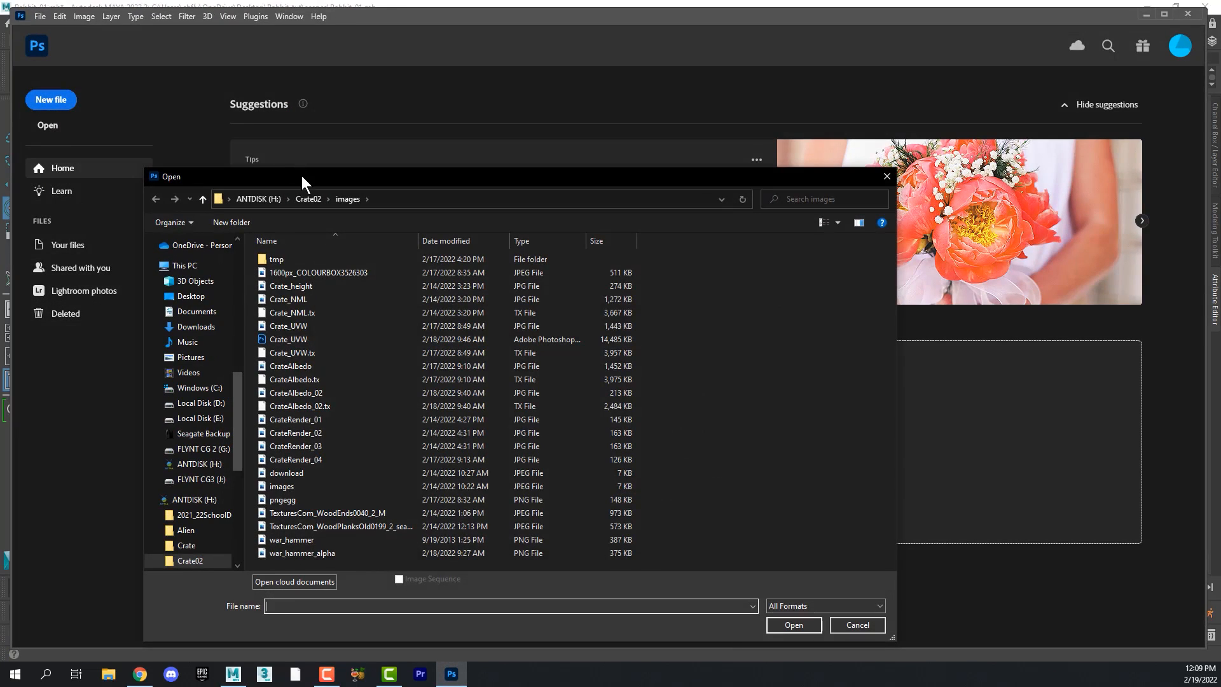
{"action": "left_click_drag", "start_coordinate": [303, 170], "coordinate": [311, 121]}
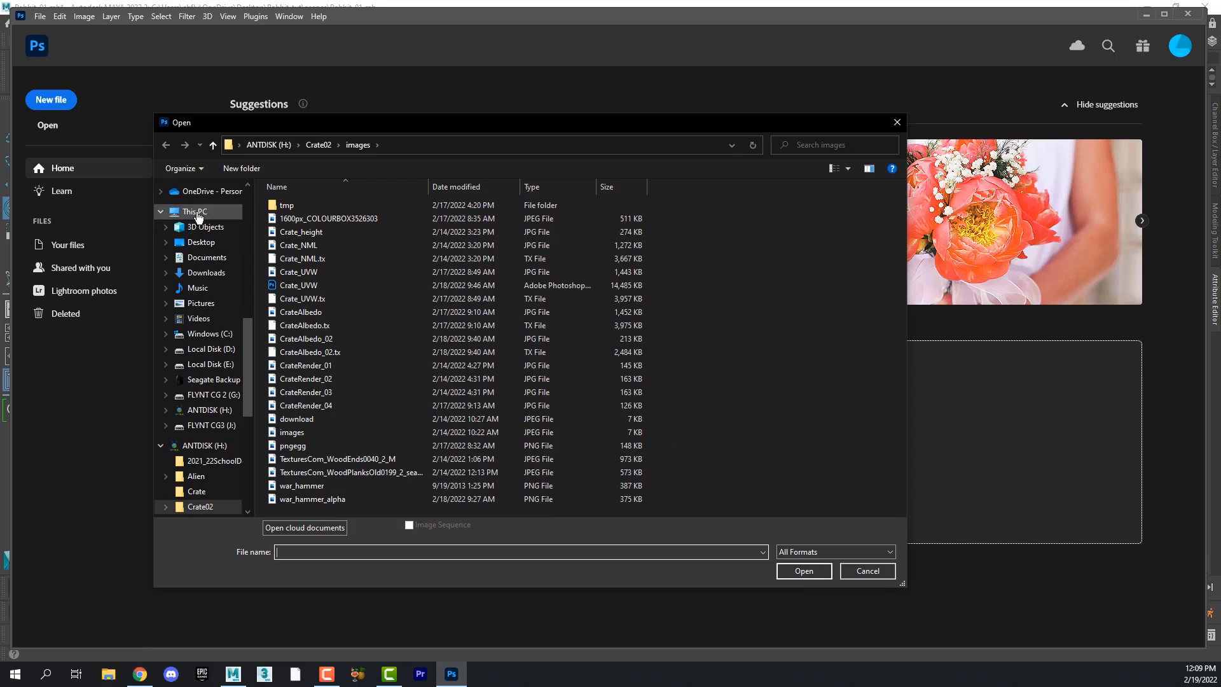
{"action": "left_click", "coordinate": [200, 244]}
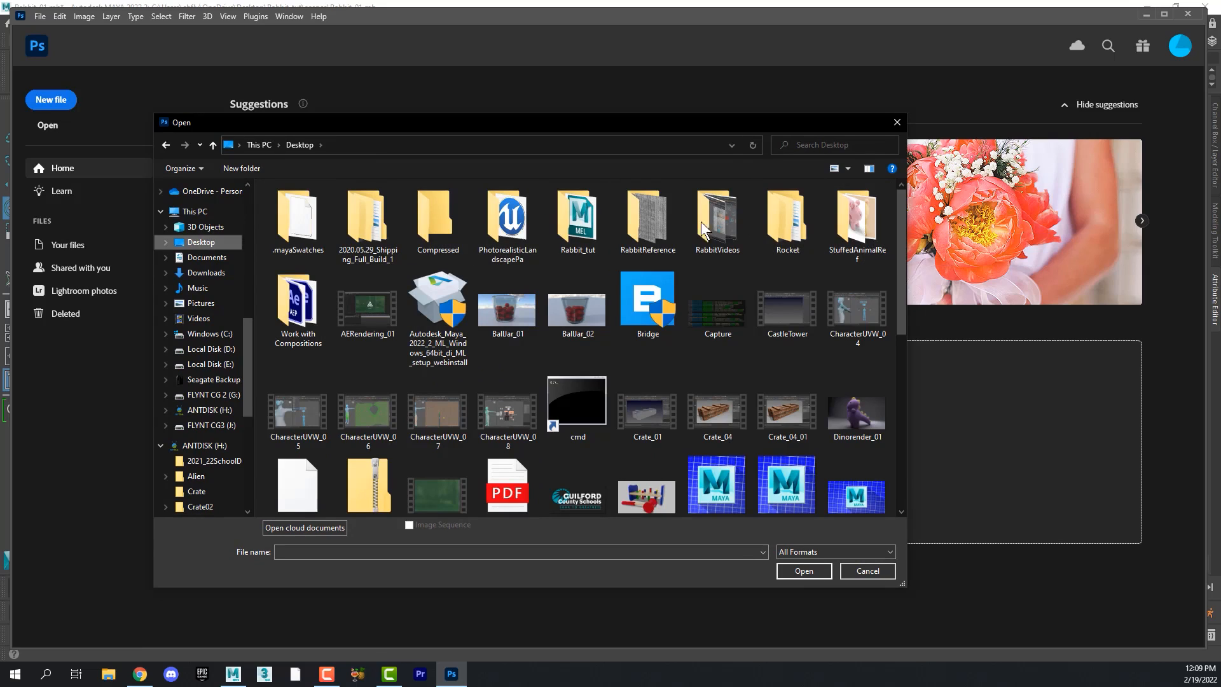
{"action": "double_click", "coordinate": [578, 219]}
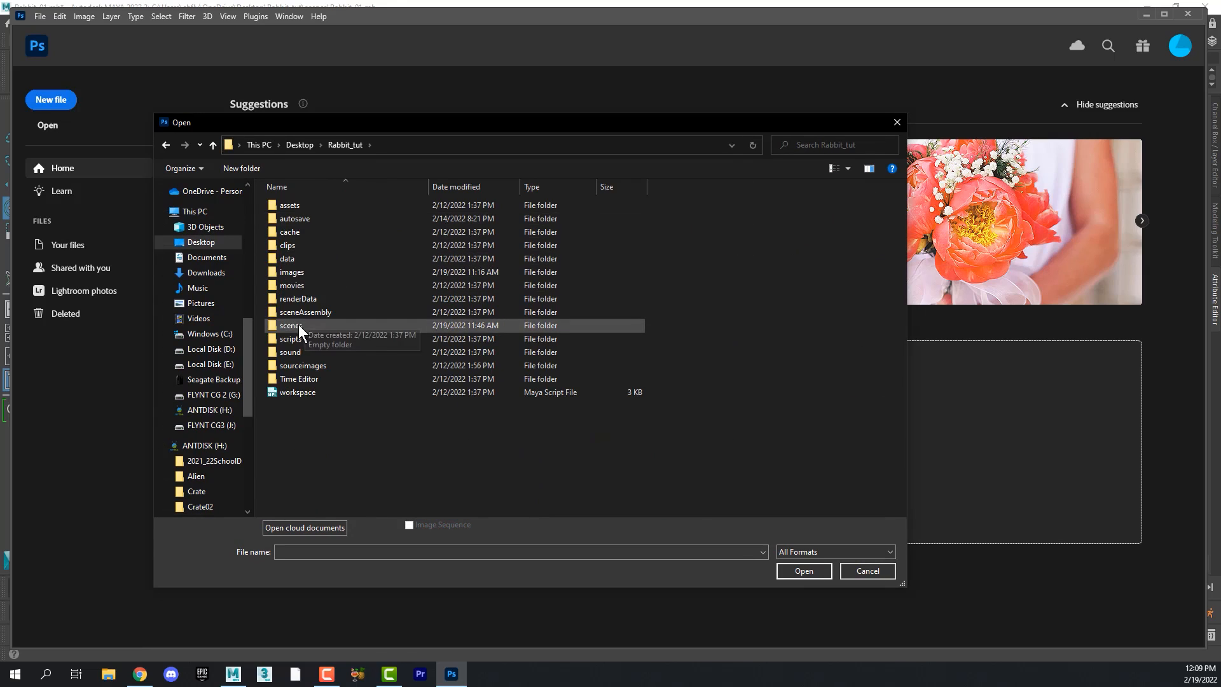
{"action": "double_click", "coordinate": [271, 271]}
{"action": "left_click", "coordinate": [375, 205]}
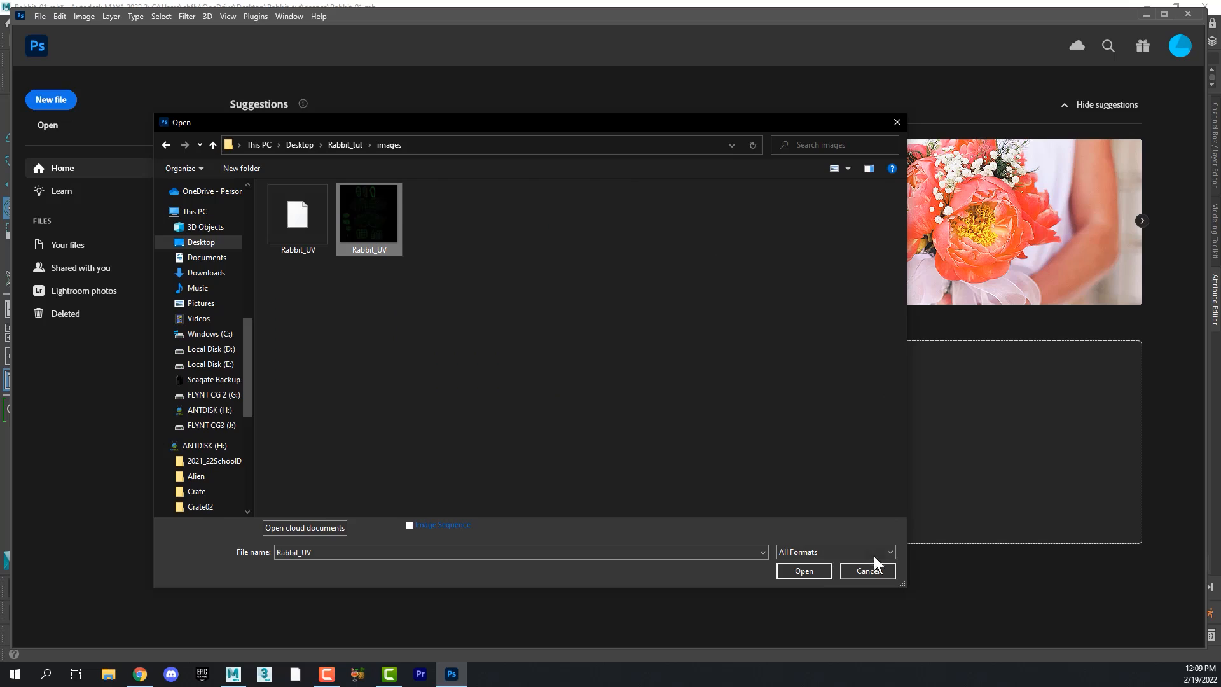
{"action": "left_click", "coordinate": [811, 569]}
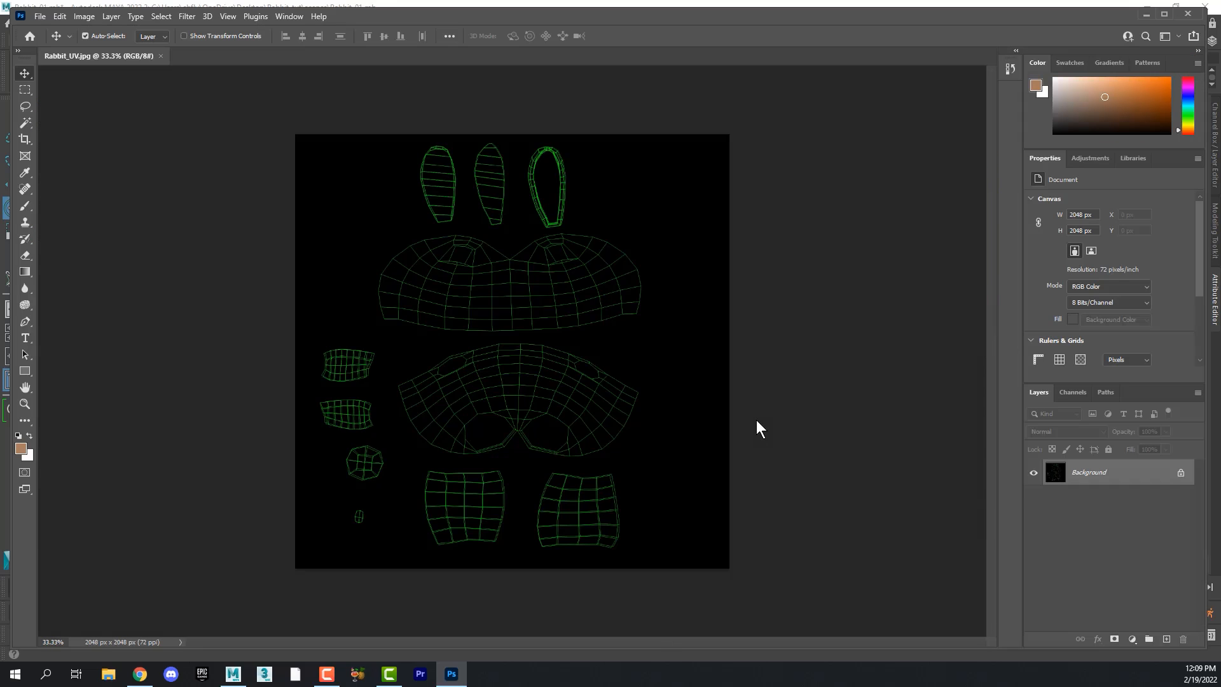
Duplicate the Background layer, and duplicate that copy to get Background copy and Background copy 2.
{"action": "right_click", "coordinate": [1098, 477]}
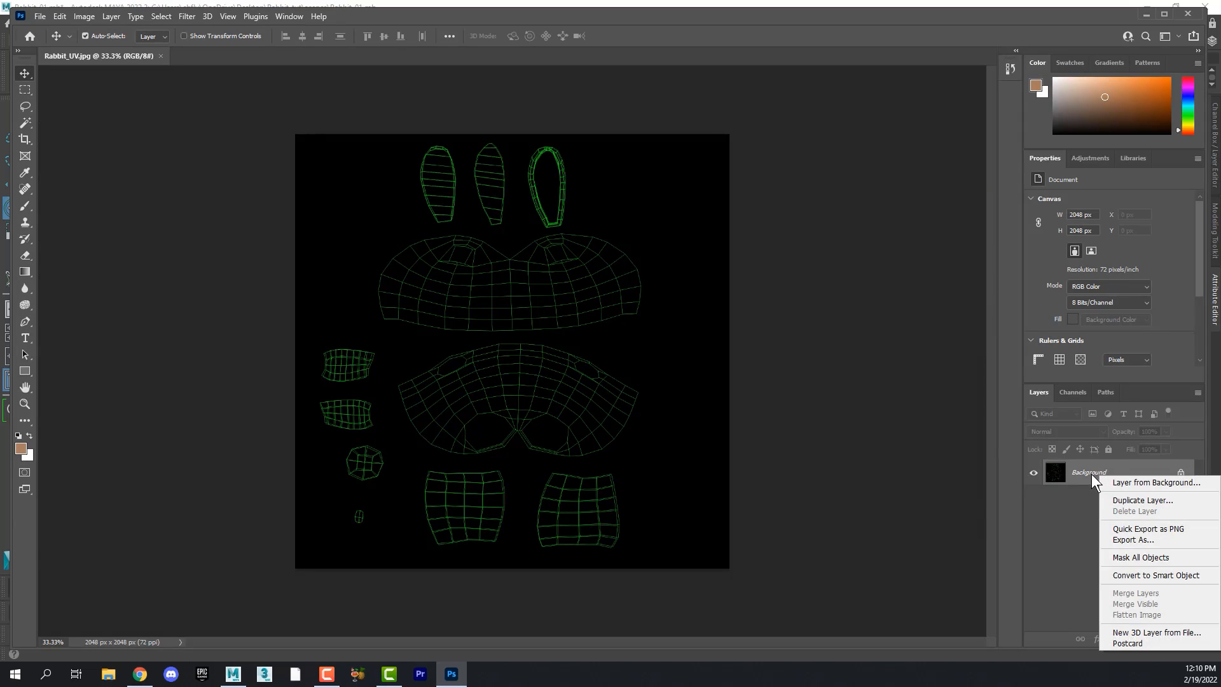
{"action": "left_click", "coordinate": [1139, 501]}
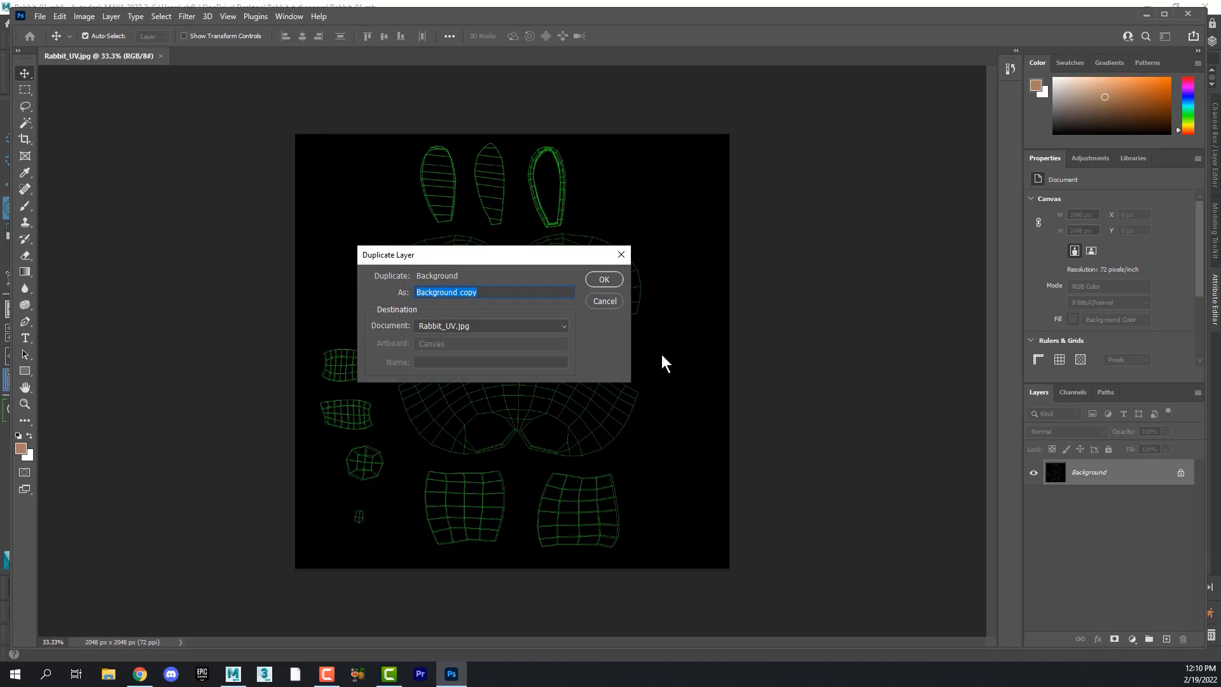
{"action": "left_click", "coordinate": [604, 279]}
{"action": "right_click", "coordinate": [1097, 472]}
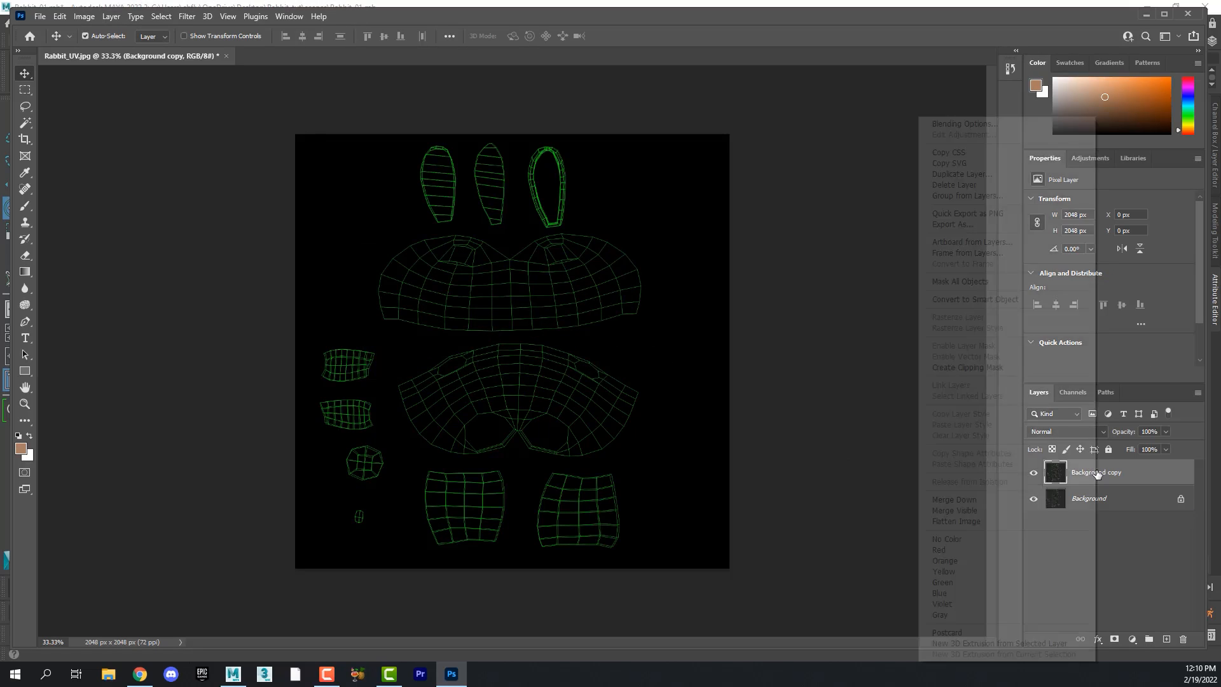
{"action": "left_click", "coordinate": [983, 175]}
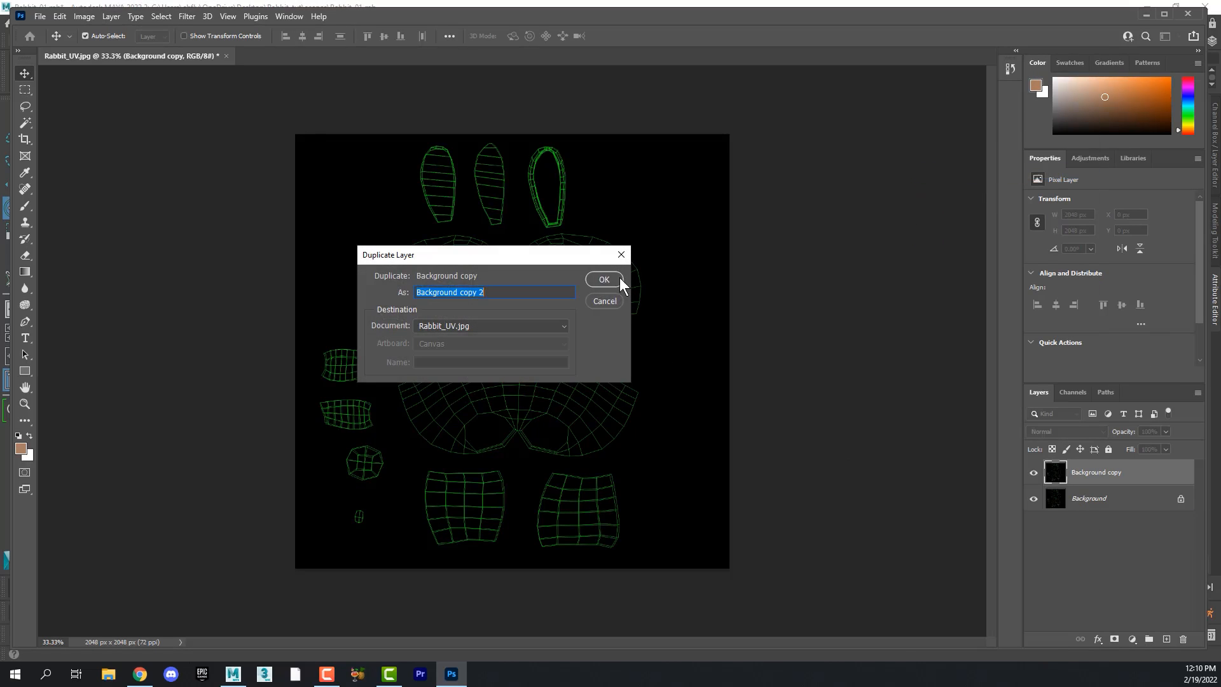
{"action": "left_click", "coordinate": [603, 279]}
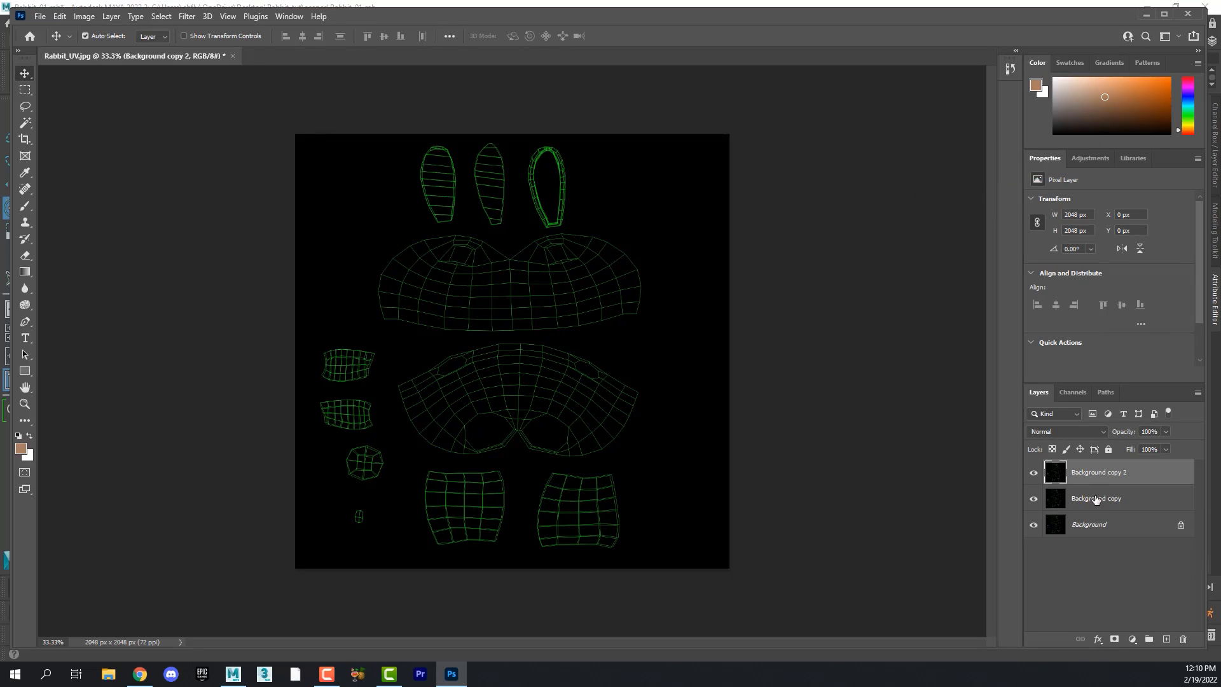
Hide the original Background layer and select Background copy.
{"action": "left_click", "coordinate": [1095, 500]}
{"action": "left_click", "coordinate": [1089, 480]}
{"action": "left_click", "coordinate": [1079, 504]}
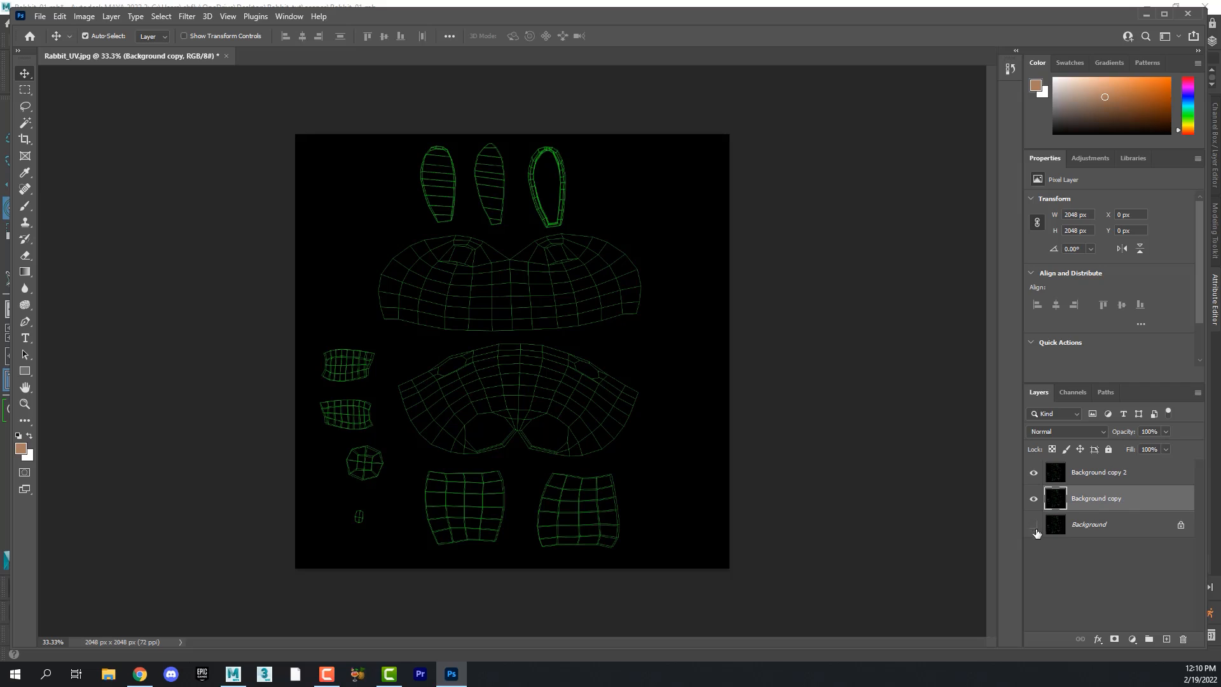
Set the blend mode of Background copy 2 and Background copy to Screen.
{"action": "left_click", "coordinate": [1089, 475]}
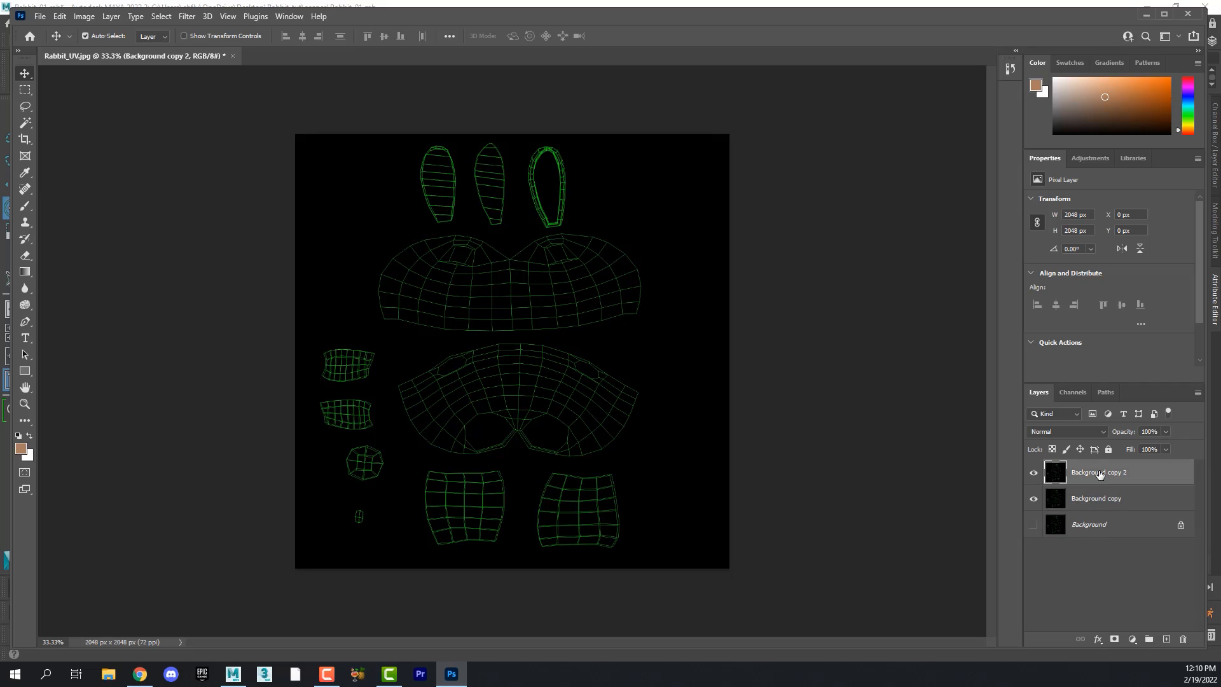
{"action": "left_click", "coordinate": [1099, 430]}
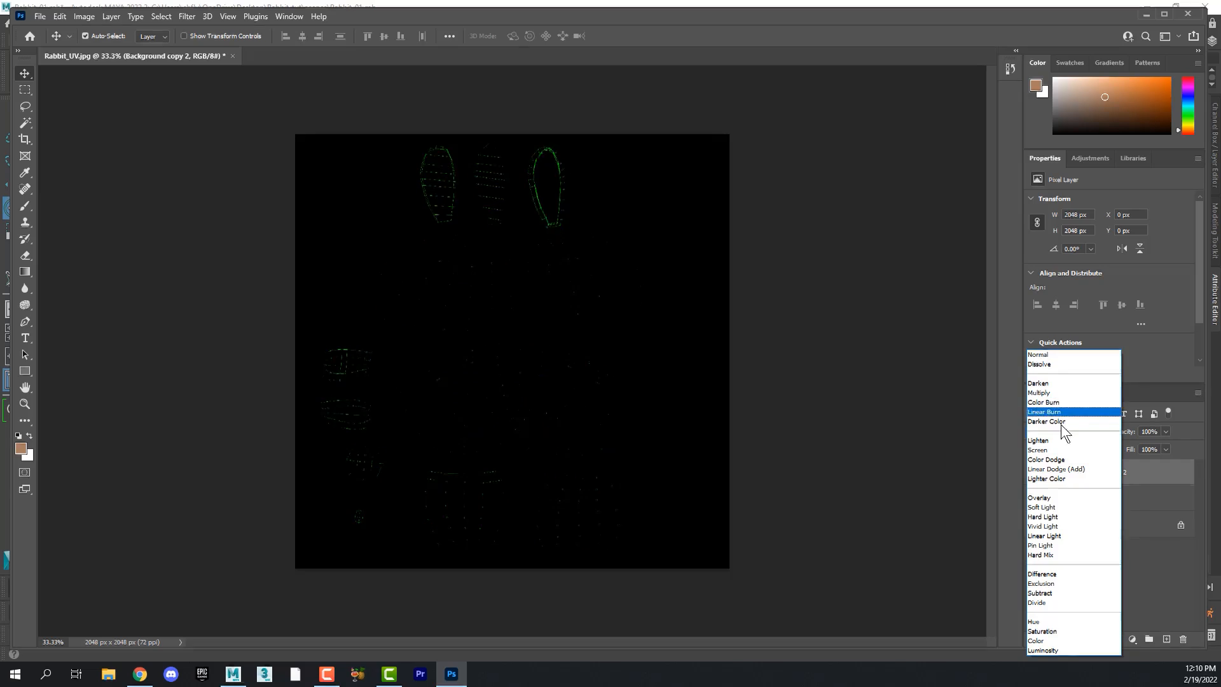
{"action": "left_click", "coordinate": [1064, 450]}
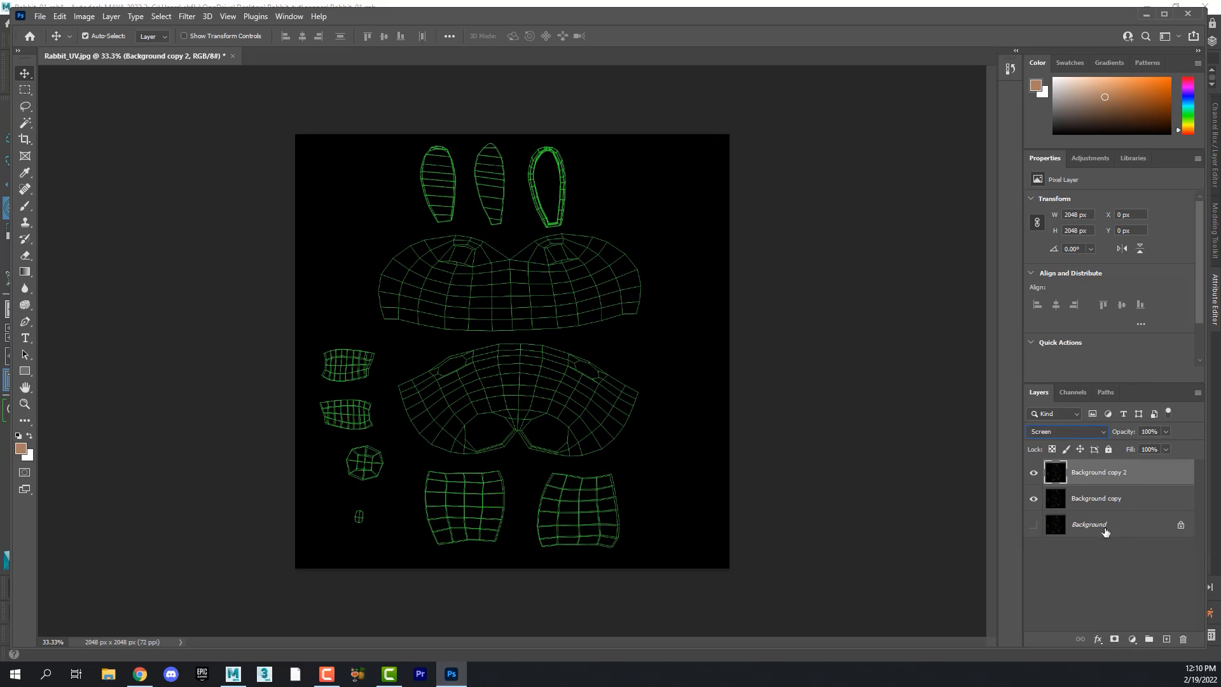
{"action": "left_click", "coordinate": [1119, 499]}
{"action": "left_click", "coordinate": [1099, 431]}
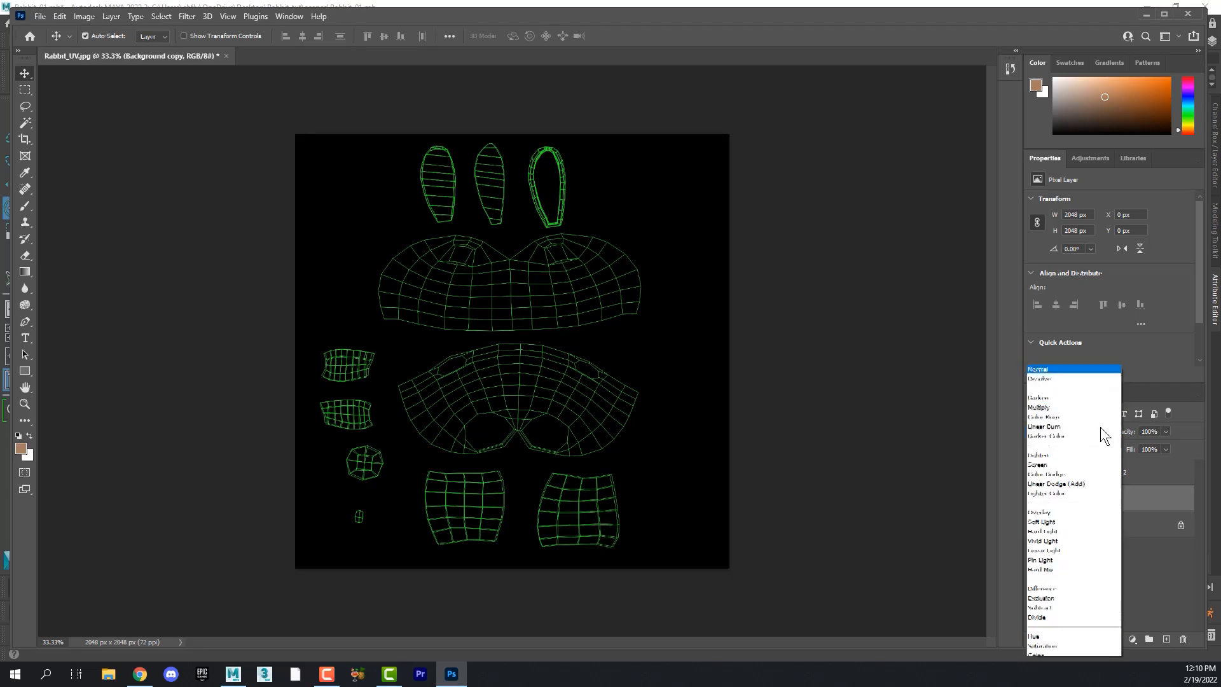
{"action": "left_click", "coordinate": [1072, 450]}
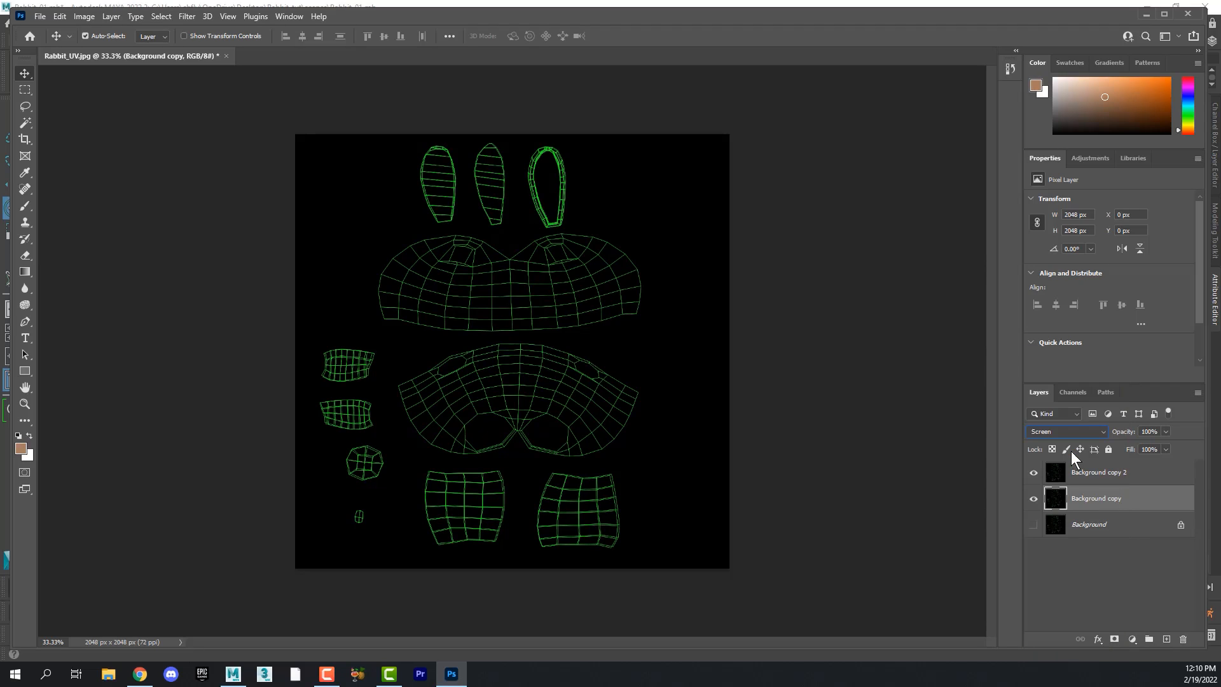
Compare the UV wireframe's brightness with Background copy hidden and shown.
{"action": "left_click", "coordinate": [1034, 499]}
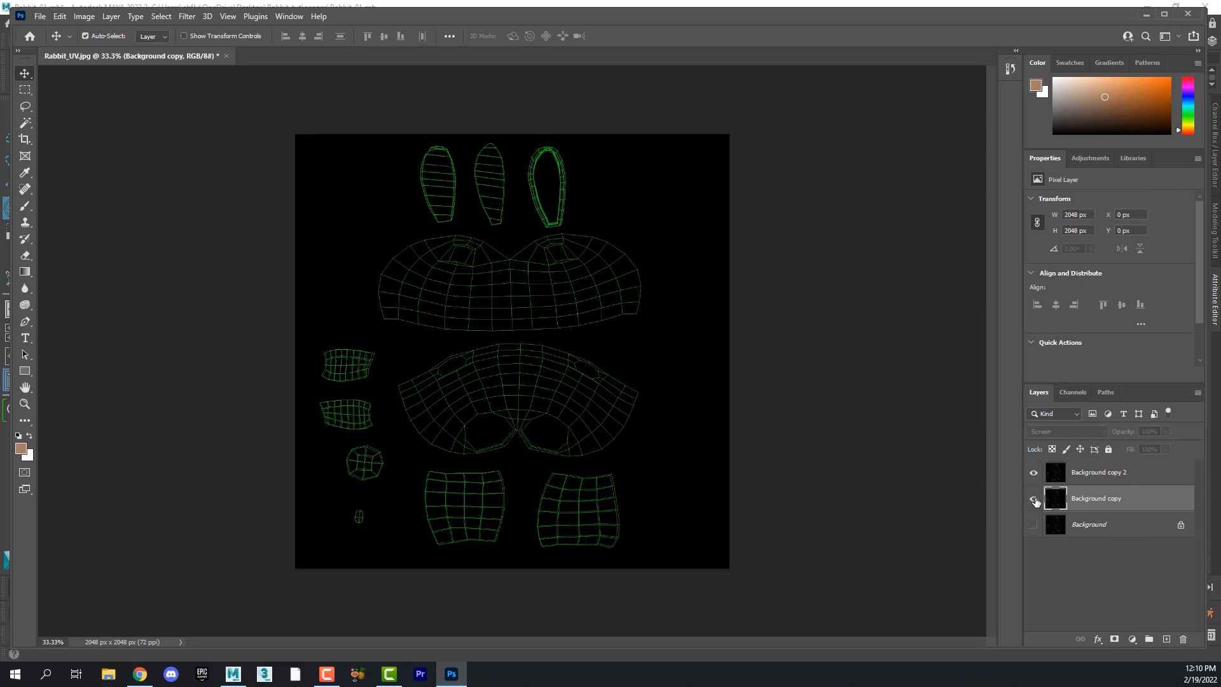
{"action": "left_click", "coordinate": [1035, 500]}
{"action": "left_click", "coordinate": [1034, 500]}
{"action": "left_click", "coordinate": [1034, 499]}
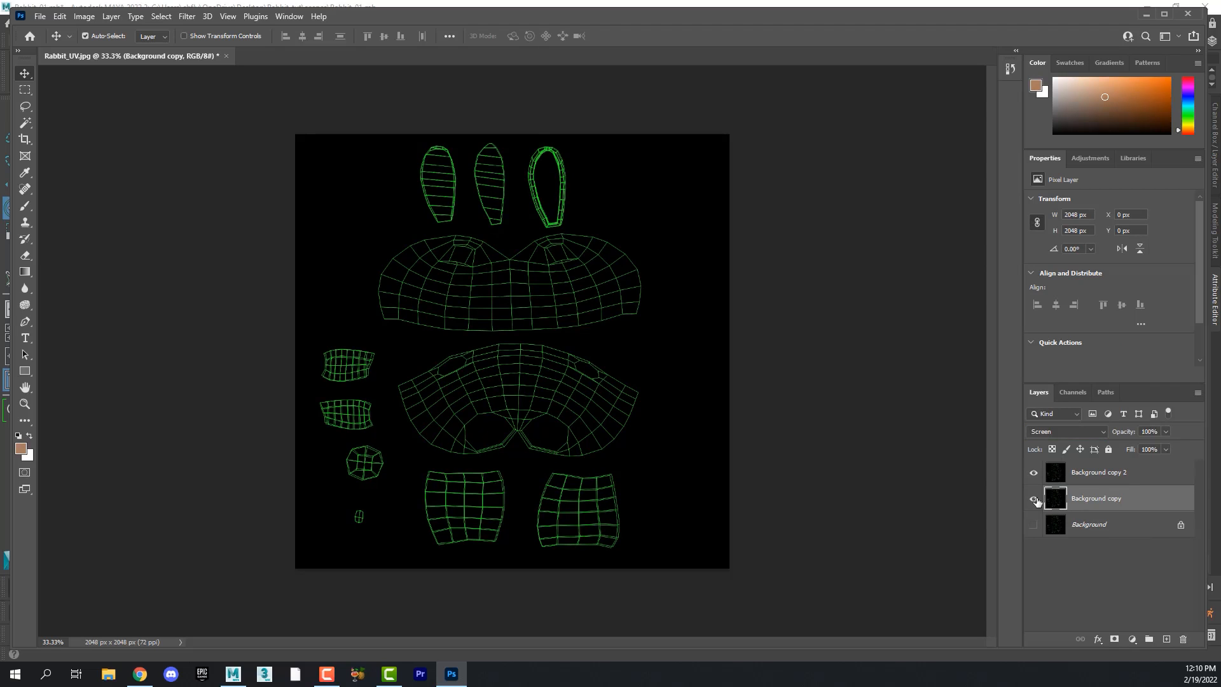
{"action": "left_click", "coordinate": [1033, 500]}
{"action": "left_click", "coordinate": [1033, 500]}
Fully lock the Background copy 2 and Background copy layers.
{"action": "left_click", "coordinate": [1146, 479]}
{"action": "left_click", "coordinate": [1108, 452]}
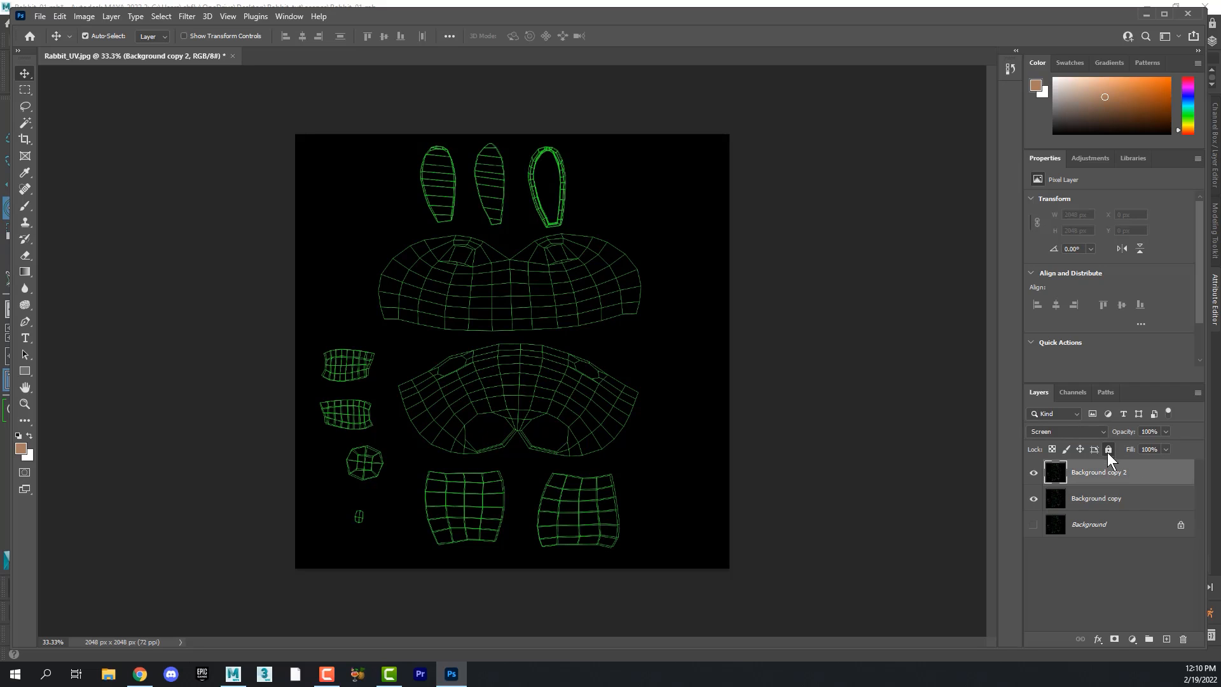
{"action": "left_click", "coordinate": [1157, 503]}
{"action": "left_click", "coordinate": [1107, 450]}
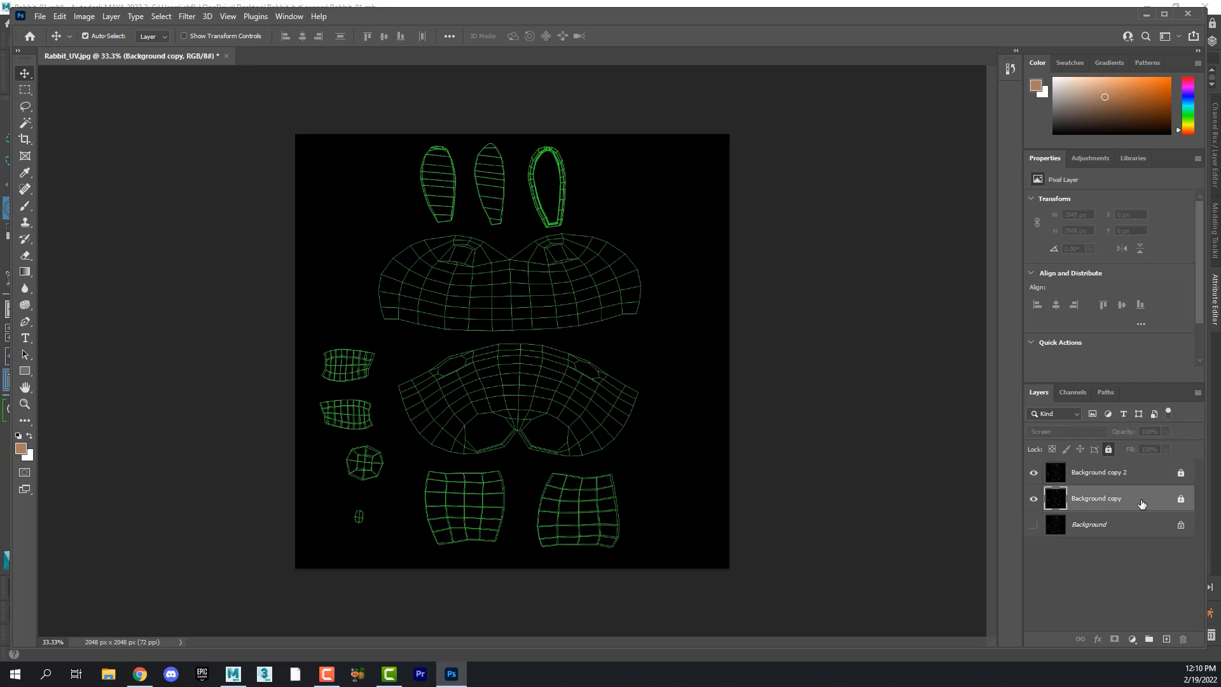
Create a new empty layer directly above the hidden Background layer.
{"action": "left_click", "coordinate": [1119, 528]}
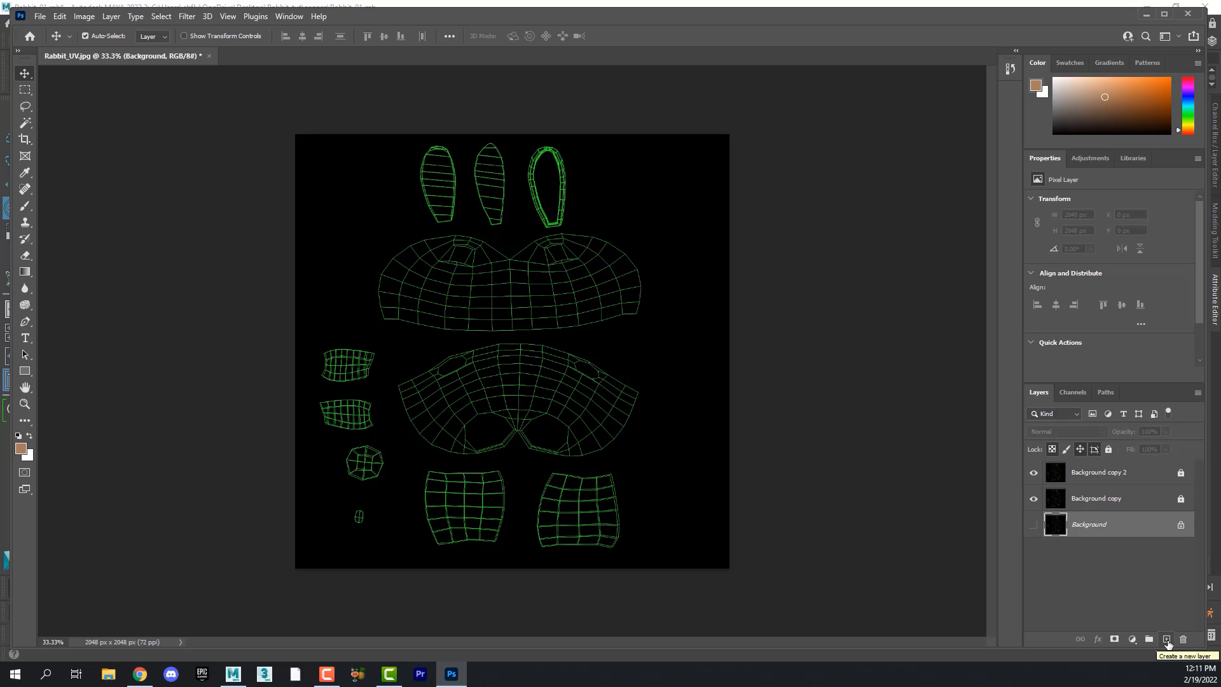
{"action": "left_click", "coordinate": [1166, 638]}
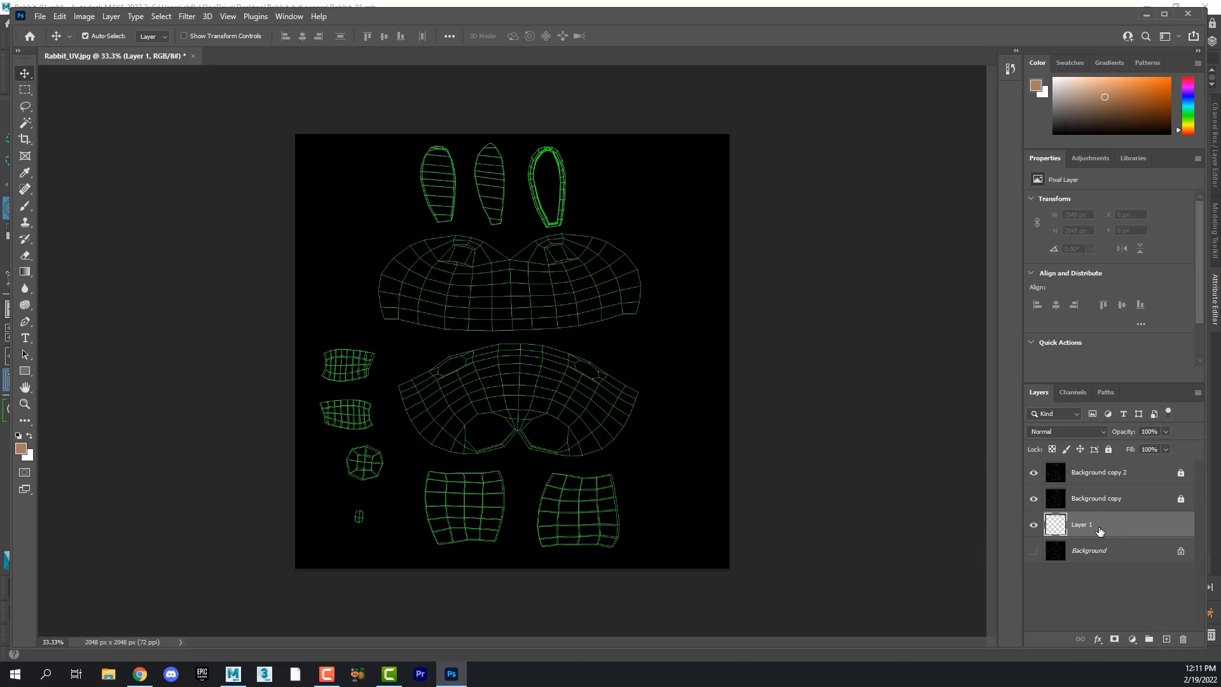
Set the foreground colour to light purple, #b281e4.
{"action": "left_click", "coordinate": [22, 449]}
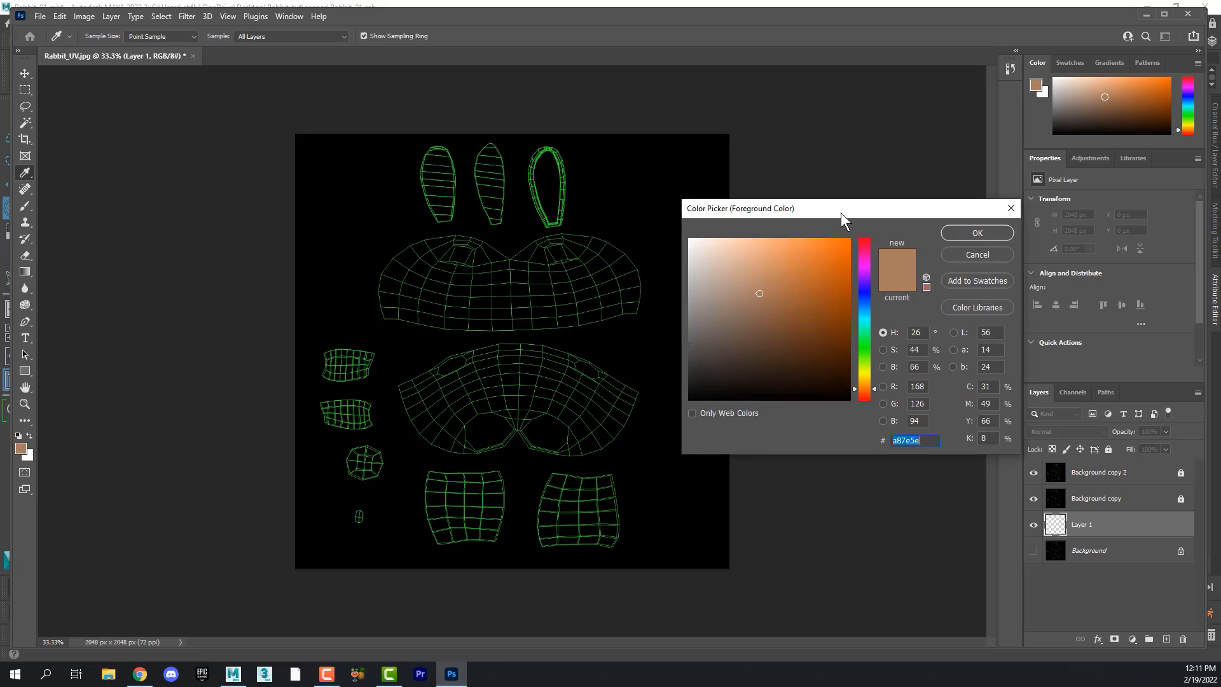
{"action": "left_click_drag", "start_coordinate": [786, 375], "coordinate": [786, 274]}
{"action": "mouse_move", "coordinate": [682, 288]}
{"action": "left_mouse_down"}
{"action": "mouse_move", "coordinate": [689, 299]}
{"action": "mouse_move", "coordinate": [714, 254]}
{"action": "mouse_move", "coordinate": [675, 254]}
{"action": "mouse_move", "coordinate": [688, 249]}
{"action": "left_mouse_up"}
{"action": "mouse_move", "coordinate": [789, 275]}
{"action": "left_mouse_down"}
{"action": "mouse_move", "coordinate": [791, 332]}
{"action": "mouse_move", "coordinate": [791, 279]}
{"action": "left_mouse_up"}
{"action": "left_click_drag", "start_coordinate": [688, 249], "coordinate": [681, 250]}
{"action": "left_click", "coordinate": [893, 228]}
Fill the whole of Layer 1 with the light purple foreground colour.
{"action": "key", "text": "v"}
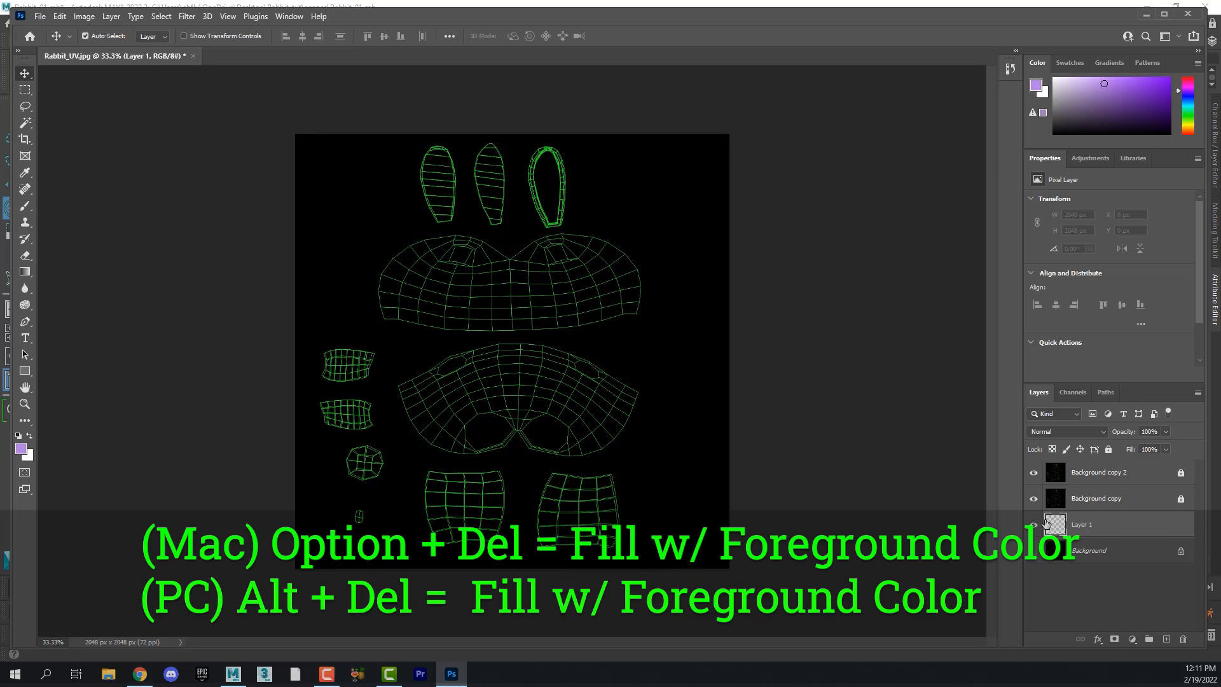
{"action": "key", "text": "Delete"}
{"action": "key", "text": "ctrl+z"}
{"action": "key", "text": "alt+Delete"}
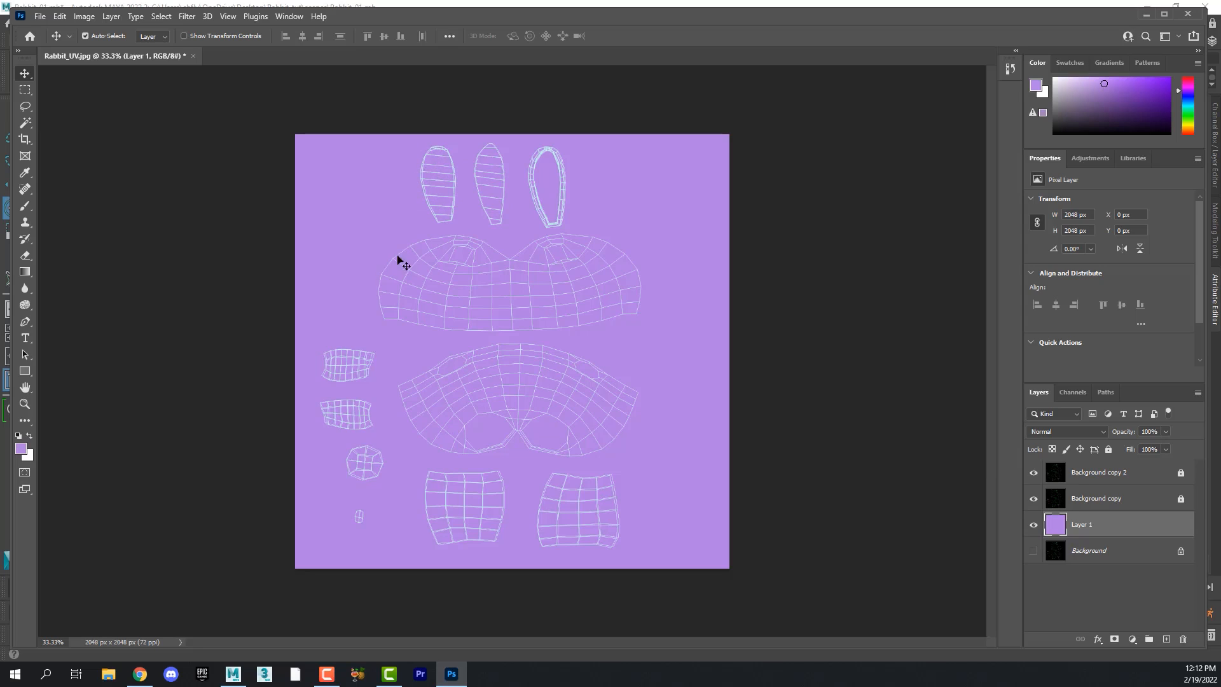
Activate the Brush tool and set the foreground colour to pink, #ee7ef5.
{"action": "left_click", "coordinate": [25, 206]}
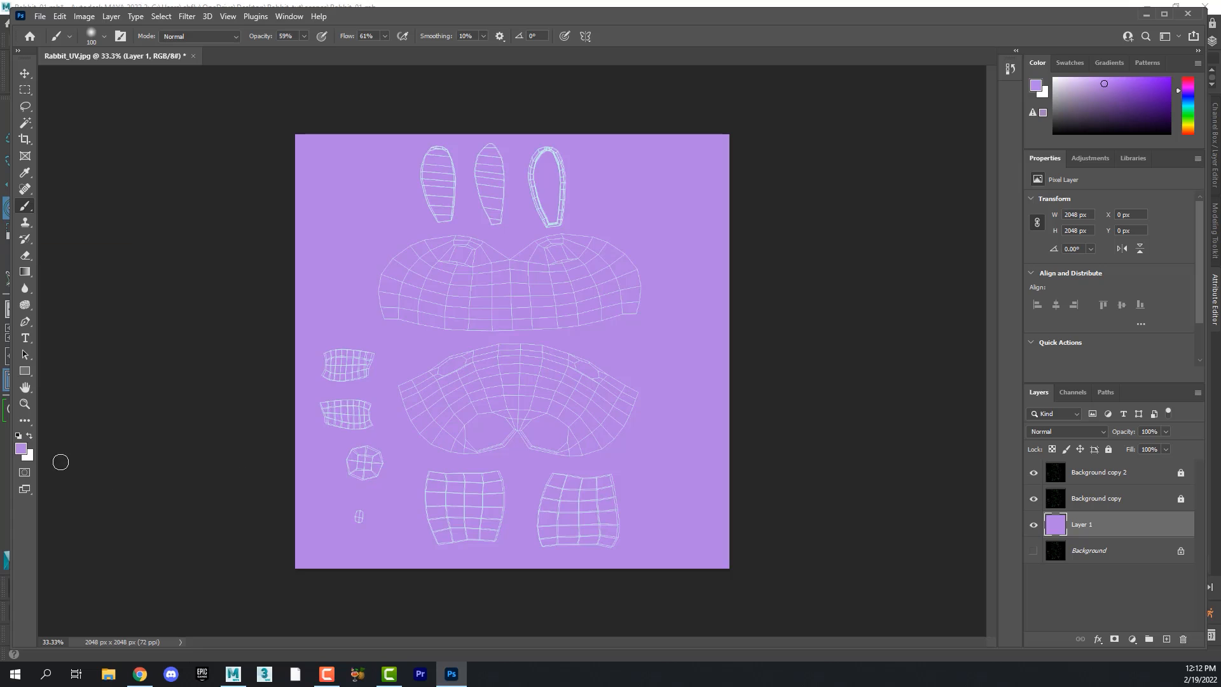
{"action": "left_click", "coordinate": [21, 448]}
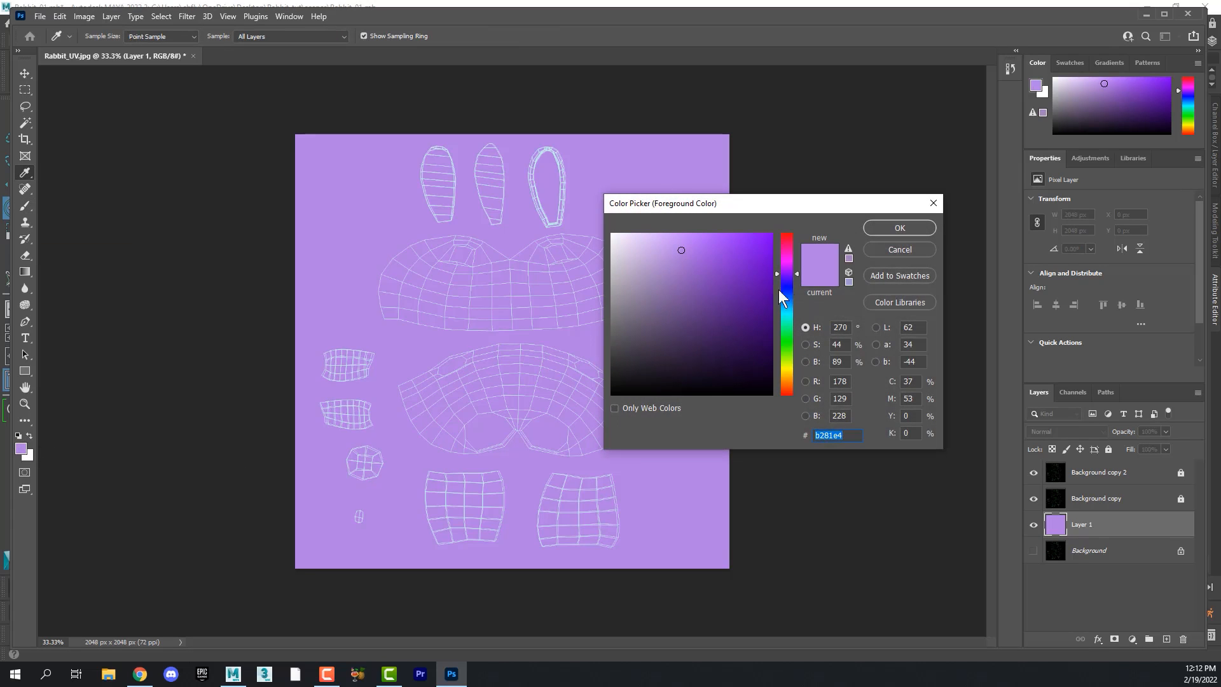
{"action": "left_click_drag", "start_coordinate": [791, 274], "coordinate": [791, 261]}
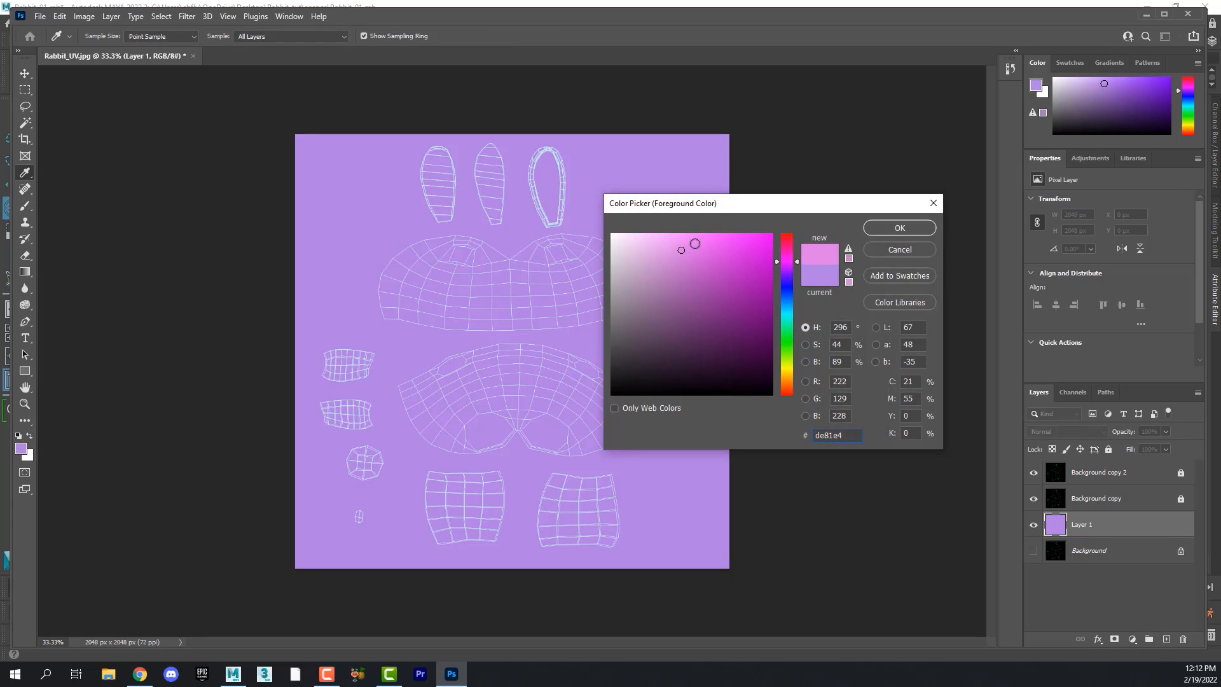
{"action": "mouse_move", "coordinate": [683, 247]}
{"action": "left_mouse_down"}
{"action": "mouse_move", "coordinate": [700, 237]}
{"action": "mouse_move", "coordinate": [689, 240]}
{"action": "left_mouse_up"}
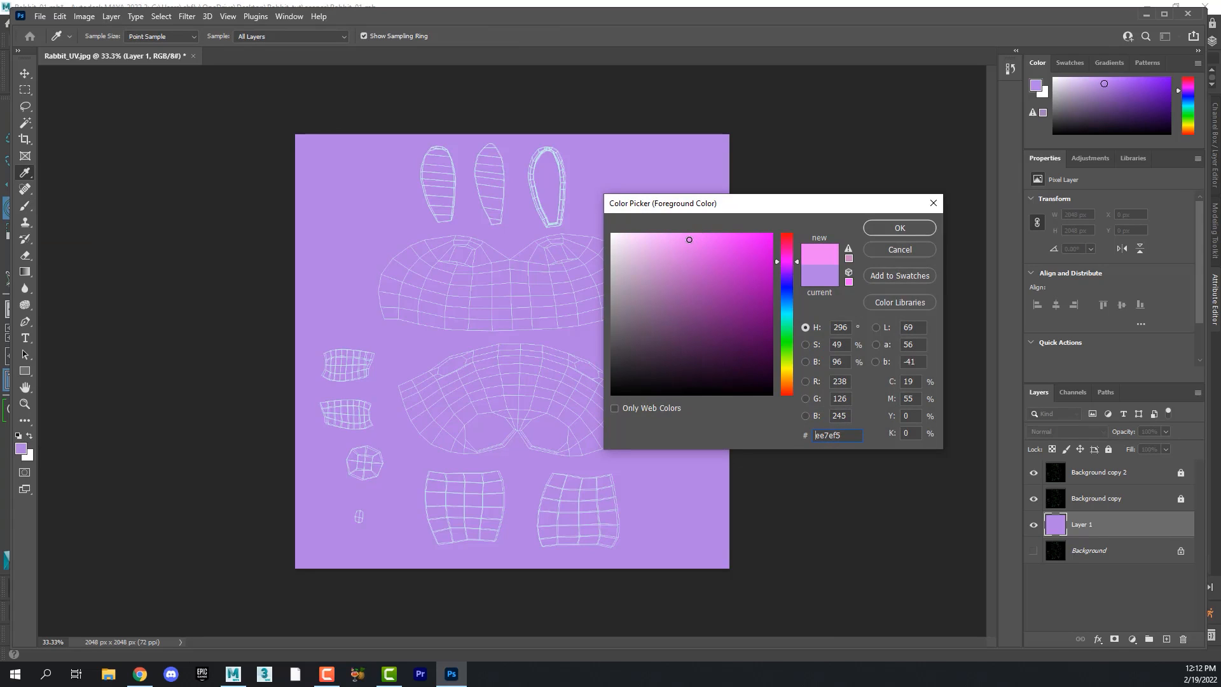
{"action": "left_click", "coordinate": [897, 228]}
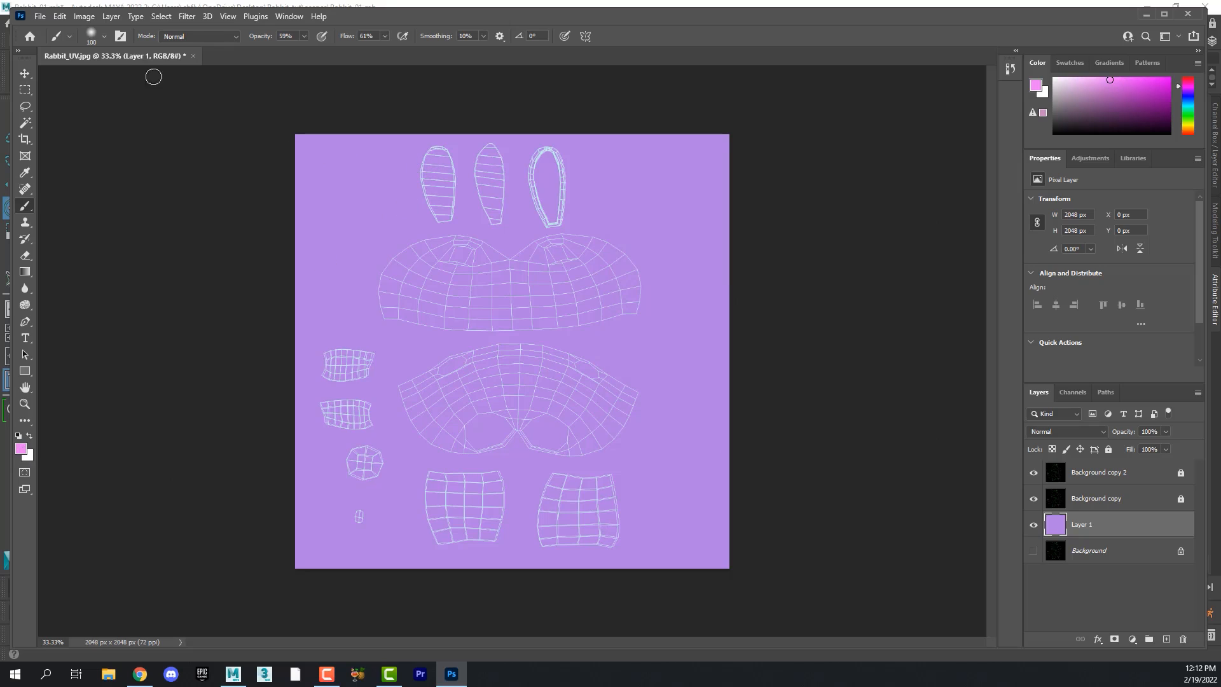
Set up a soft-edged brush with a size of 83 px.
{"action": "left_click", "coordinate": [105, 37]}
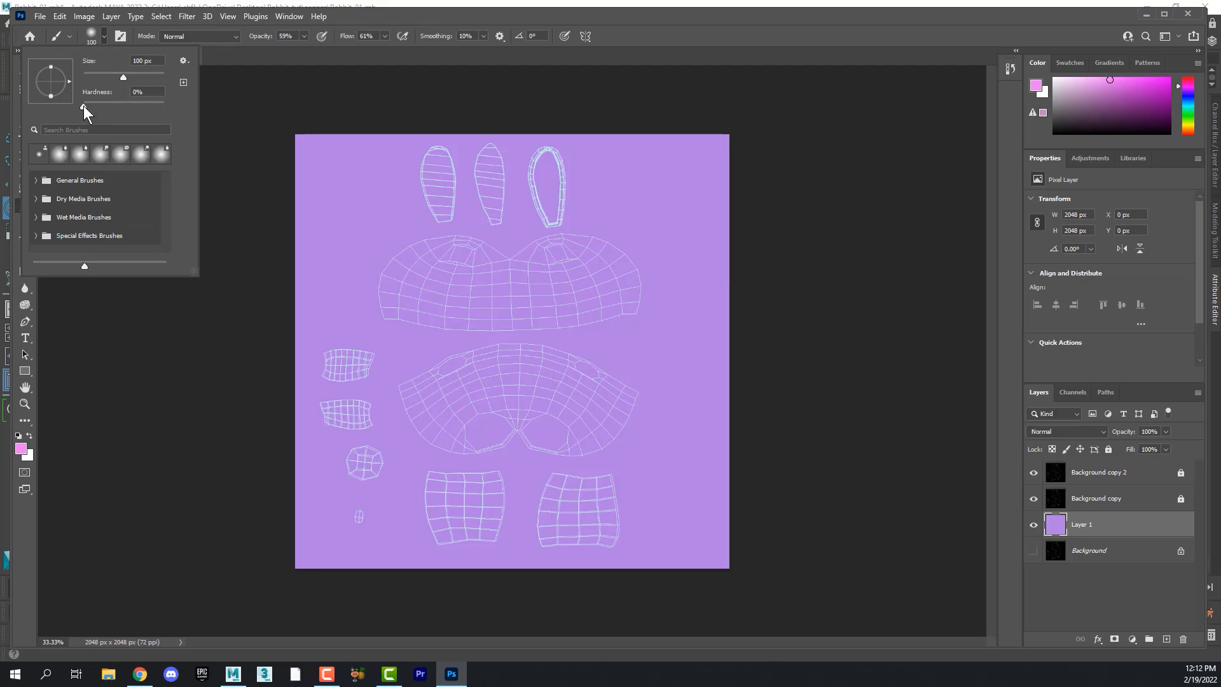
{"action": "left_click_drag", "start_coordinate": [83, 106], "coordinate": [148, 107]}
{"action": "left_click_drag", "start_coordinate": [71, 104], "coordinate": [70, 104]}
{"action": "left_click_drag", "start_coordinate": [120, 73], "coordinate": [116, 73]}
{"action": "left_click", "coordinate": [678, 29]}
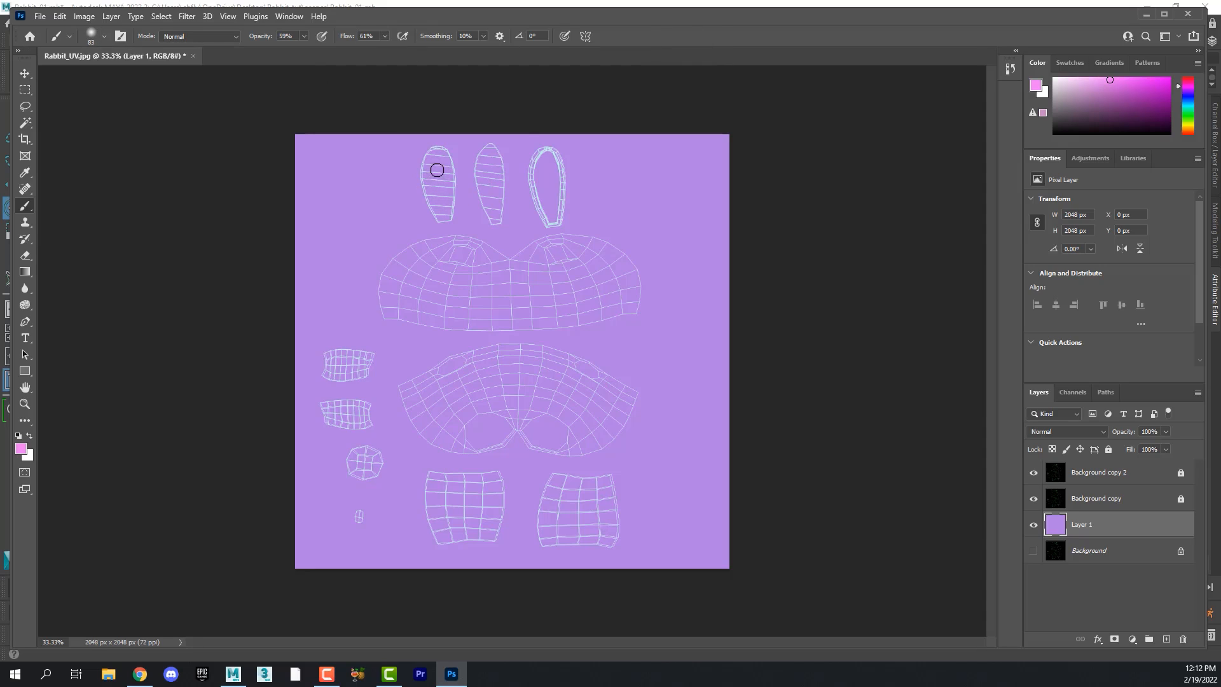
{"action": "mouse_move", "coordinate": [425, 169]}
{"action": "left_mouse_down"}
{"action": "mouse_move", "coordinate": [440, 217]}
{"action": "mouse_move", "coordinate": [441, 152]}
{"action": "mouse_move", "coordinate": [421, 167]}
{"action": "mouse_move", "coordinate": [432, 160]}
{"action": "mouse_move", "coordinate": [435, 189]}
{"action": "left_mouse_up"}
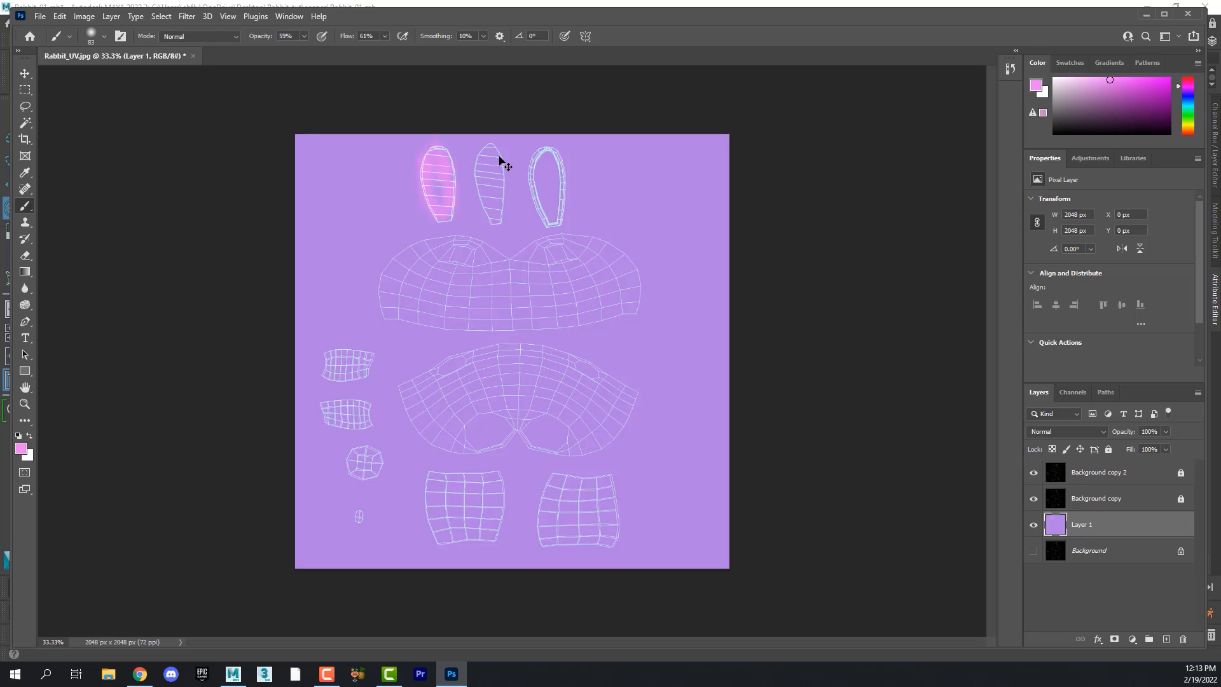
{"action": "key", "text": "ctrl+z"}
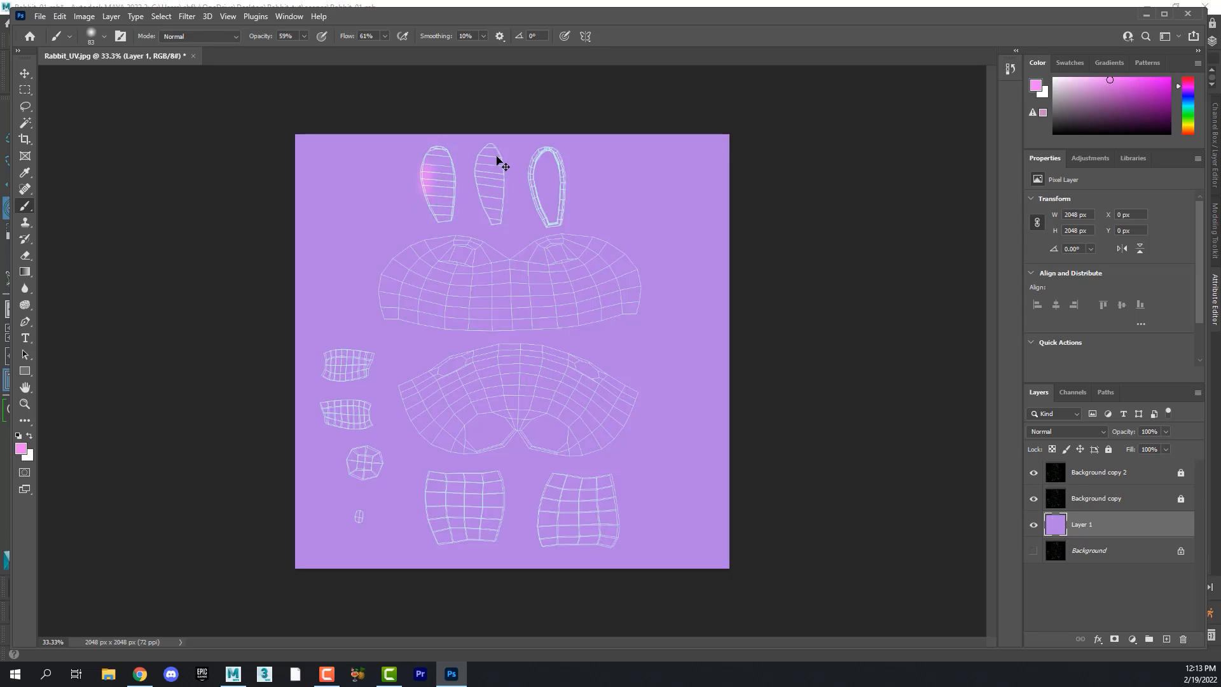
{"action": "key", "text": "ctrl+z"}
{"action": "key", "text": "ctrl+z"}
{"action": "left_click", "coordinate": [59, 16]}
{"action": "left_click", "coordinate": [87, 42]}
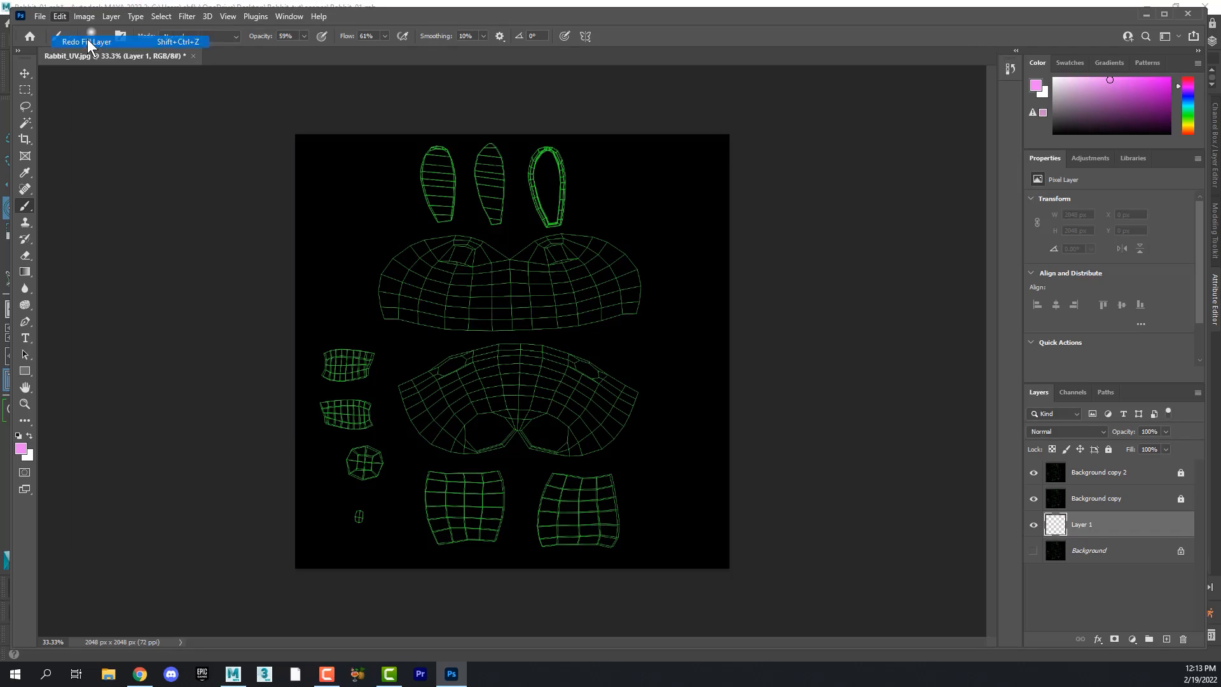
Create a new empty layer and place it directly above the purple Layer 1.
{"action": "left_click", "coordinate": [1121, 560]}
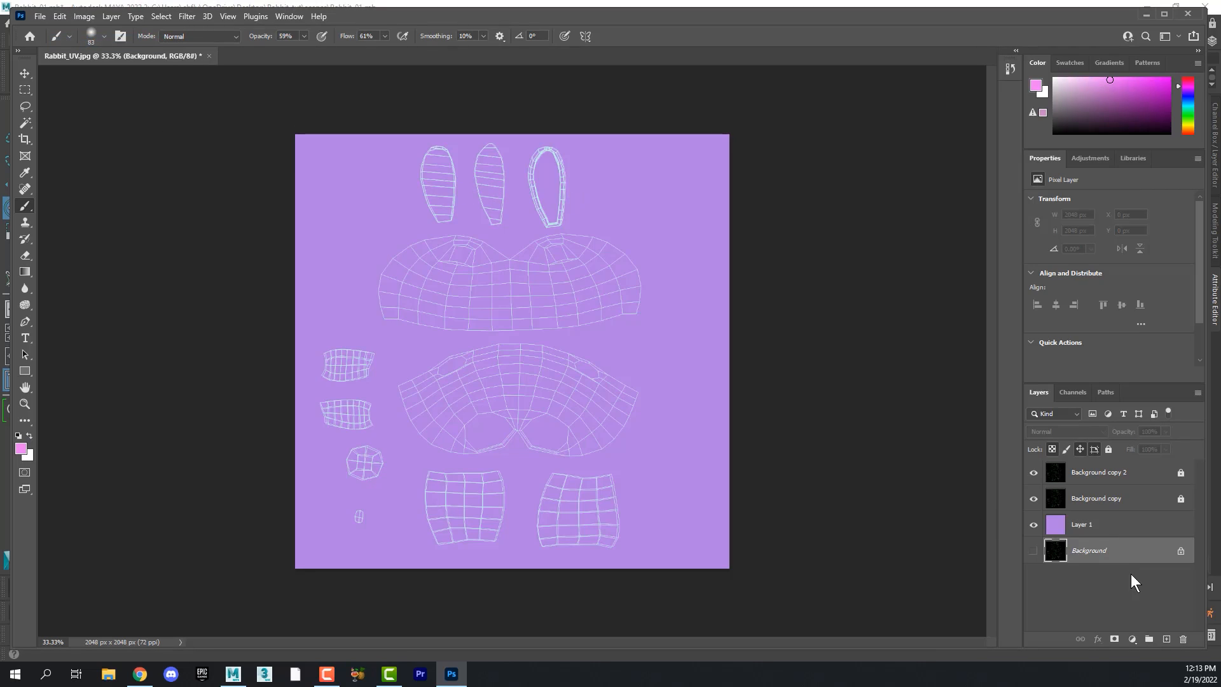
{"action": "left_click", "coordinate": [1165, 639]}
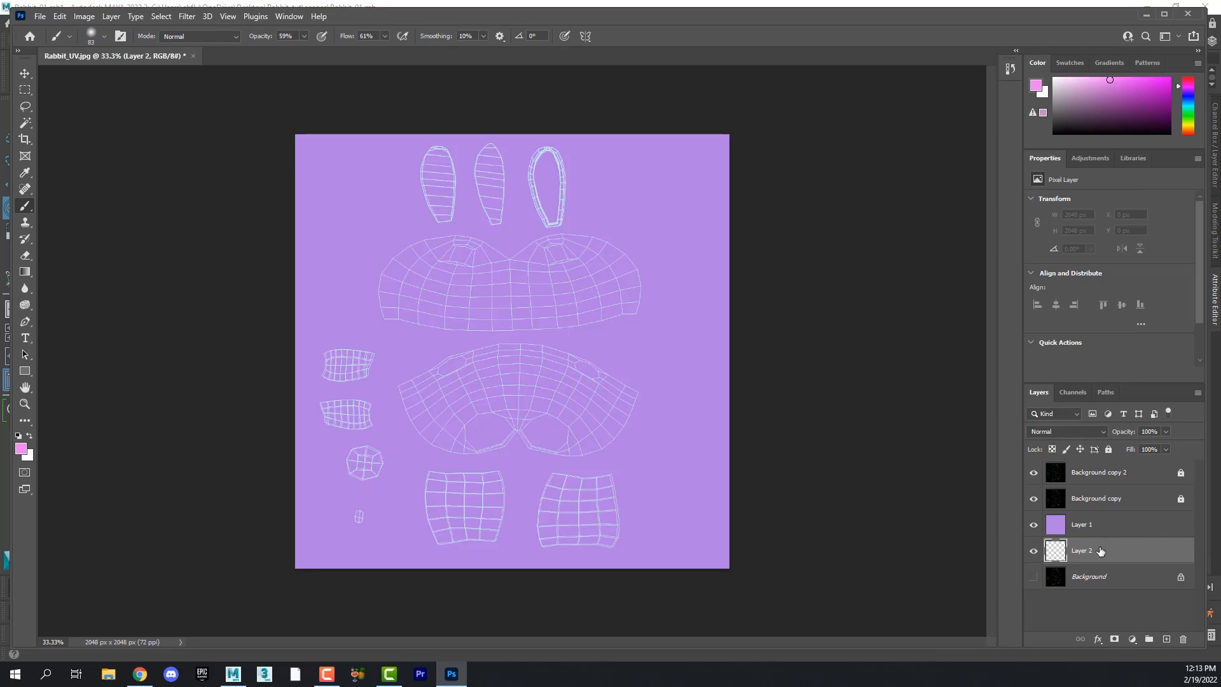
{"action": "left_click_drag", "start_coordinate": [1081, 550], "coordinate": [1072, 514]}
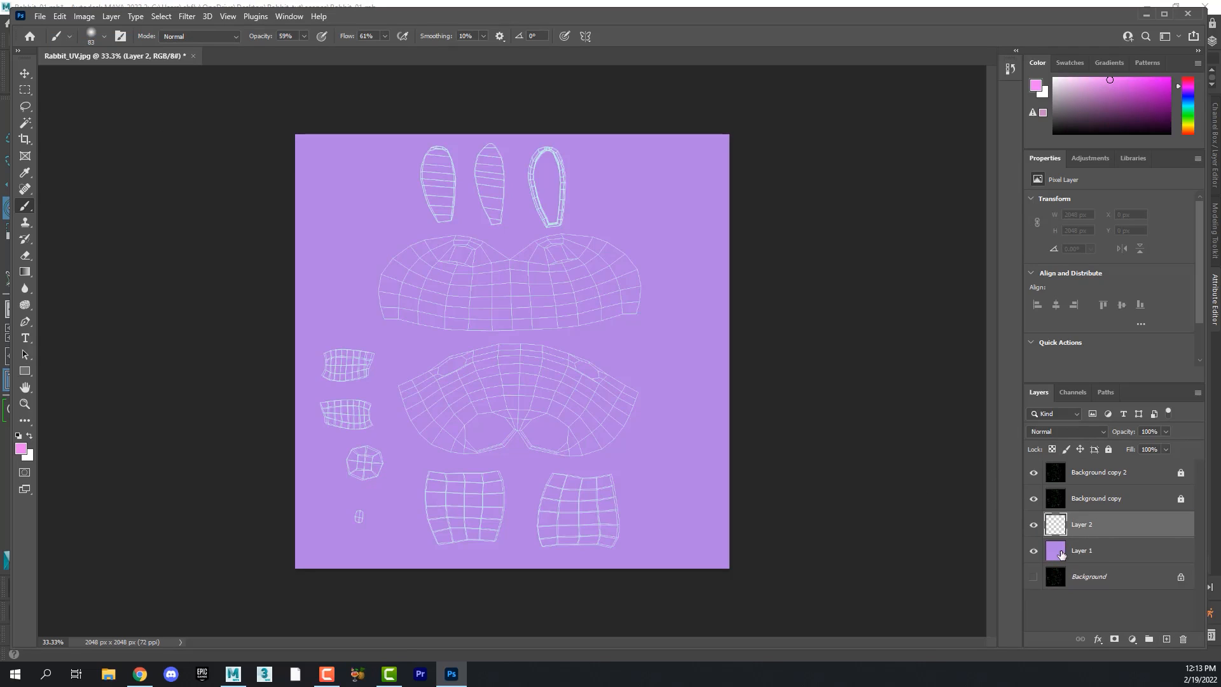
Paint the leftmost ear shell of the UV layout pink on Layer 2, slightly past its outline.
{"action": "mouse_move", "coordinate": [438, 164]}
{"action": "left_mouse_down"}
{"action": "mouse_move", "coordinate": [427, 161]}
{"action": "mouse_move", "coordinate": [438, 196]}
{"action": "mouse_move", "coordinate": [445, 189]}
{"action": "left_mouse_up"}
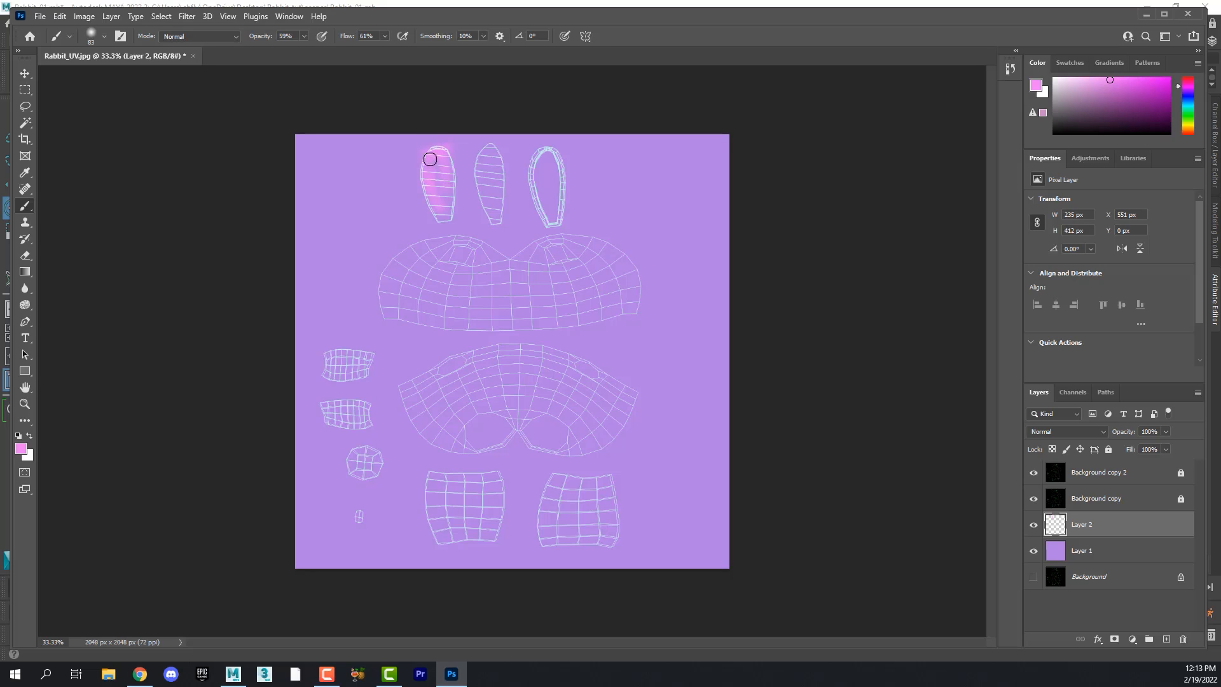
{"action": "left_click_drag", "start_coordinate": [424, 165], "coordinate": [427, 195]}
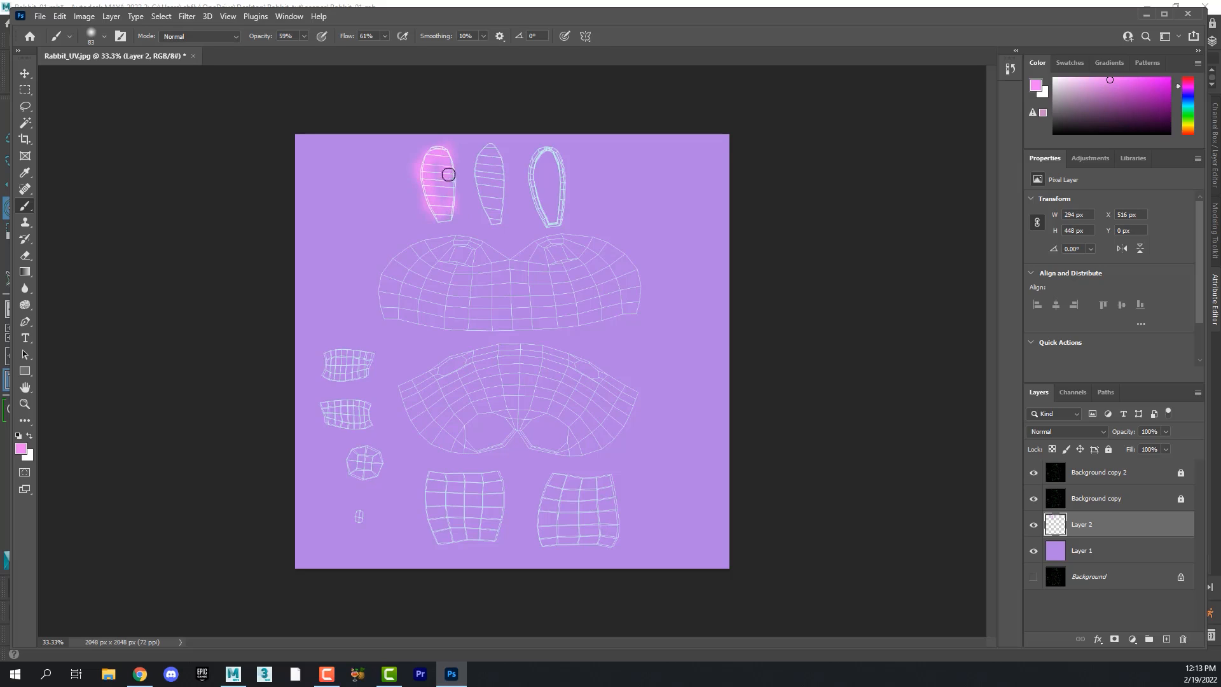
{"action": "mouse_move", "coordinate": [452, 190]}
{"action": "left_mouse_down"}
{"action": "mouse_move", "coordinate": [432, 201]}
{"action": "mouse_move", "coordinate": [429, 170]}
{"action": "mouse_move", "coordinate": [444, 163]}
{"action": "mouse_move", "coordinate": [428, 169]}
{"action": "mouse_move", "coordinate": [447, 218]}
{"action": "mouse_move", "coordinate": [428, 158]}
{"action": "mouse_move", "coordinate": [446, 188]}
{"action": "mouse_move", "coordinate": [426, 193]}
{"action": "mouse_move", "coordinate": [453, 168]}
{"action": "mouse_move", "coordinate": [431, 205]}
{"action": "mouse_move", "coordinate": [446, 192]}
{"action": "mouse_move", "coordinate": [443, 155]}
{"action": "mouse_move", "coordinate": [447, 216]}
{"action": "mouse_move", "coordinate": [447, 156]}
{"action": "mouse_move", "coordinate": [436, 181]}
{"action": "mouse_move", "coordinate": [423, 162]}
{"action": "left_mouse_up"}
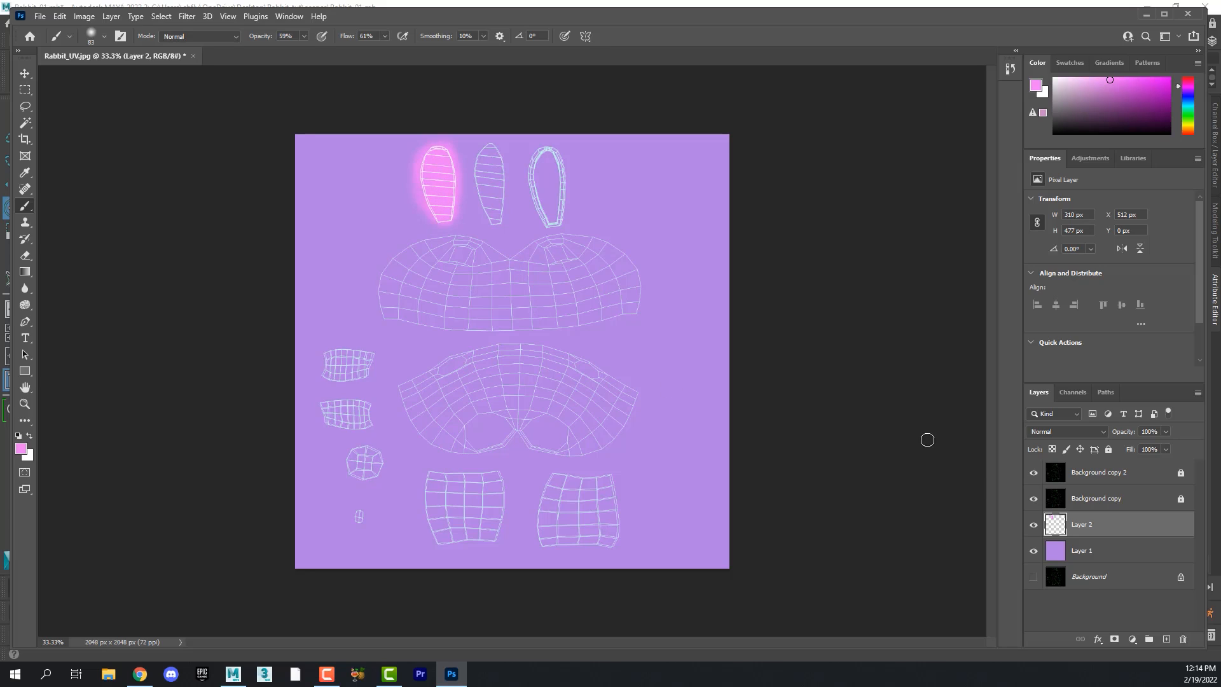
Hide the Background copy and Background copy 2 wireframe layers and export the 2048 x 2048 image as a JPG.
{"action": "left_click", "coordinate": [1033, 499]}
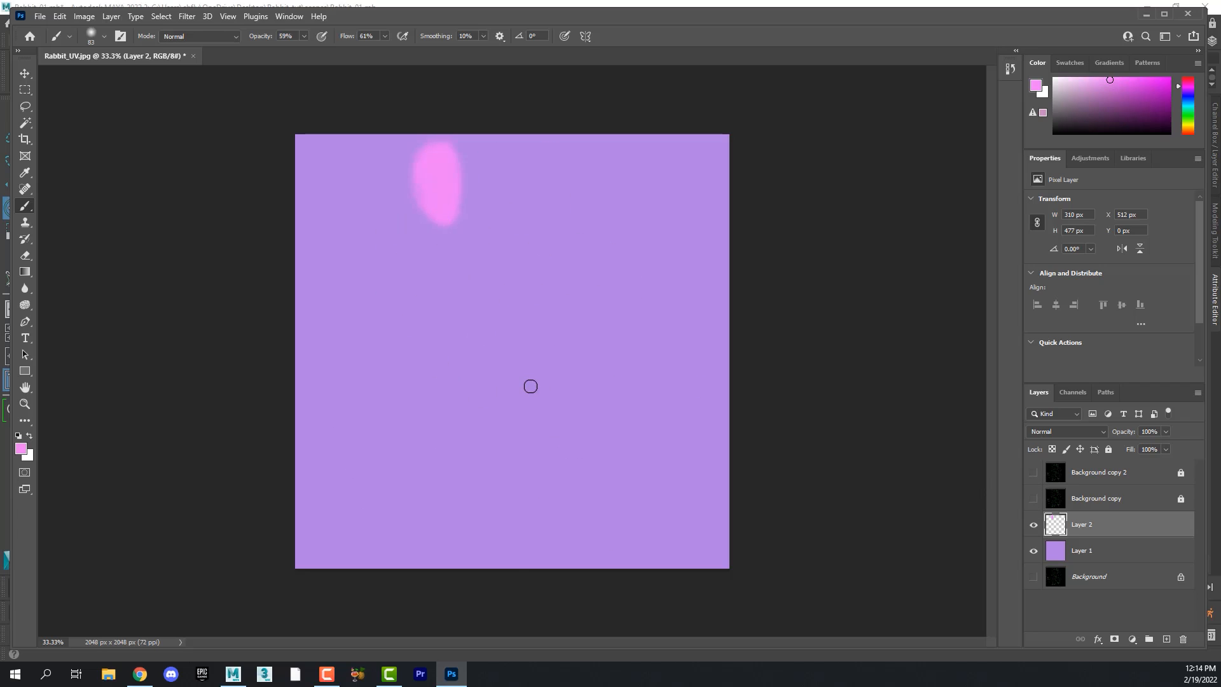
{"action": "left_click", "coordinate": [40, 17]}
{"action": "mouse_move", "coordinate": [99, 212]}
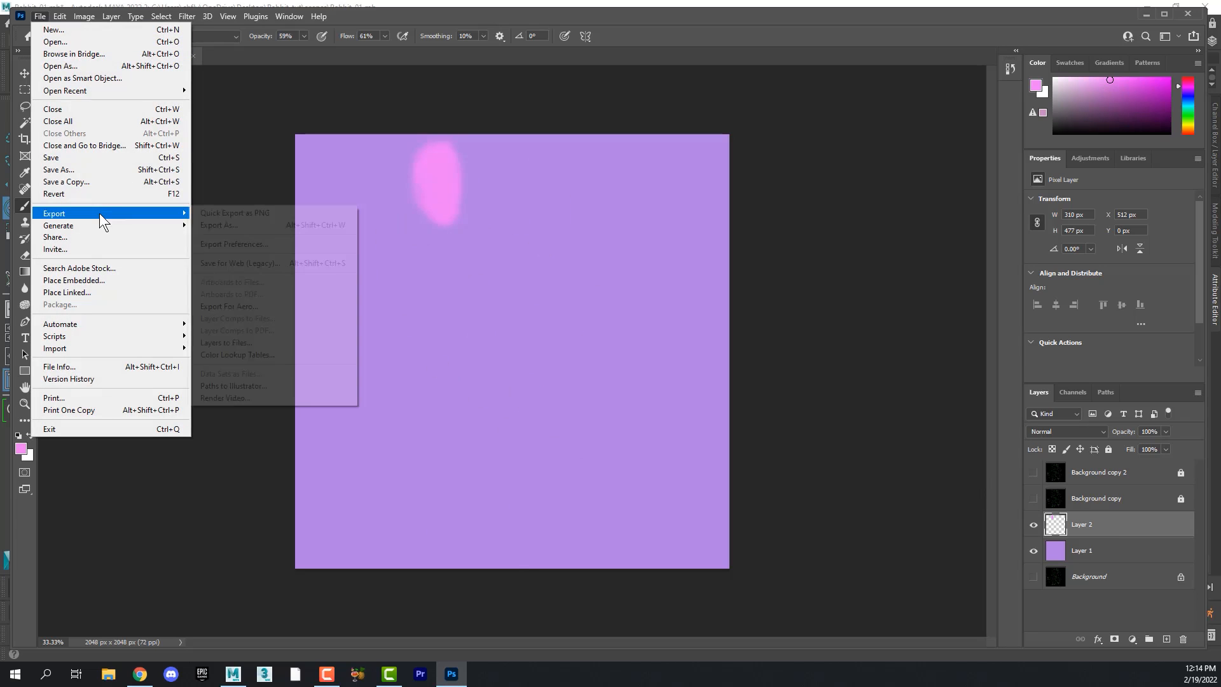
{"action": "left_click", "coordinate": [253, 223]}
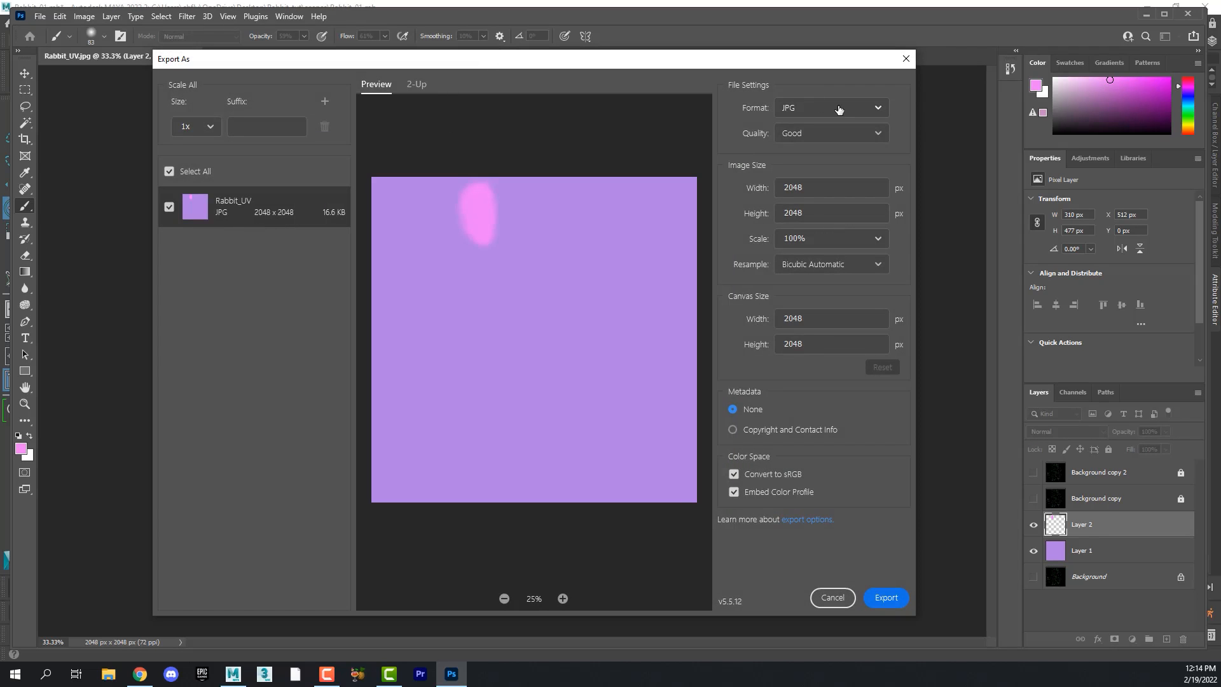
{"action": "left_click", "coordinate": [888, 598]}
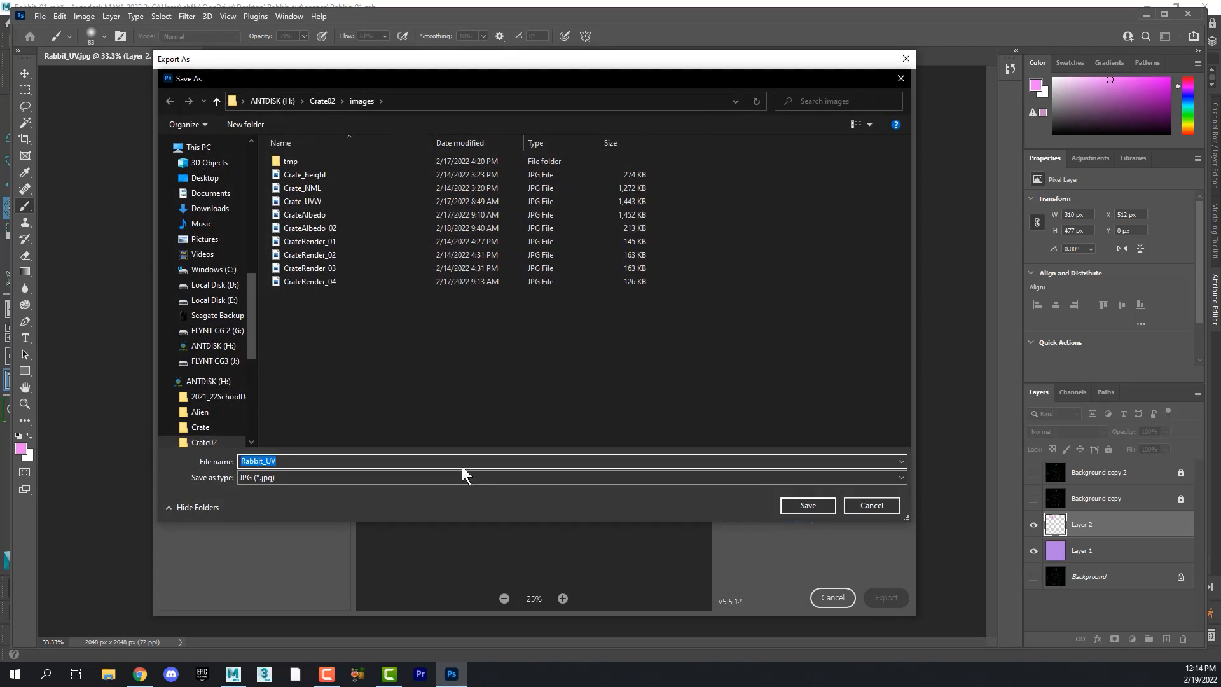
Save the exported JPG in Desktop > Rabbit_tut > sourceimages, replacing the UV part of its file name with a name ending in 01.
{"action": "left_click", "coordinate": [205, 178]}
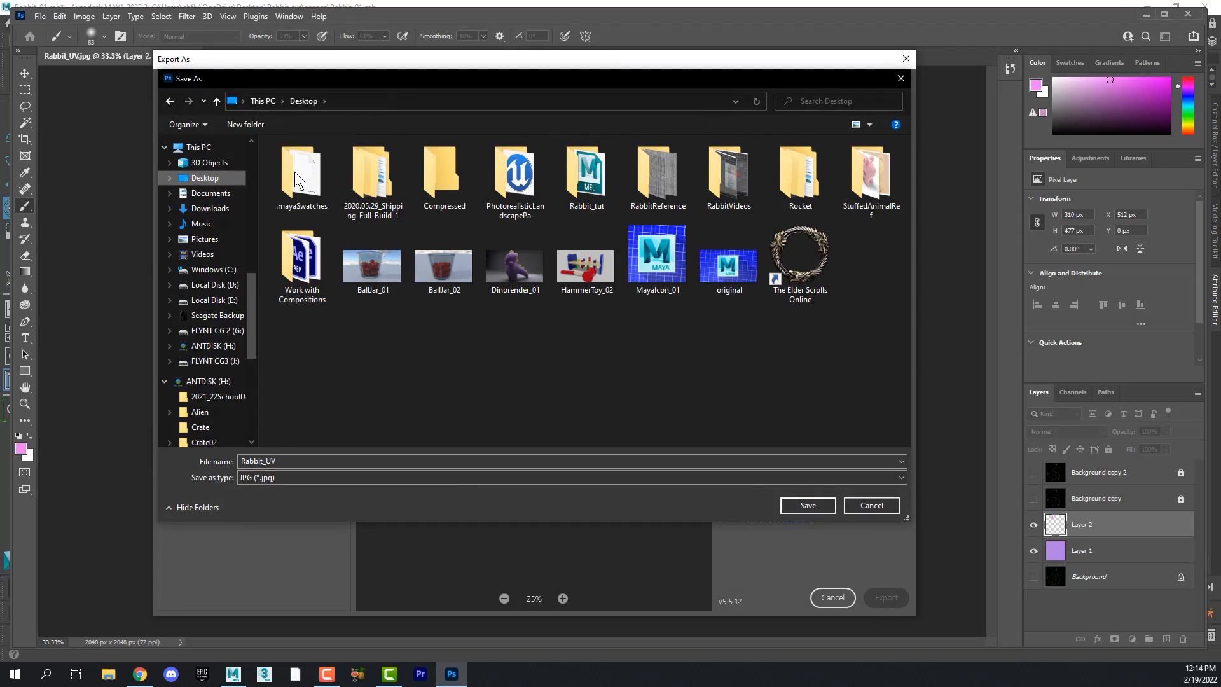
{"action": "left_click", "coordinate": [605, 167]}
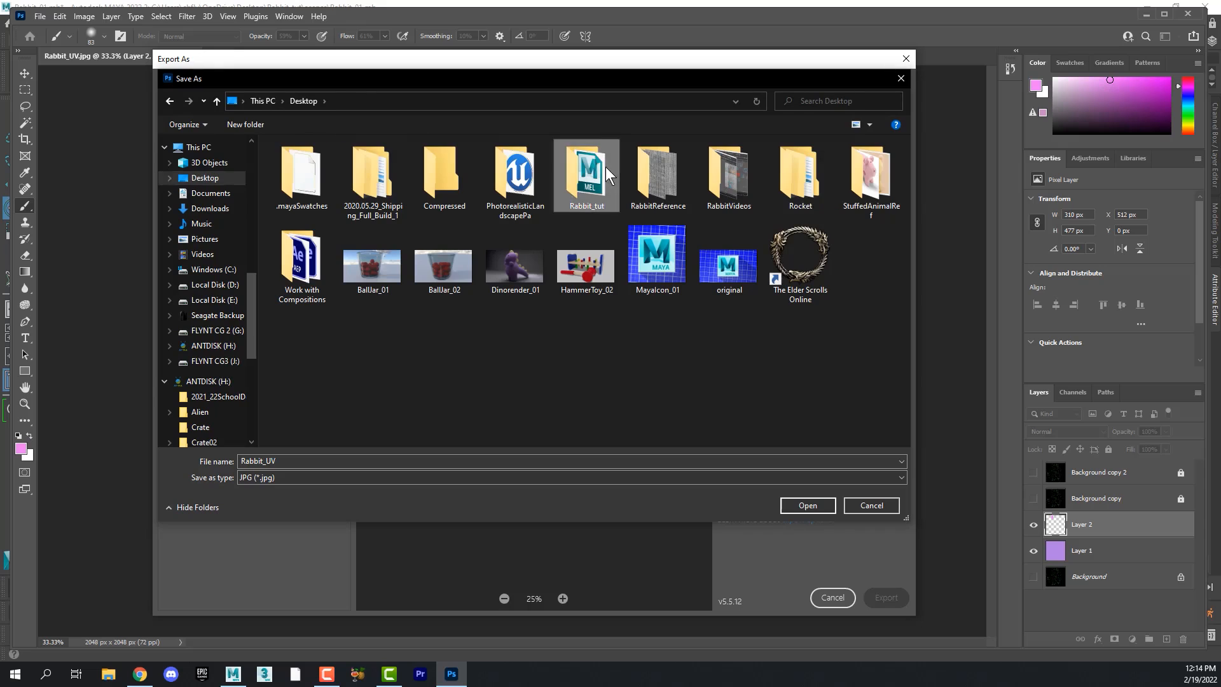
{"action": "double_click", "coordinate": [605, 166]}
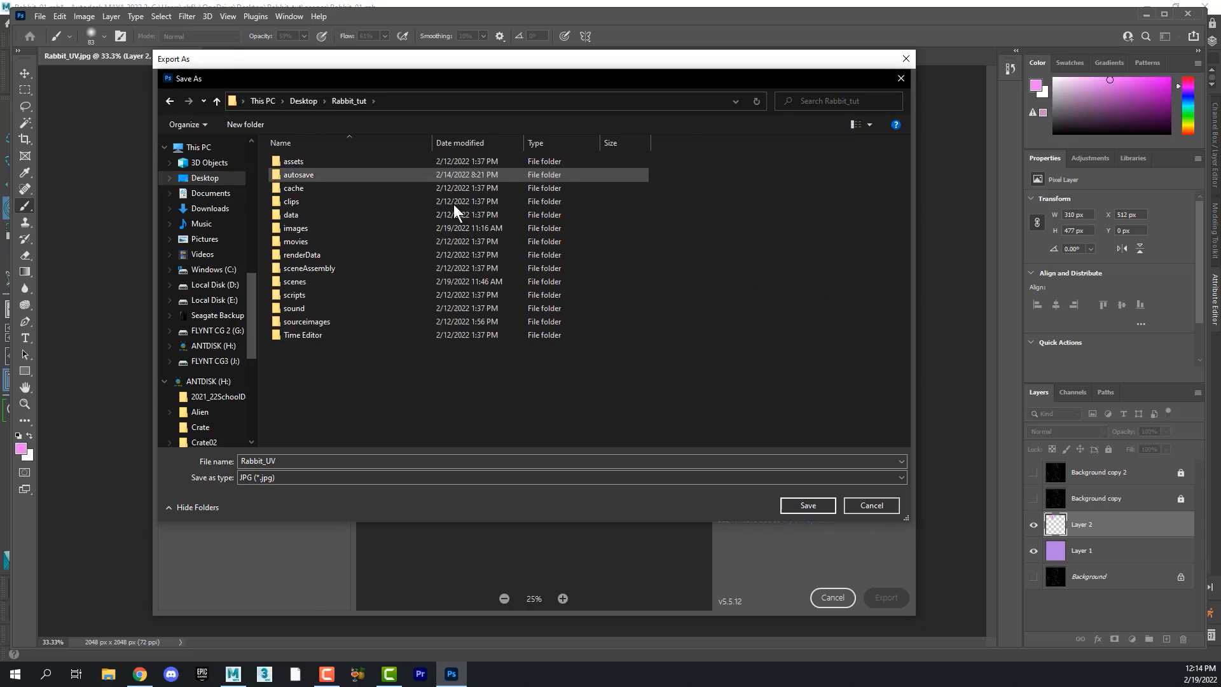
{"action": "double_click", "coordinate": [279, 322]}
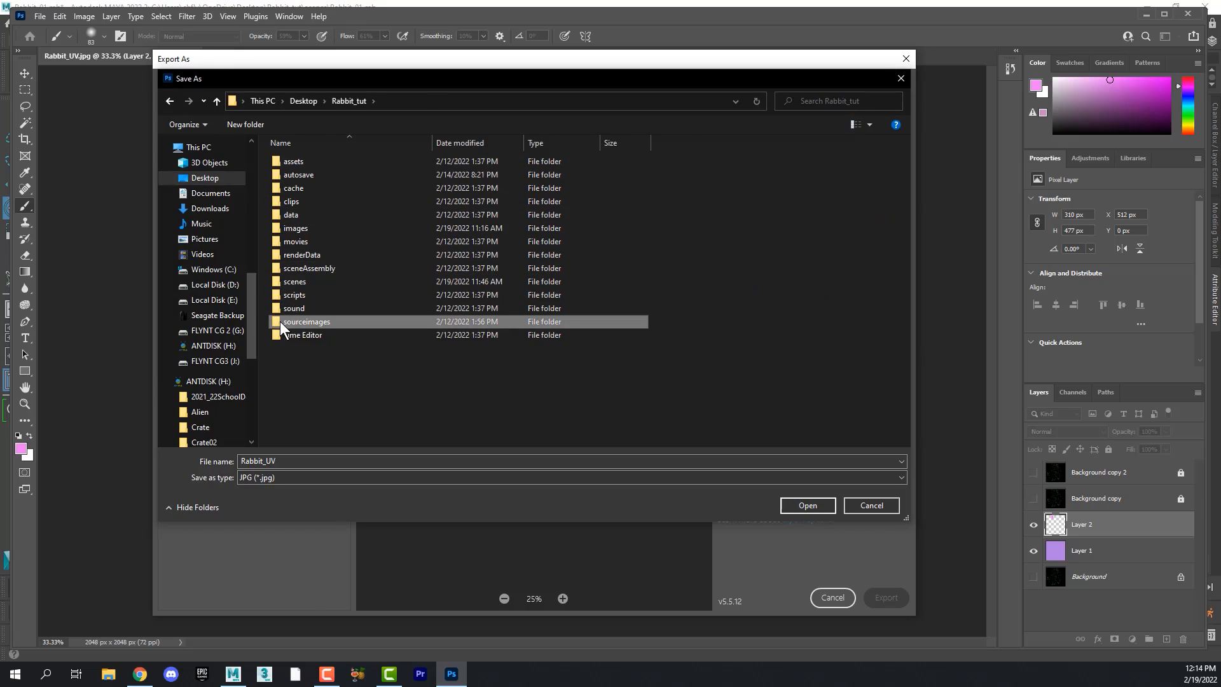
{"action": "left_click", "coordinate": [321, 461]}
{"action": "left_click", "coordinate": [319, 462]}
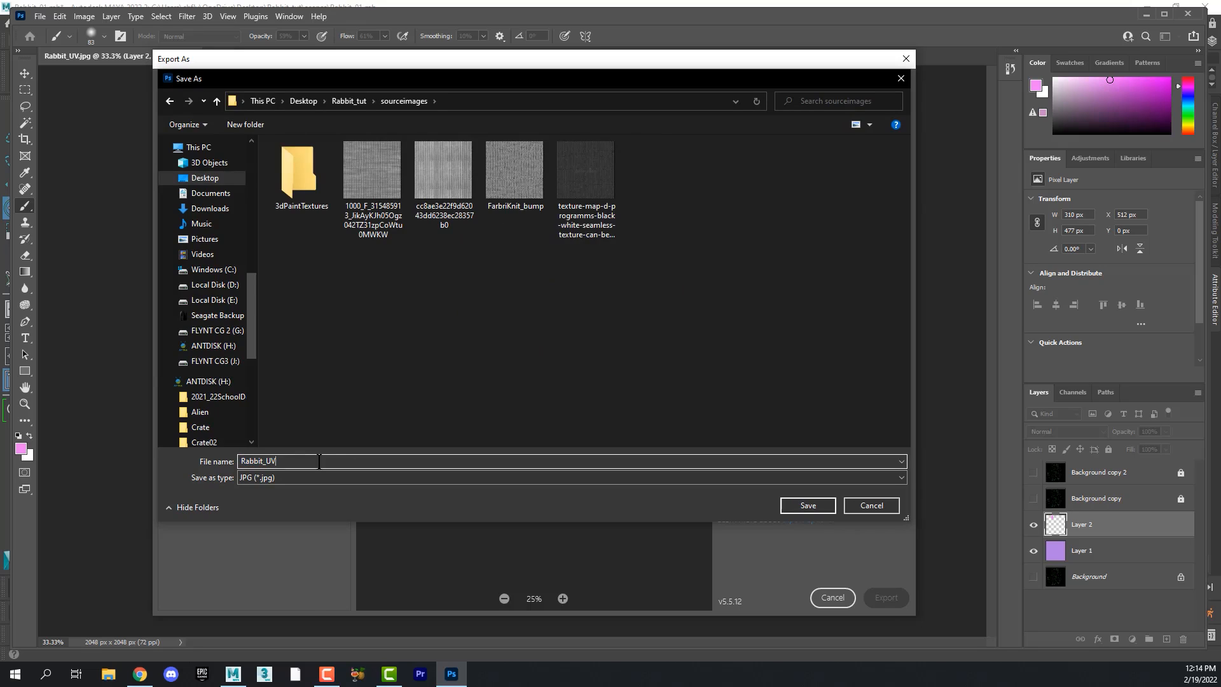
{"action": "key", "text": "BackSpace"}
{"action": "type", "text": "al"}
{"action": "type", "text": "01"}
{"action": "left_click", "coordinate": [807, 505]}
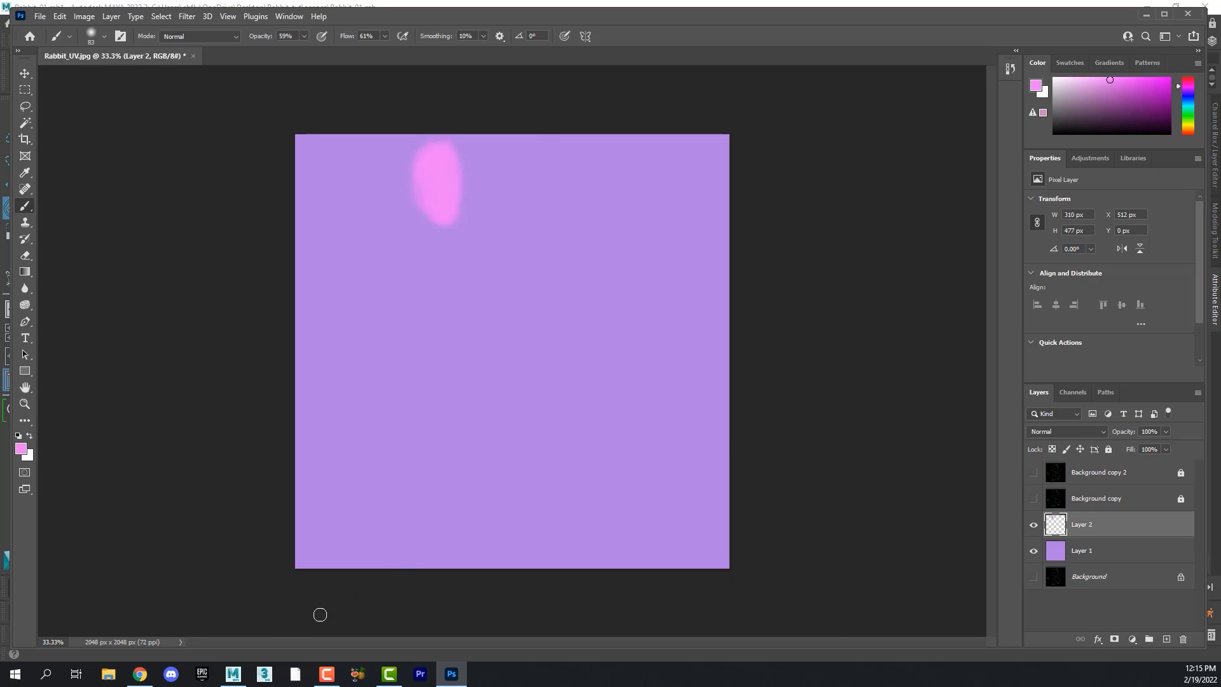
Switch to Maya and connect a File texture to the base colour of the rabbit body's aiStandardSurface2 material.
{"action": "left_click", "coordinate": [233, 675]}
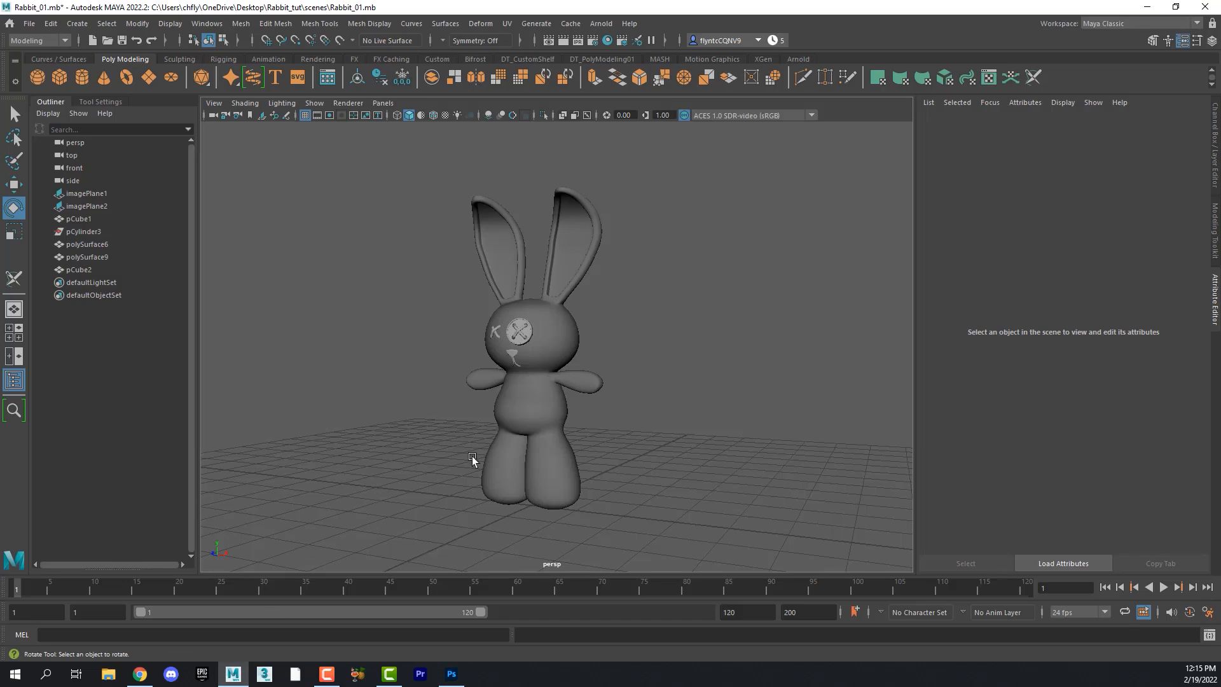
{"action": "left_click", "coordinate": [555, 342]}
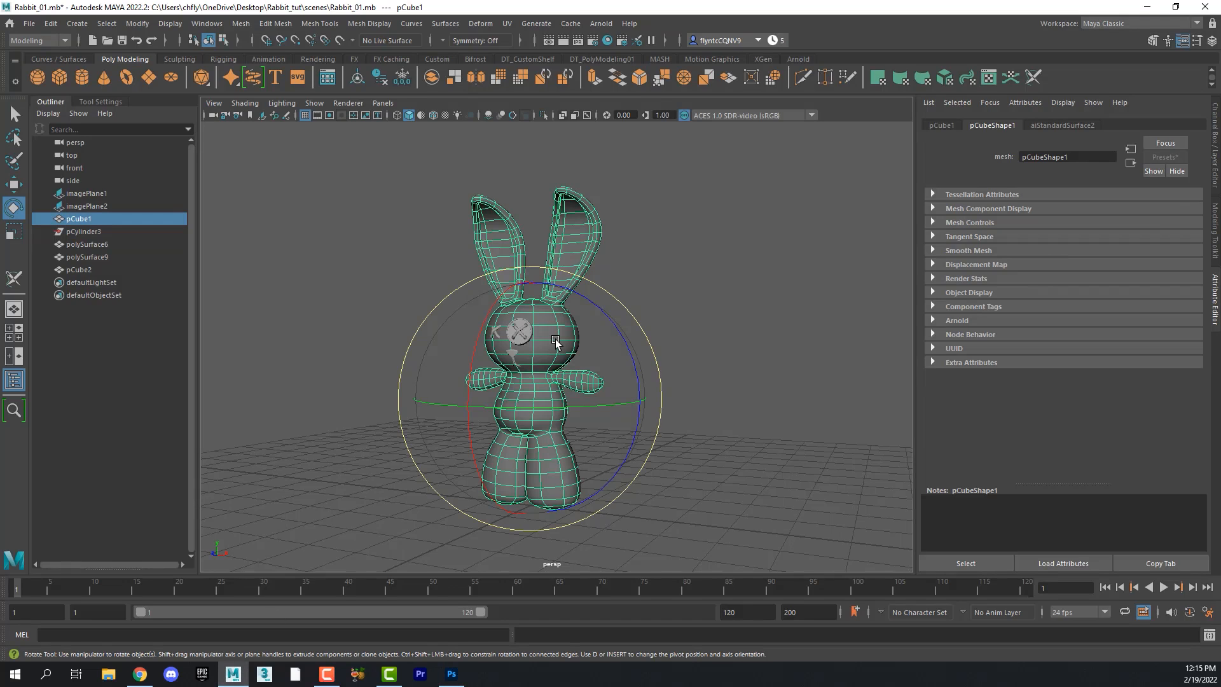
{"action": "left_click", "coordinate": [1066, 126]}
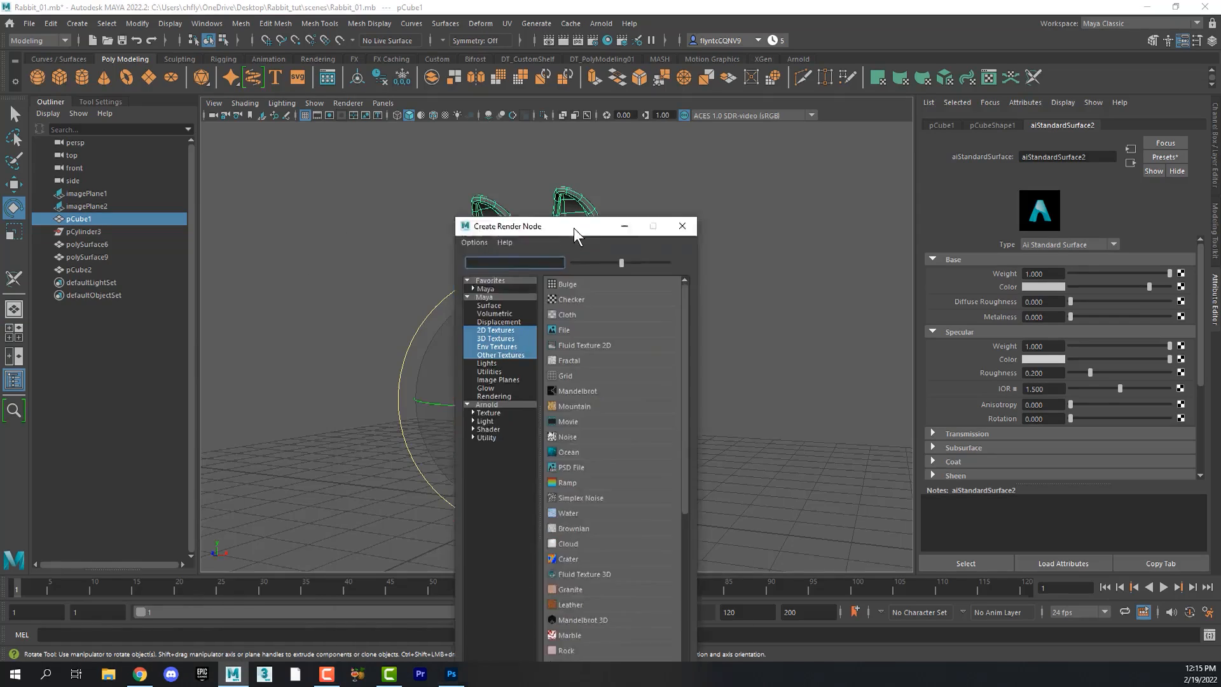
{"action": "left_click_drag", "start_coordinate": [574, 229], "coordinate": [664, 139]}
{"action": "left_click", "coordinate": [655, 236]}
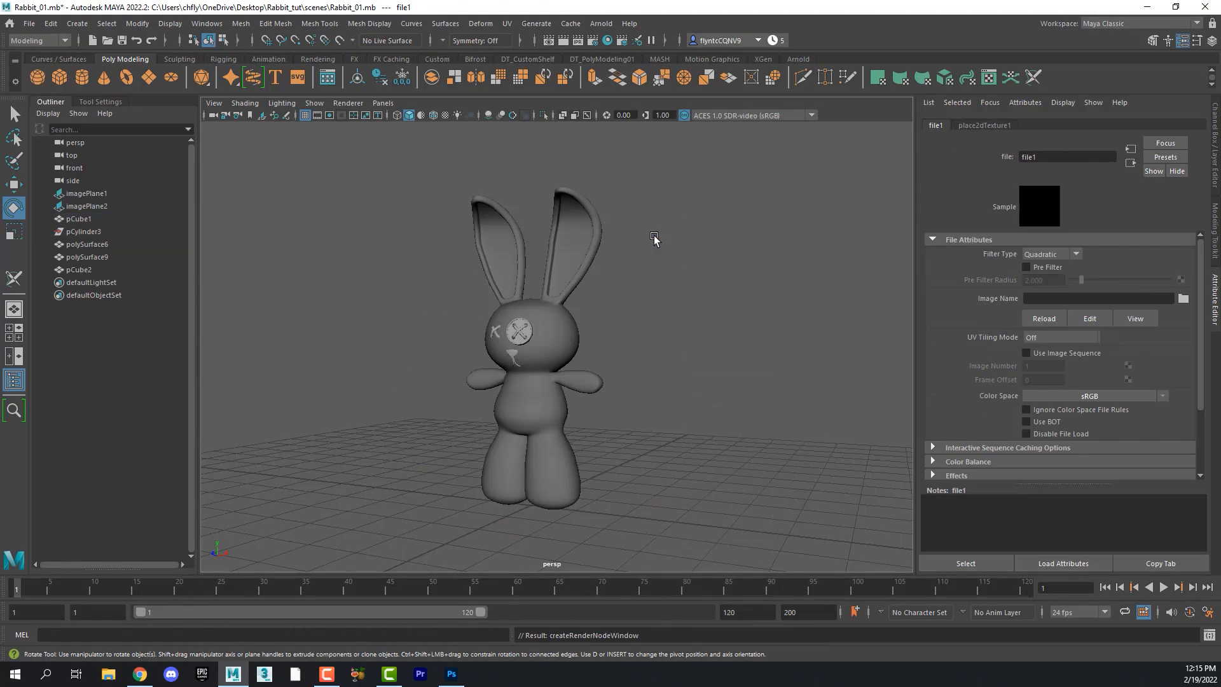
Load Rabbit_albedo_01.jpg from Desktop > Rabbit_tut > sourceimages as the image of the file1 texture.
{"action": "left_click", "coordinate": [1183, 298]}
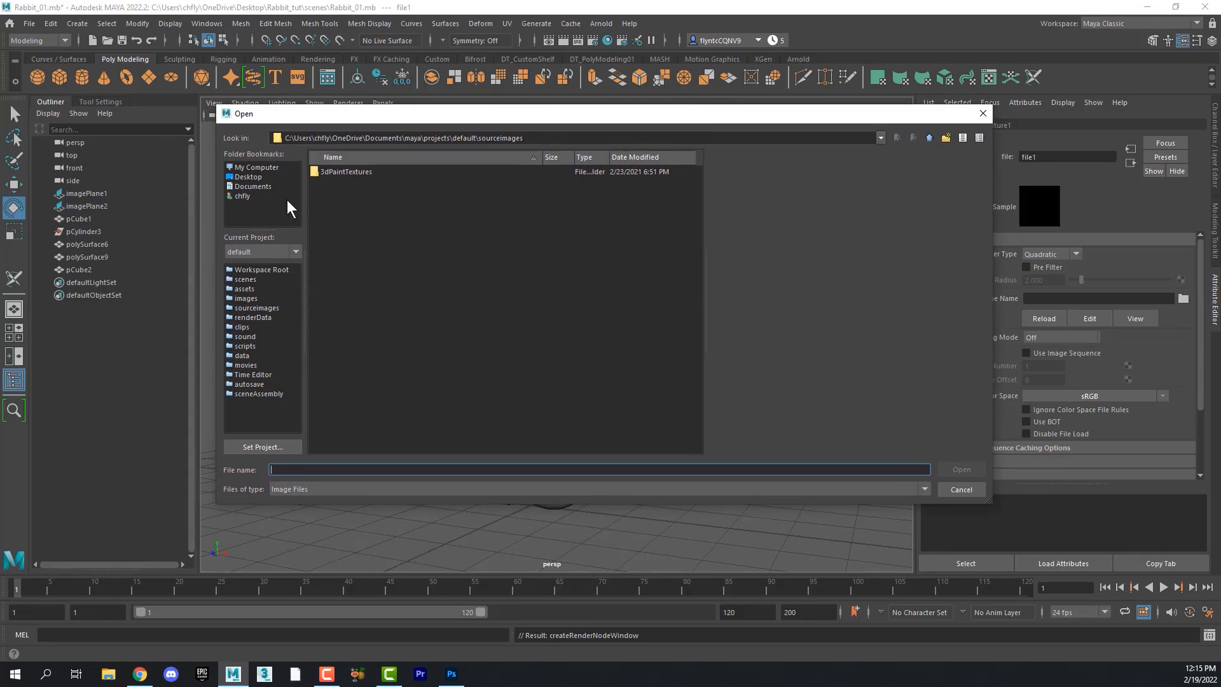
{"action": "left_click", "coordinate": [246, 176]}
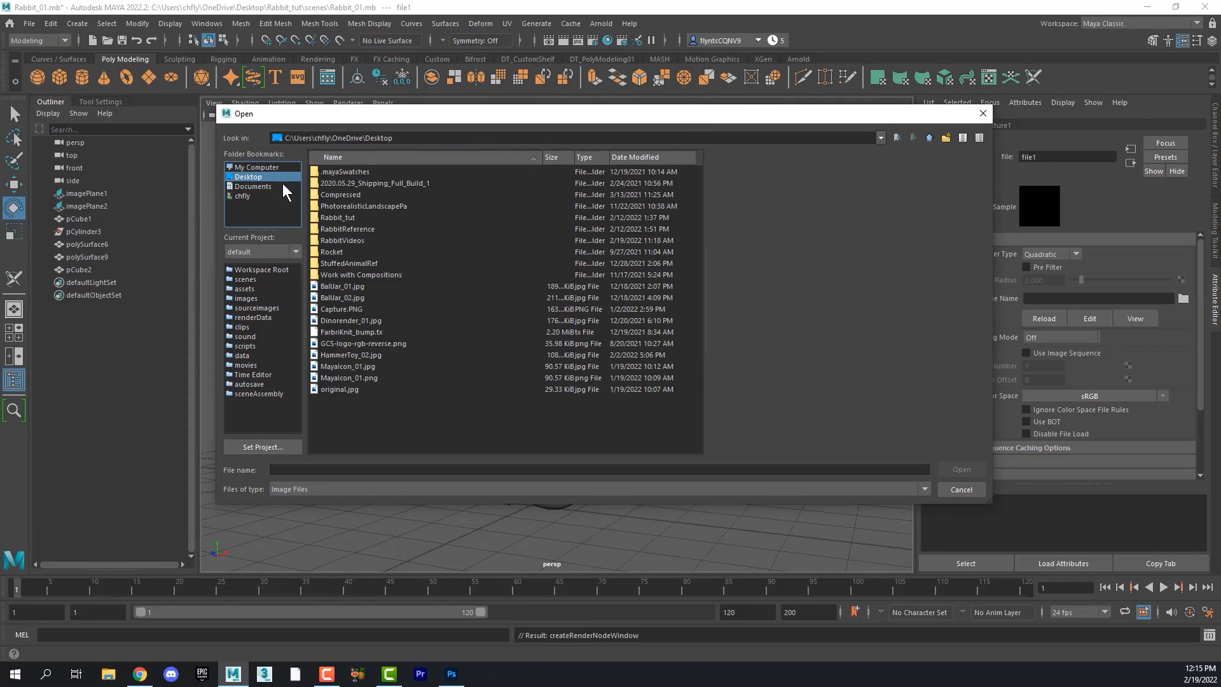
{"action": "double_click", "coordinate": [335, 218]}
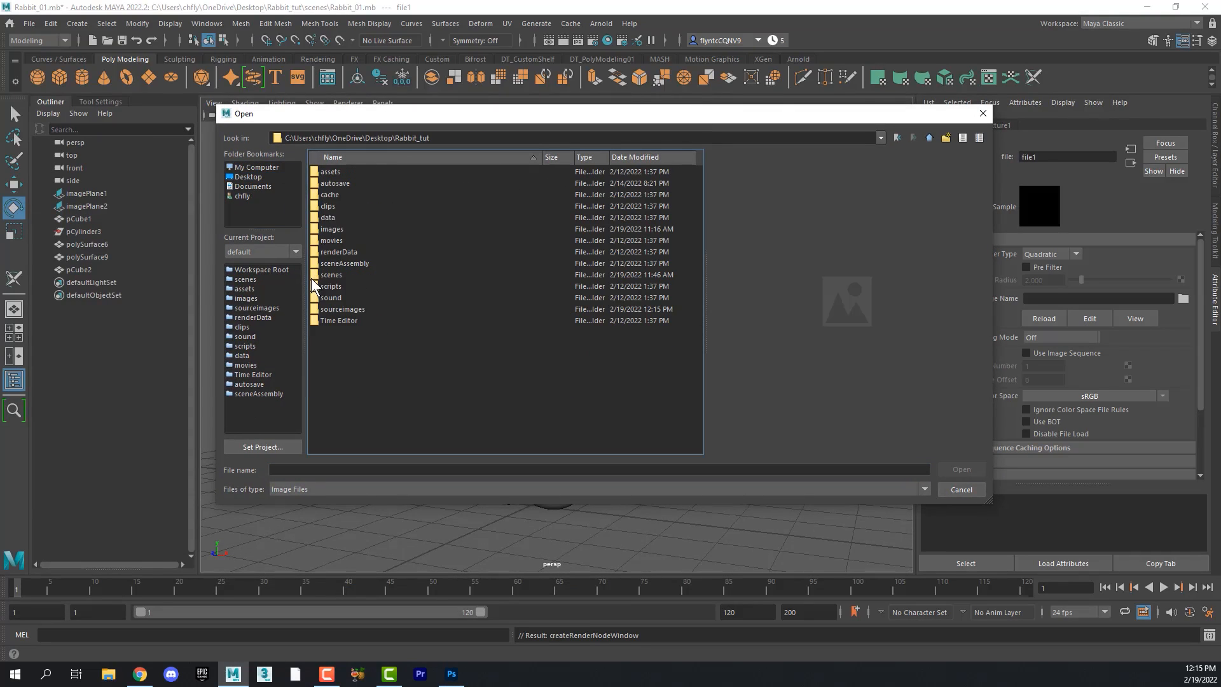
{"action": "double_click", "coordinate": [314, 308]}
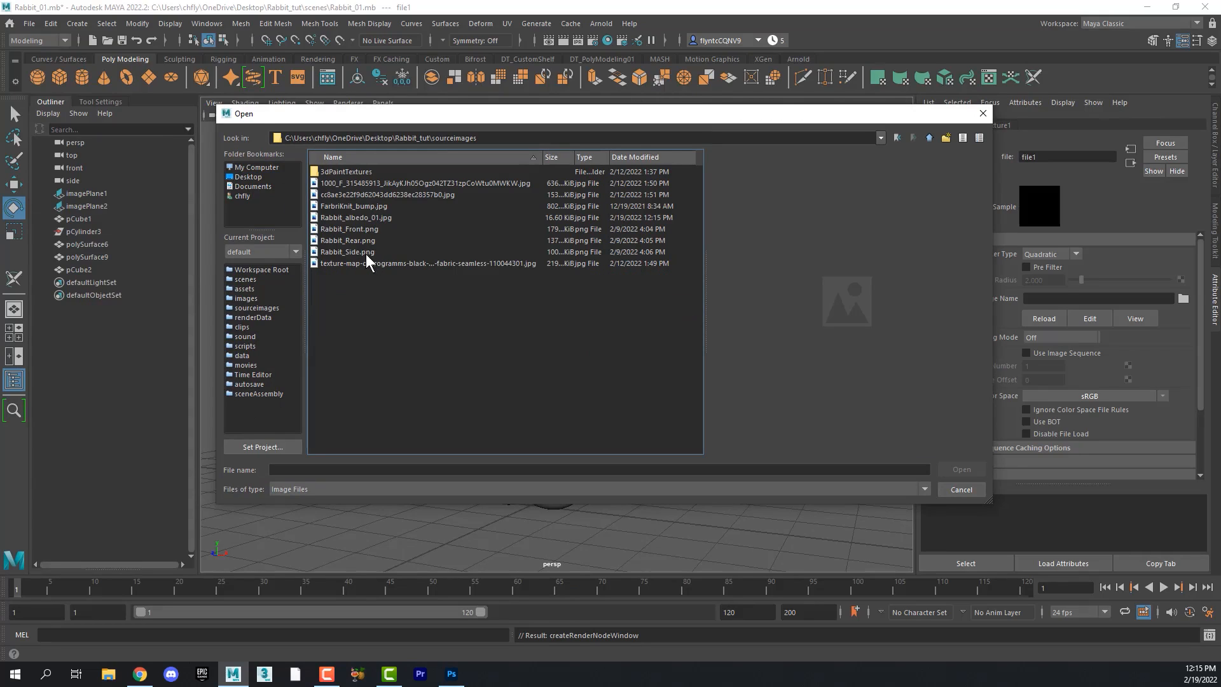
{"action": "left_click", "coordinate": [356, 217]}
{"action": "left_click", "coordinate": [961, 470]}
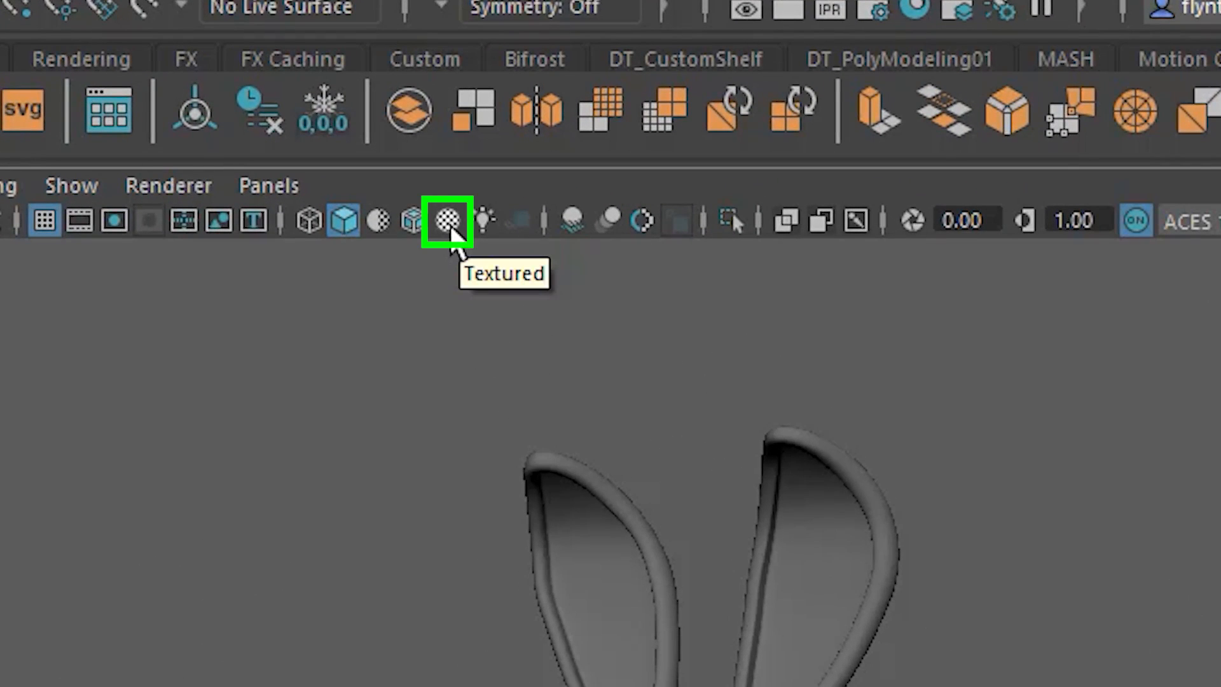
Turn on textured display in the viewport and check the rabbit's colours from the back and front.
{"action": "left_click", "coordinate": [449, 223]}
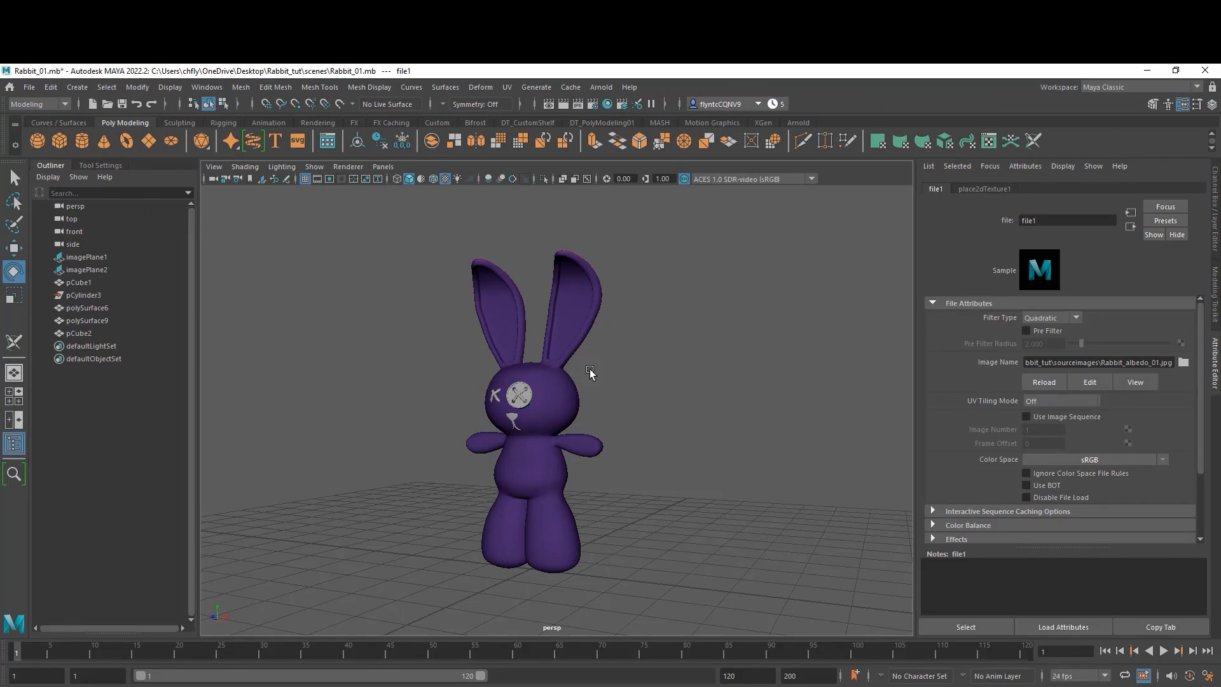
{"action": "left_click_drag", "start_coordinate": [577, 384], "coordinate": [349, 402], "text": "alt"}
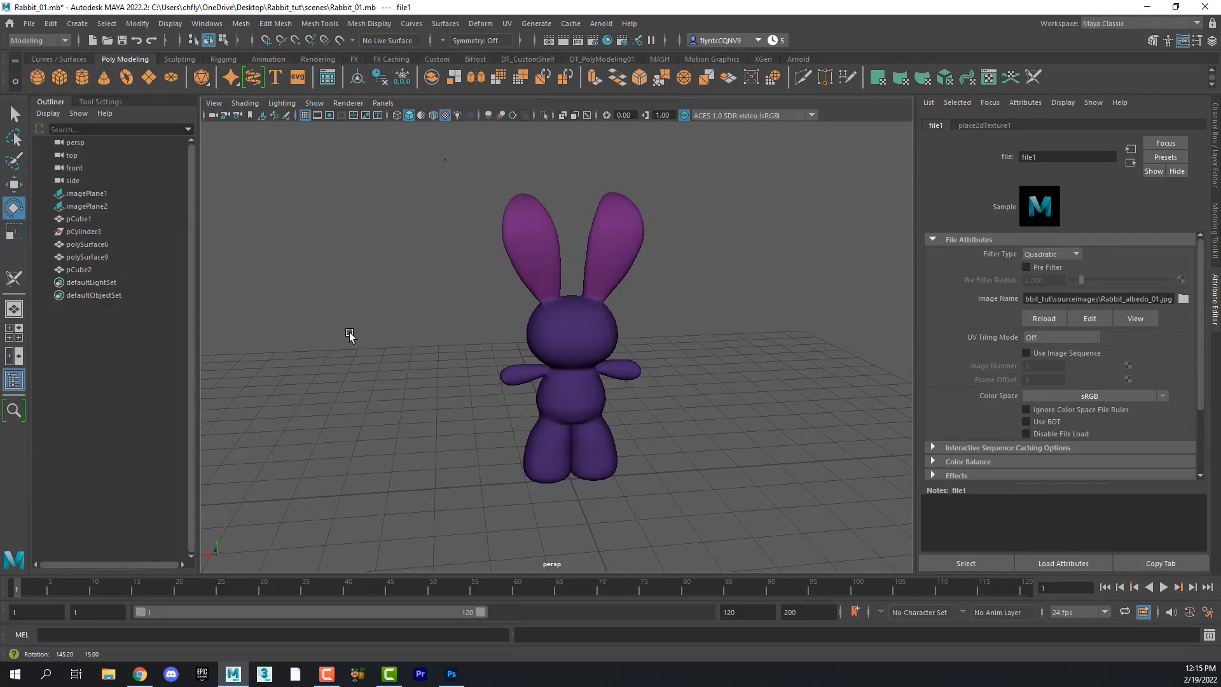
{"action": "left_click_drag", "start_coordinate": [349, 335], "coordinate": [607, 330], "text": "alt"}
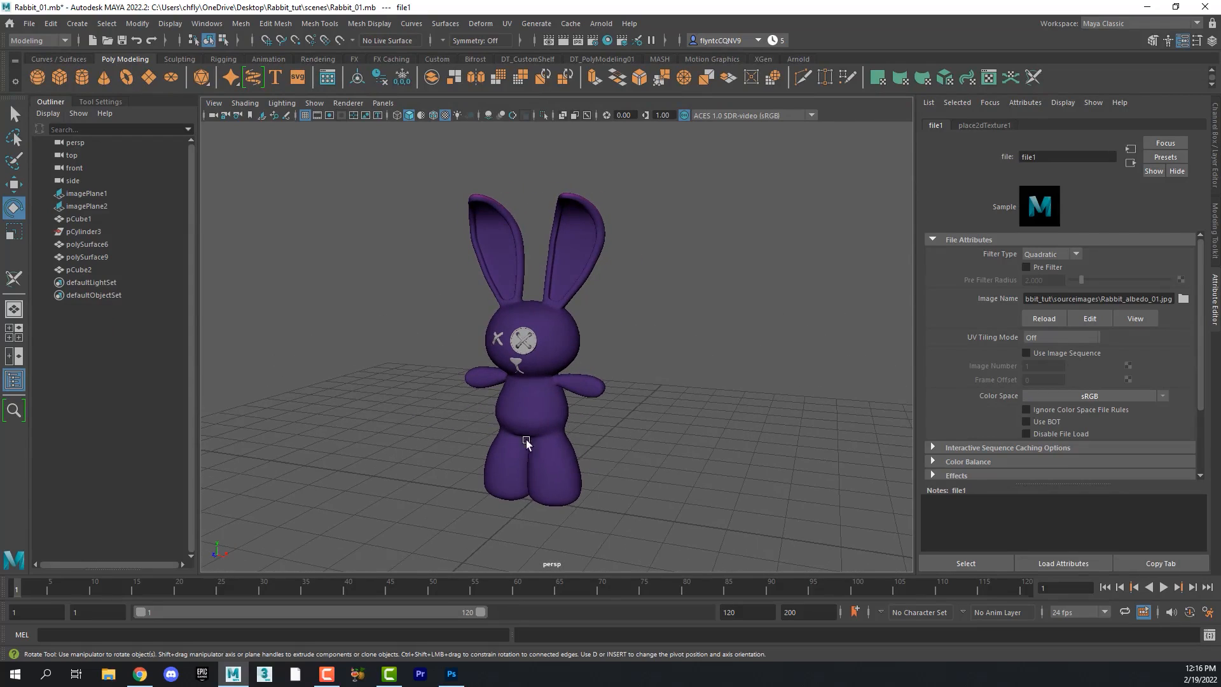
Switch to Photoshop, hide Layer 2 and add a new empty layer directly above Layer 1.
{"action": "left_click", "coordinate": [453, 673]}
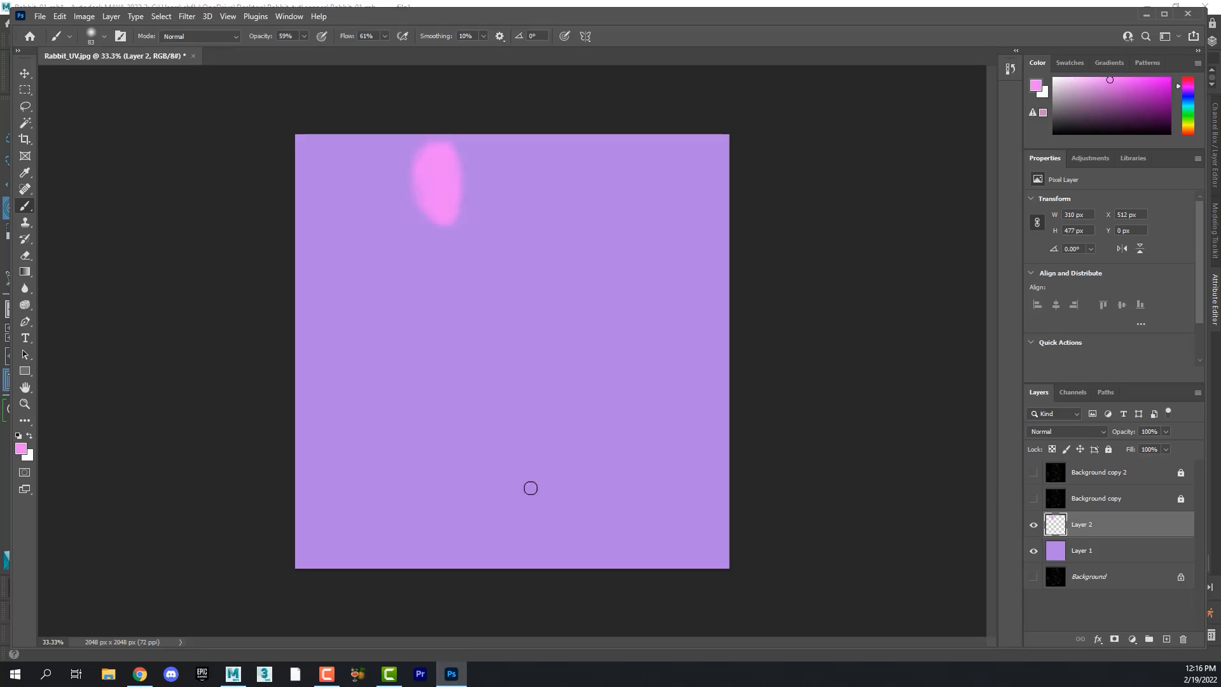
{"action": "left_click", "coordinate": [1033, 527]}
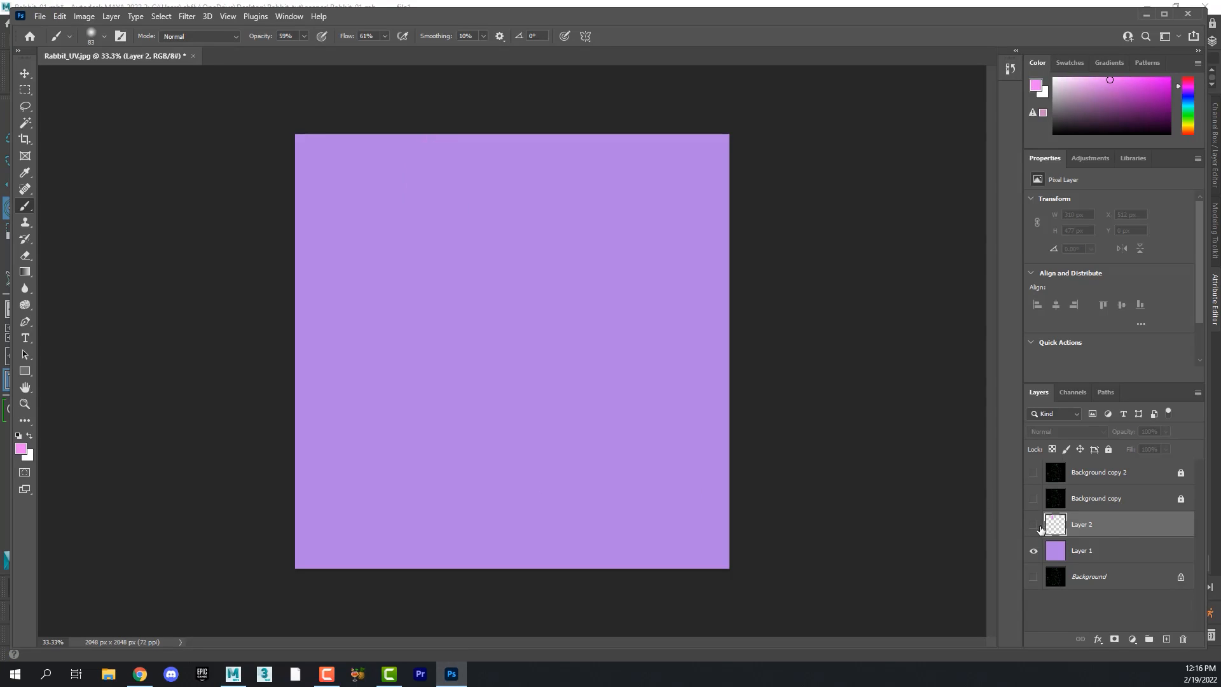
{"action": "left_click", "coordinate": [1141, 555]}
{"action": "left_click", "coordinate": [1166, 638]}
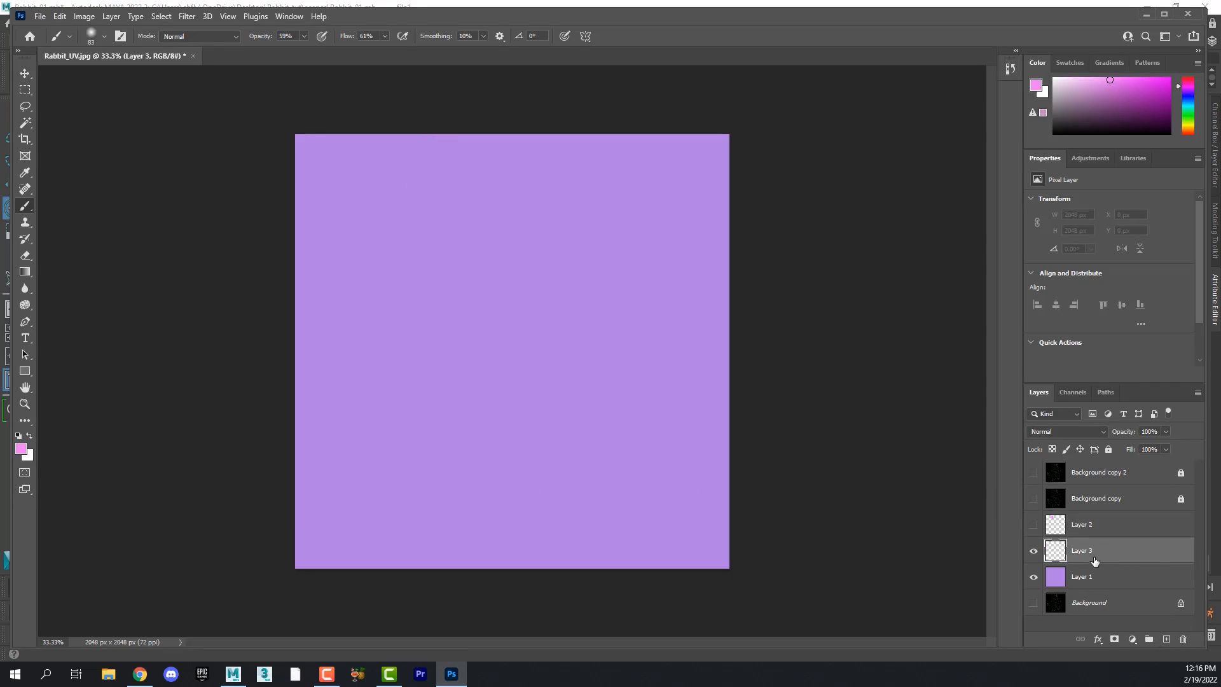
Show both wireframe layers and paint the middle ear shell, the round shell and the small shell below it pink on Layer 3.
{"action": "left_click", "coordinate": [1033, 499]}
{"action": "left_click", "coordinate": [1034, 473]}
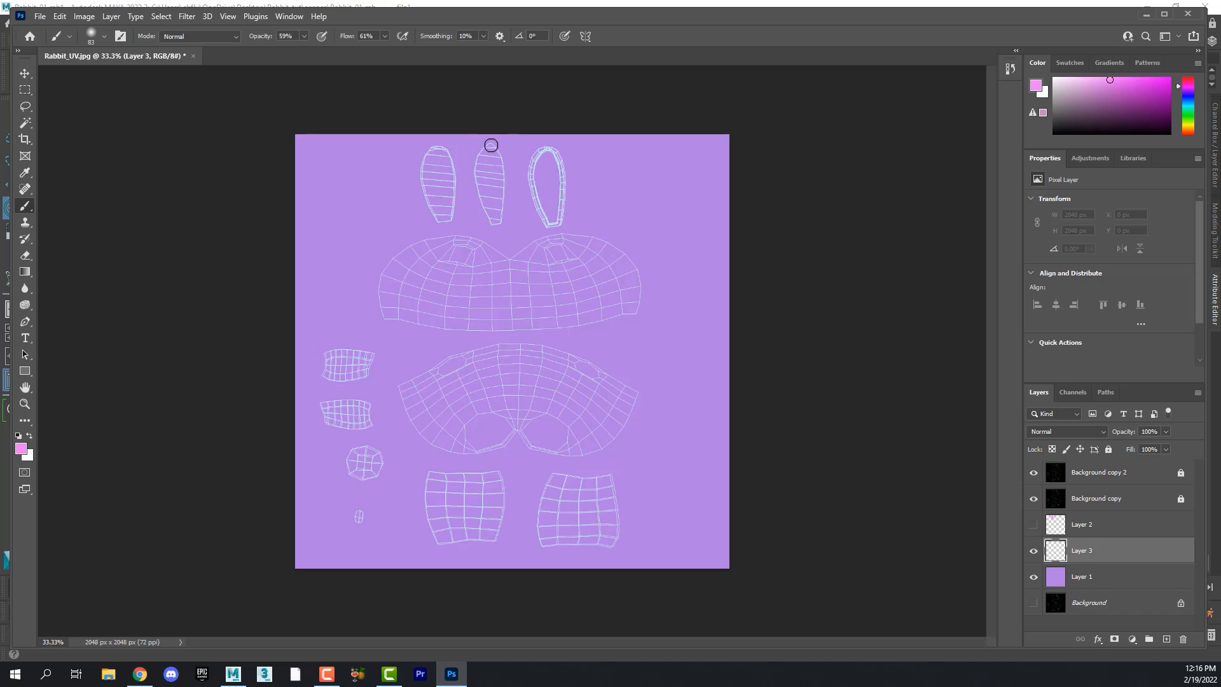
{"action": "mouse_move", "coordinate": [491, 145]}
{"action": "left_mouse_down"}
{"action": "mouse_move", "coordinate": [477, 183]}
{"action": "mouse_move", "coordinate": [495, 175]}
{"action": "mouse_move", "coordinate": [495, 152]}
{"action": "mouse_move", "coordinate": [477, 183]}
{"action": "mouse_move", "coordinate": [503, 200]}
{"action": "mouse_move", "coordinate": [490, 218]}
{"action": "mouse_move", "coordinate": [509, 166]}
{"action": "mouse_move", "coordinate": [498, 204]}
{"action": "mouse_move", "coordinate": [474, 169]}
{"action": "mouse_move", "coordinate": [500, 193]}
{"action": "mouse_move", "coordinate": [503, 169]}
{"action": "mouse_move", "coordinate": [495, 218]}
{"action": "mouse_move", "coordinate": [486, 163]}
{"action": "mouse_move", "coordinate": [485, 191]}
{"action": "left_mouse_up"}
{"action": "mouse_move", "coordinate": [379, 456]}
{"action": "left_mouse_down"}
{"action": "mouse_move", "coordinate": [346, 460]}
{"action": "mouse_move", "coordinate": [372, 461]}
{"action": "mouse_move", "coordinate": [352, 459]}
{"action": "mouse_move", "coordinate": [369, 474]}
{"action": "mouse_move", "coordinate": [354, 458]}
{"action": "left_mouse_up"}
{"action": "left_click_drag", "start_coordinate": [358, 517], "coordinate": [358, 525]}
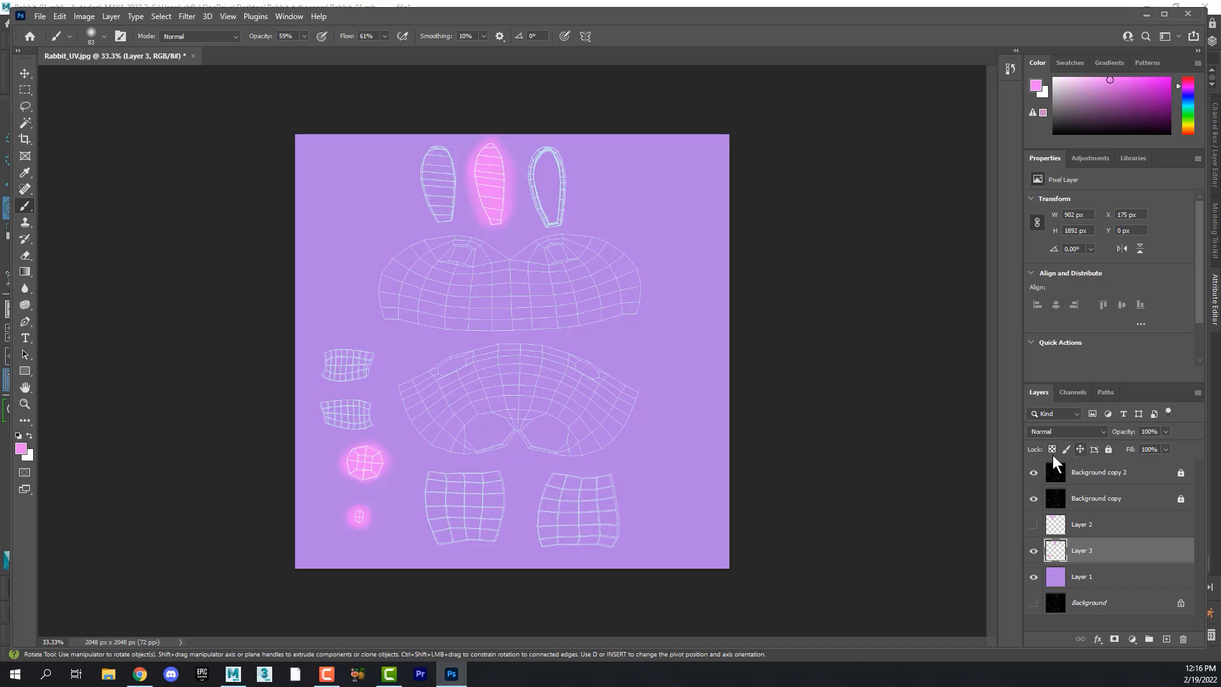
Hide the Background copy and Background copy 2 wireframe layers and export the image as a 2048 x 2048 JPG at Good quality.
{"action": "left_click", "coordinate": [1033, 471]}
{"action": "left_click", "coordinate": [1033, 498]}
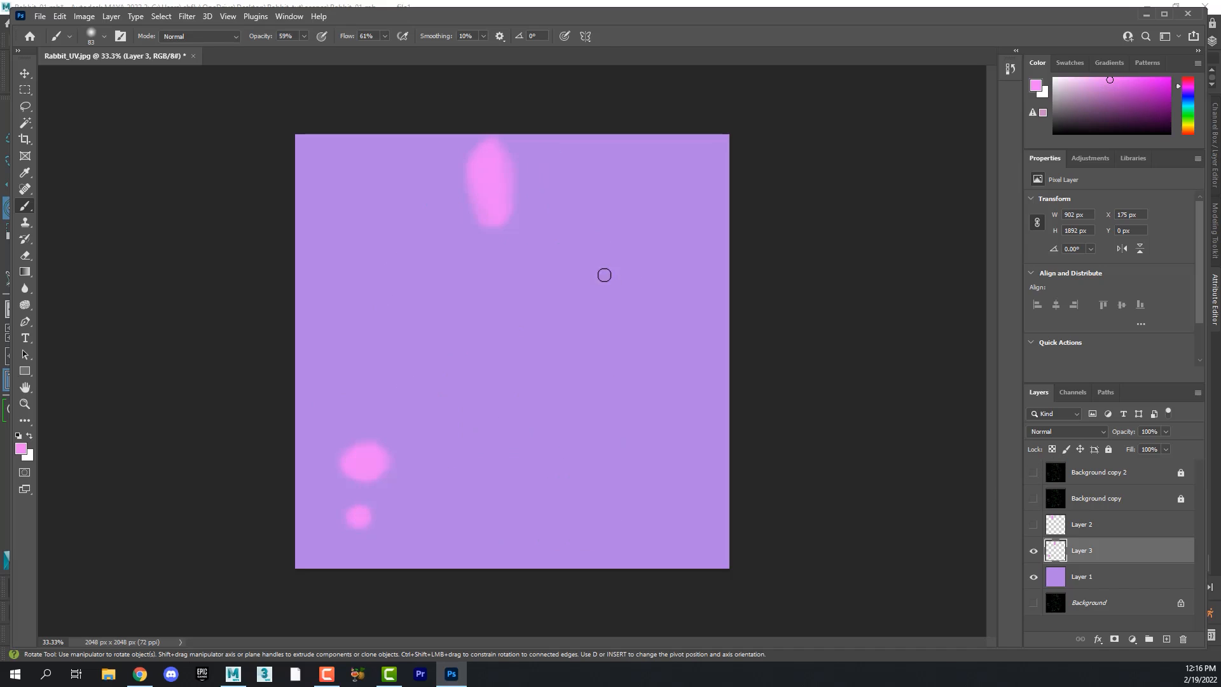
{"action": "left_click", "coordinate": [40, 17]}
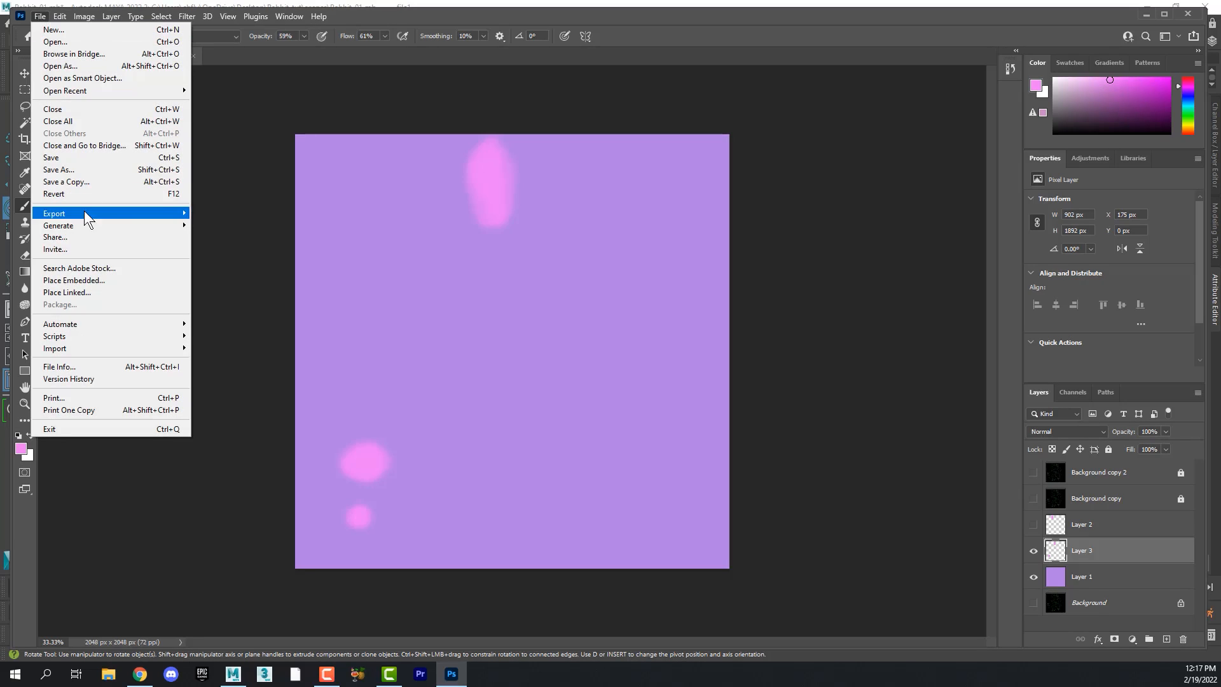
{"action": "mouse_move", "coordinate": [87, 220]}
{"action": "left_click", "coordinate": [237, 227]}
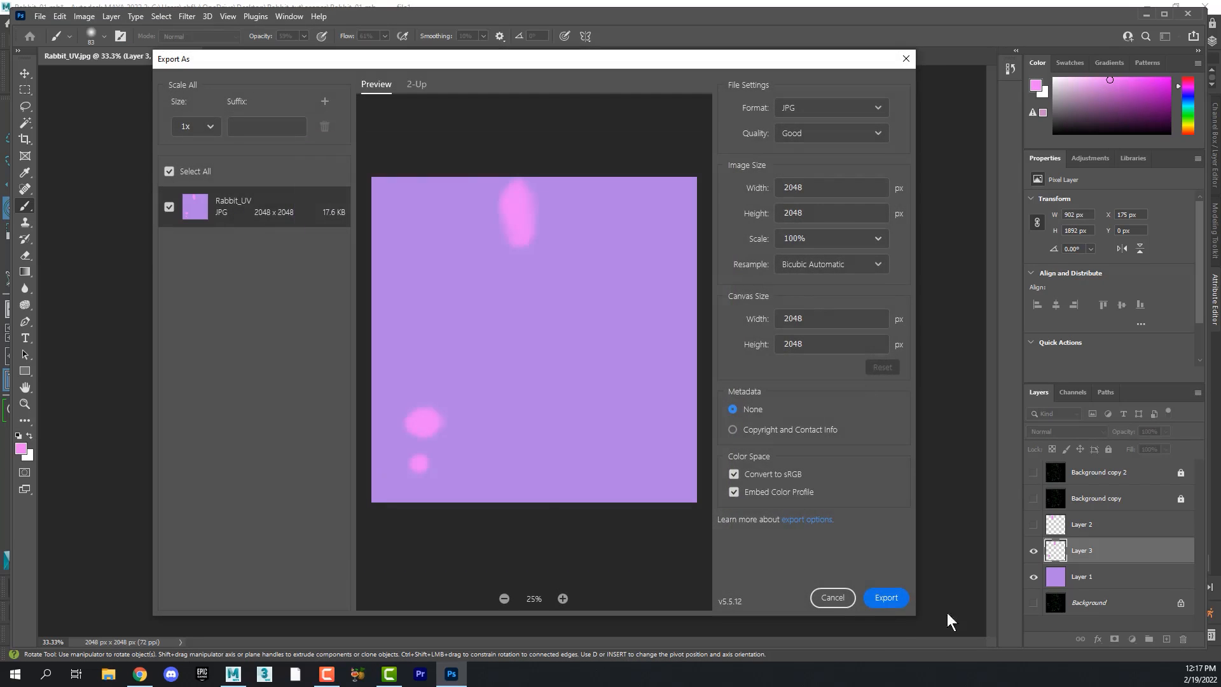
{"action": "left_click", "coordinate": [886, 598]}
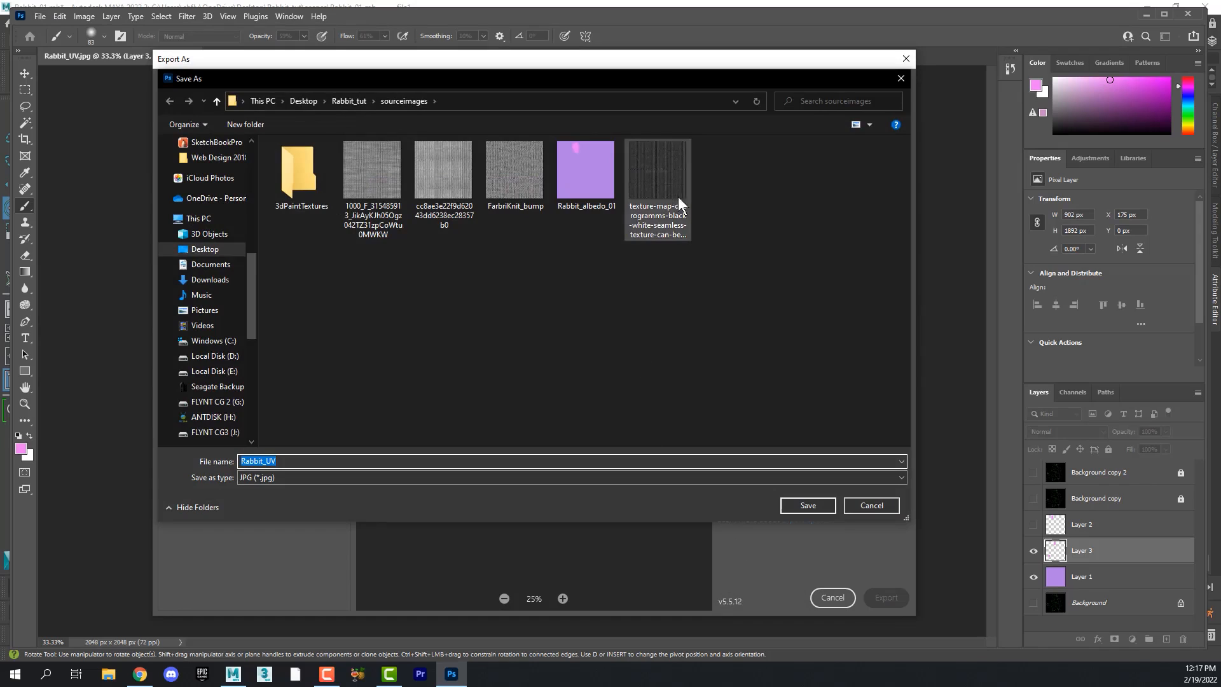
Save the exported JPG over the existing Rabbit_albedo_01 file in the sourceimages folder.
{"action": "left_click", "coordinate": [584, 171]}
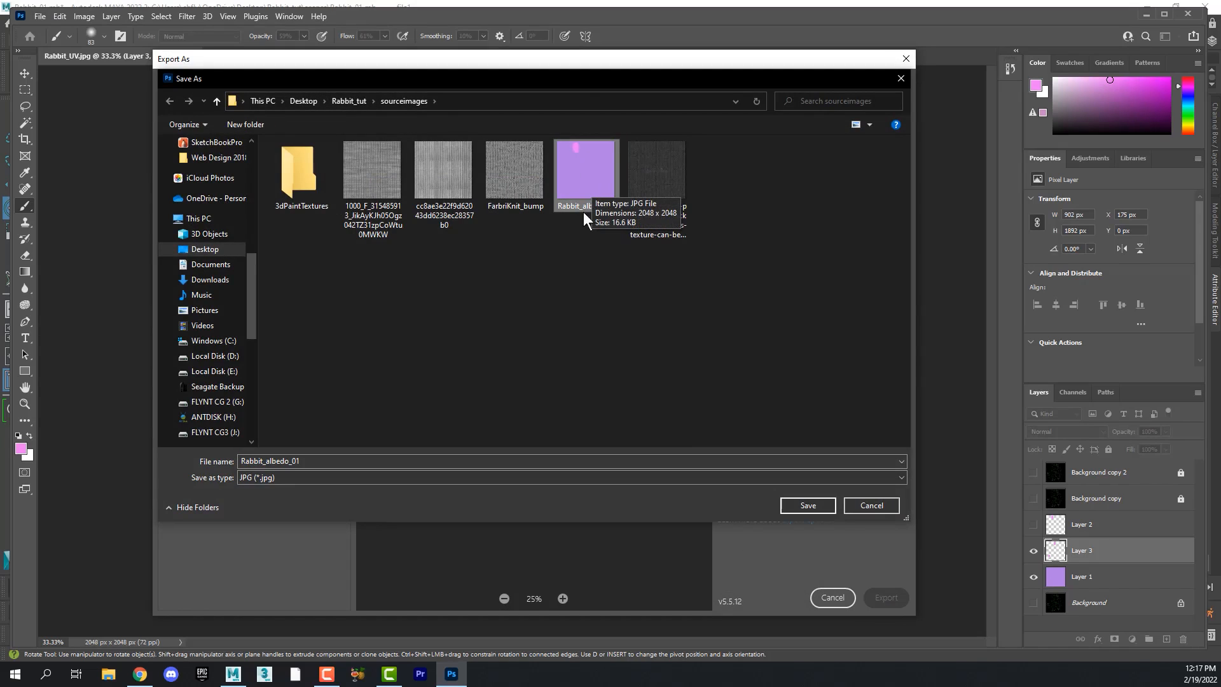
{"action": "left_click", "coordinate": [806, 503]}
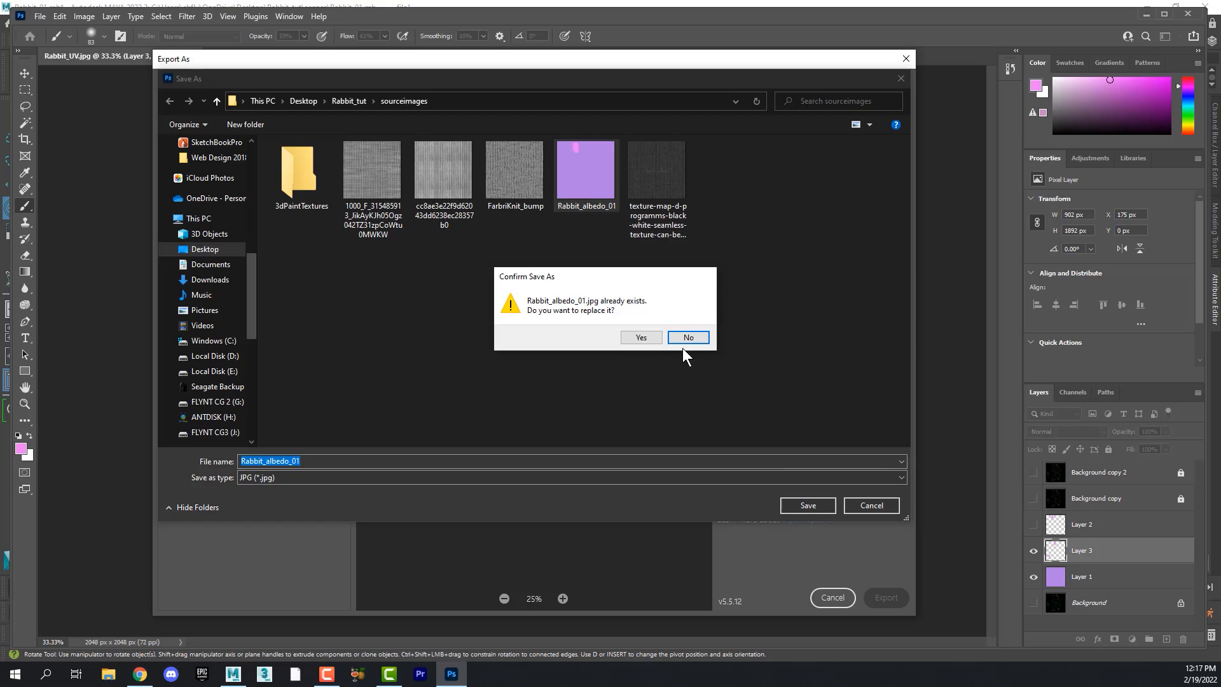
{"action": "left_click", "coordinate": [642, 338]}
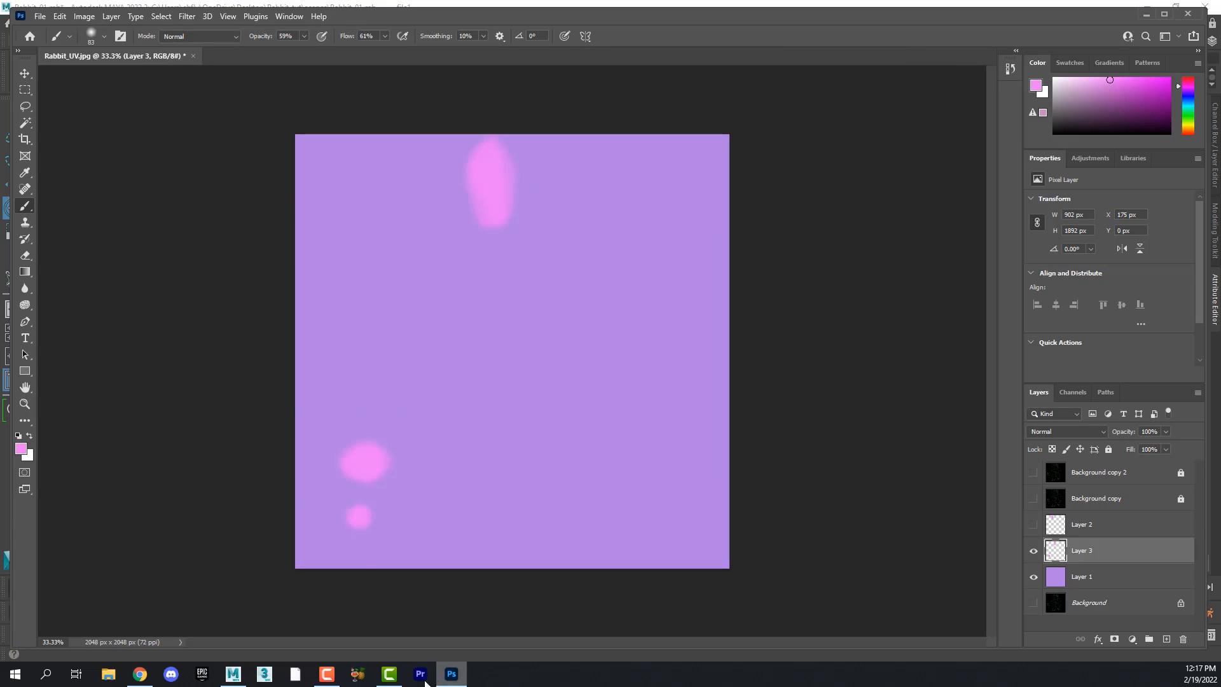
Switch to Maya, reload the file1 texture image and check the colours on the rabbit's body and inner ears.
{"action": "left_click", "coordinate": [236, 673]}
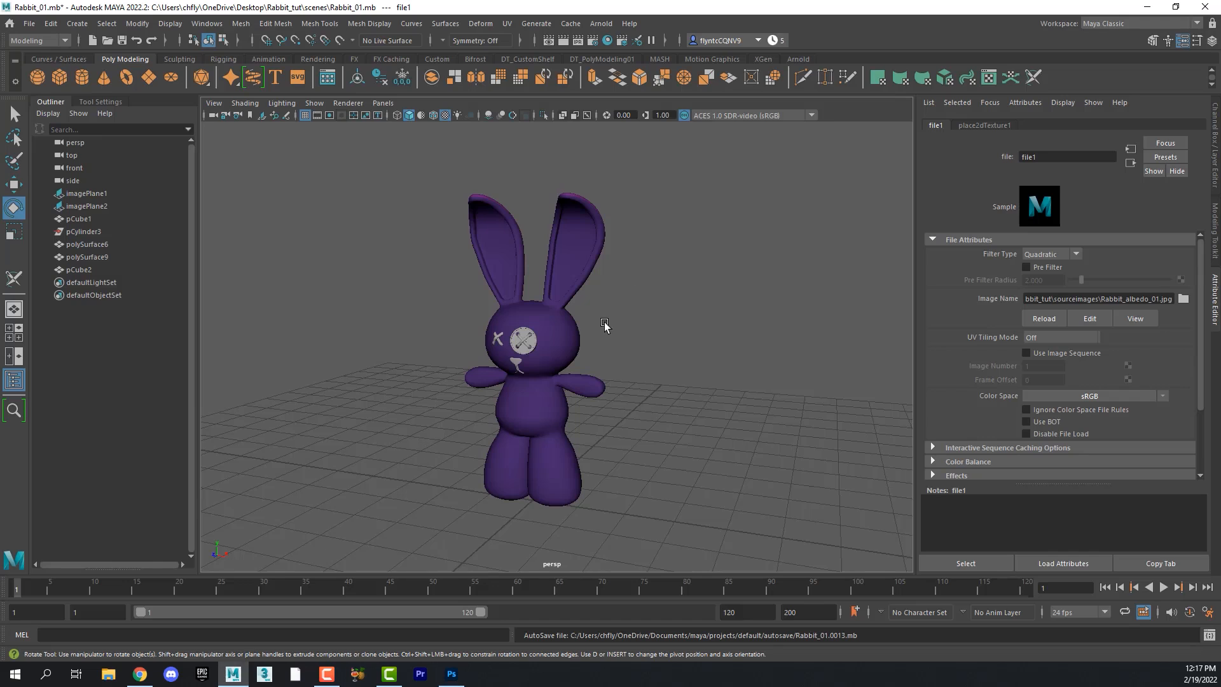
{"action": "mouse_move", "coordinate": [605, 327]}
{"action": "left_mouse_down", "text": "alt"}
{"action": "mouse_move", "coordinate": [384, 322]}
{"action": "mouse_move", "coordinate": [597, 327]}
{"action": "left_mouse_up", "text": "alt"}
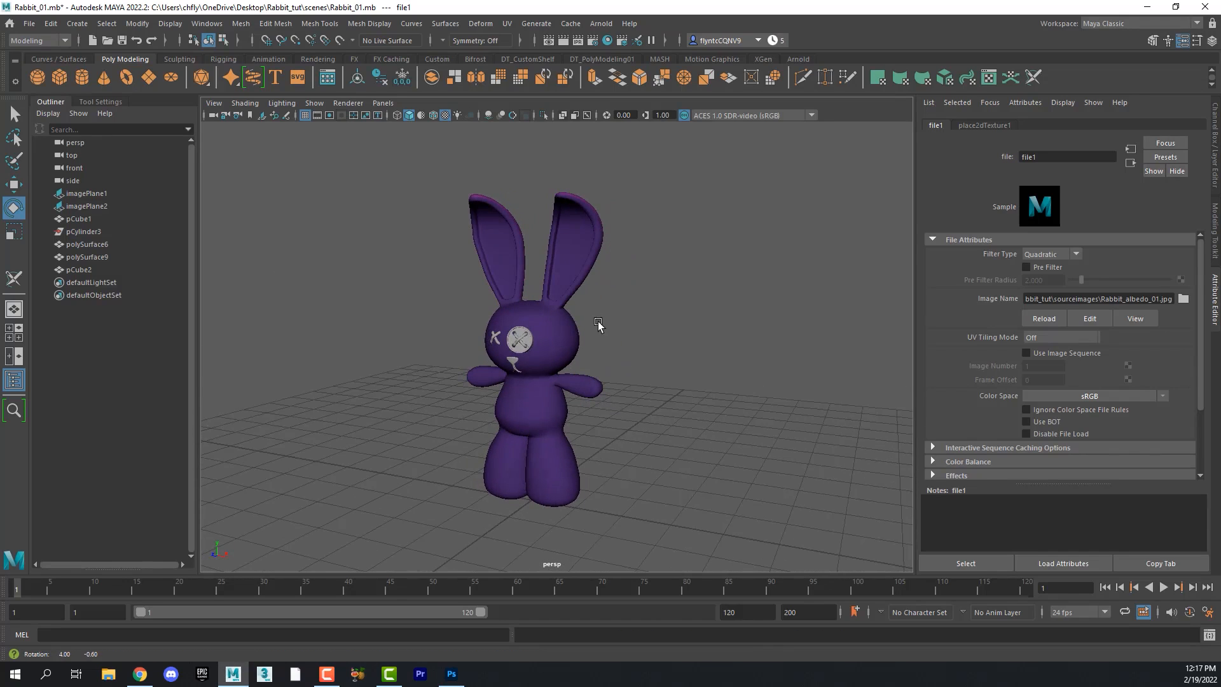
{"action": "left_click", "coordinate": [1044, 318]}
{"action": "left_click_drag", "start_coordinate": [611, 323], "coordinate": [655, 318], "text": "alt"}
{"action": "scroll", "coordinate": [654, 318], "scroll_direction": "up", "scroll_amount": 10}
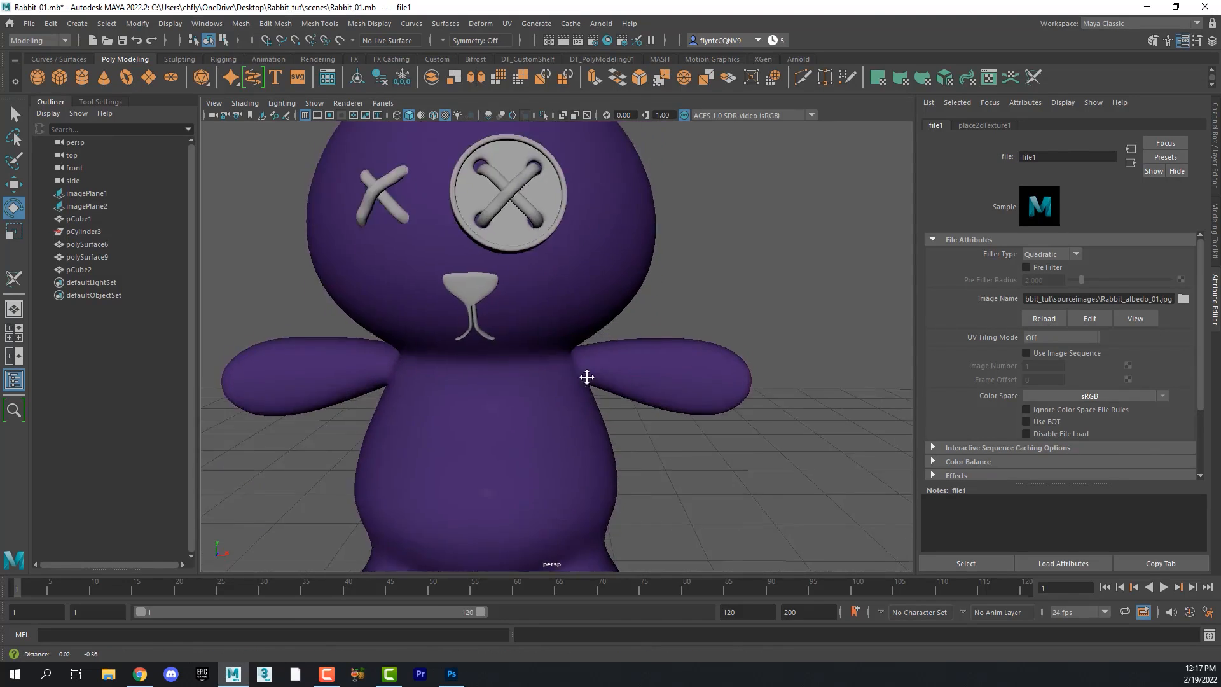
{"action": "left_click_drag", "start_coordinate": [683, 217], "coordinate": [591, 185], "text": "alt"}
{"action": "scroll", "coordinate": [643, 216], "scroll_direction": "down", "scroll_amount": 5}
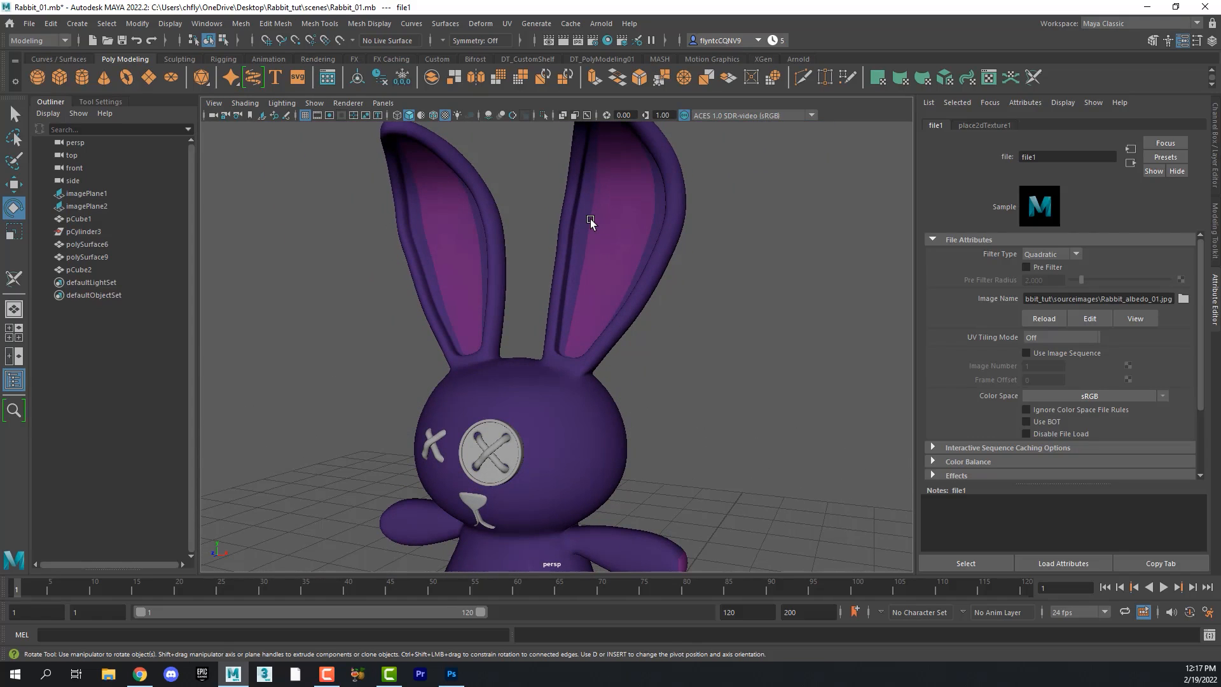
Select the rabbit body, turn off its smooth preview and examine the edges between the inner ears and their rims.
{"action": "left_click", "coordinate": [666, 255]}
{"action": "key", "text": "1"}
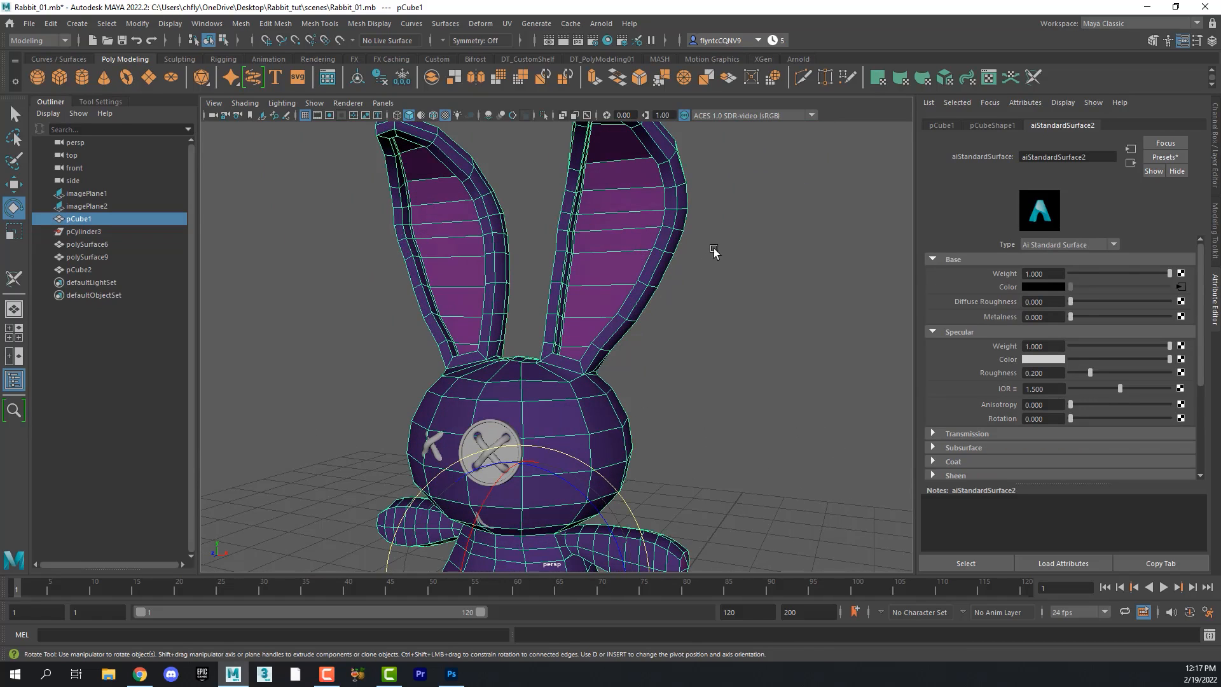
{"action": "left_click", "coordinate": [717, 257]}
{"action": "left_click_drag", "start_coordinate": [677, 242], "coordinate": [643, 267], "text": "alt"}
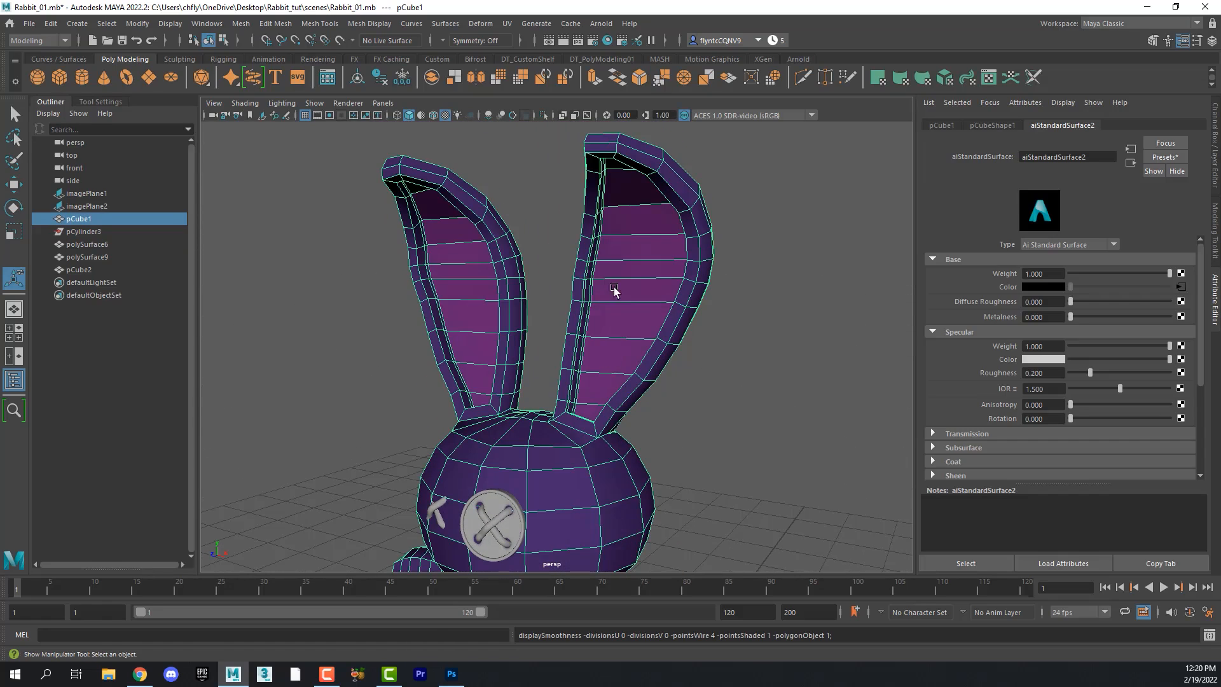
{"action": "right_click_drag", "start_coordinate": [639, 248], "coordinate": [698, 327], "text": "alt"}
{"action": "mouse_move", "coordinate": [698, 327]}
{"action": "left_mouse_down", "text": "alt"}
{"action": "mouse_move", "coordinate": [665, 323]}
{"action": "mouse_move", "coordinate": [677, 320]}
{"action": "left_mouse_up", "text": "alt"}
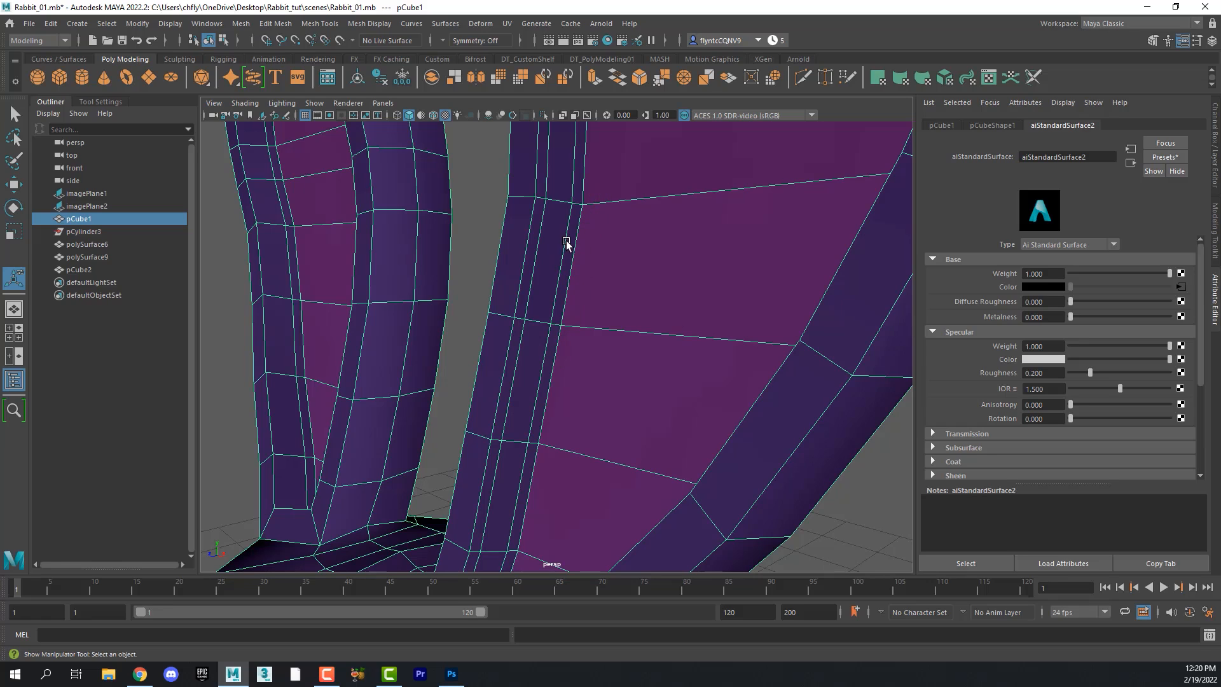
{"action": "left_click_drag", "start_coordinate": [605, 314], "coordinate": [646, 314], "text": "alt"}
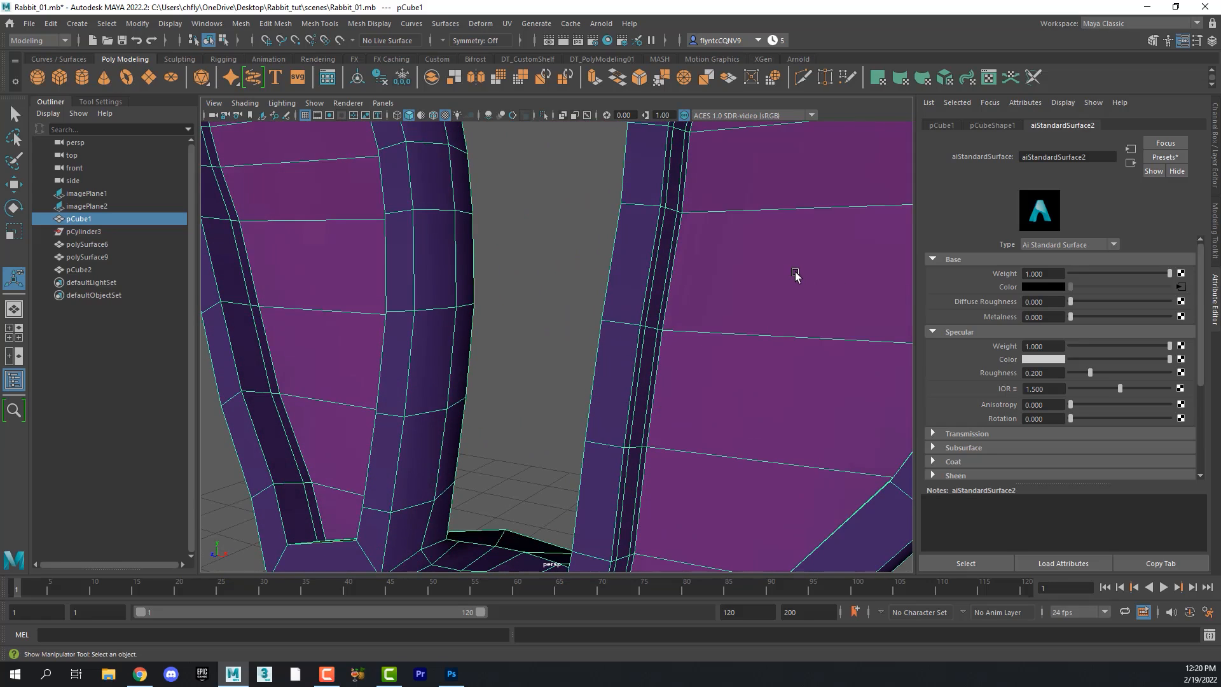
{"action": "scroll", "coordinate": [782, 293], "scroll_direction": "down", "scroll_amount": 10}
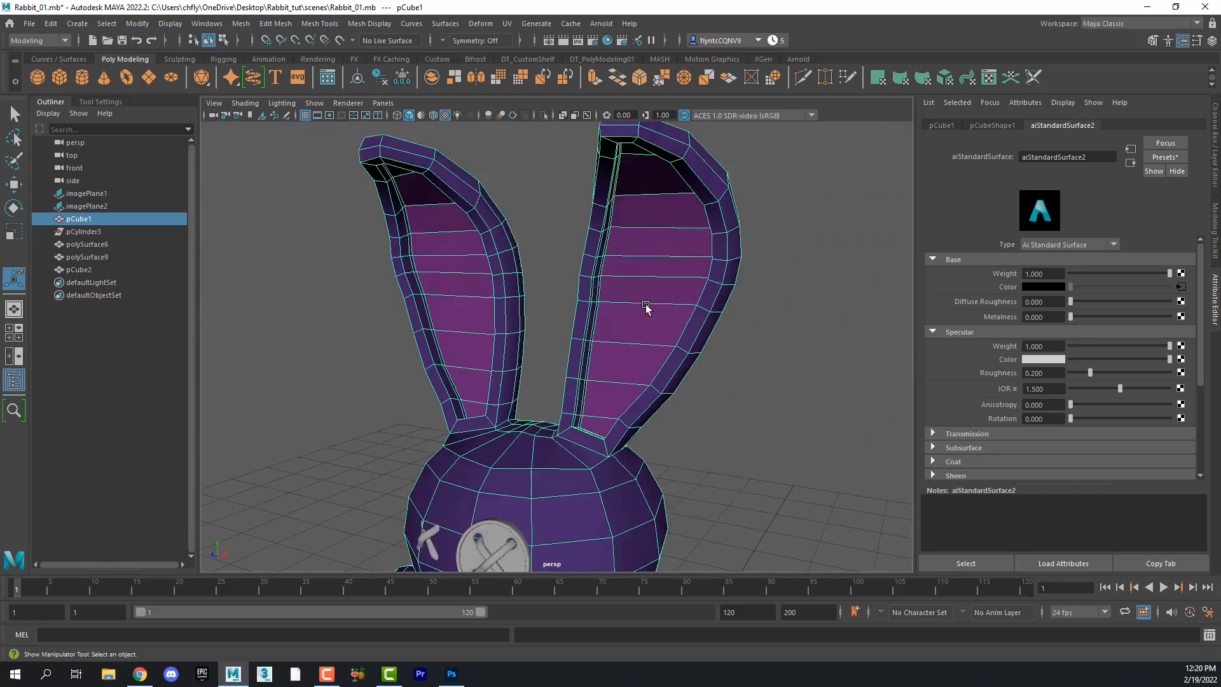
Select the inner faces of both ears in face mode with symmetry set to Object X.
{"action": "right_click", "coordinate": [651, 276]}
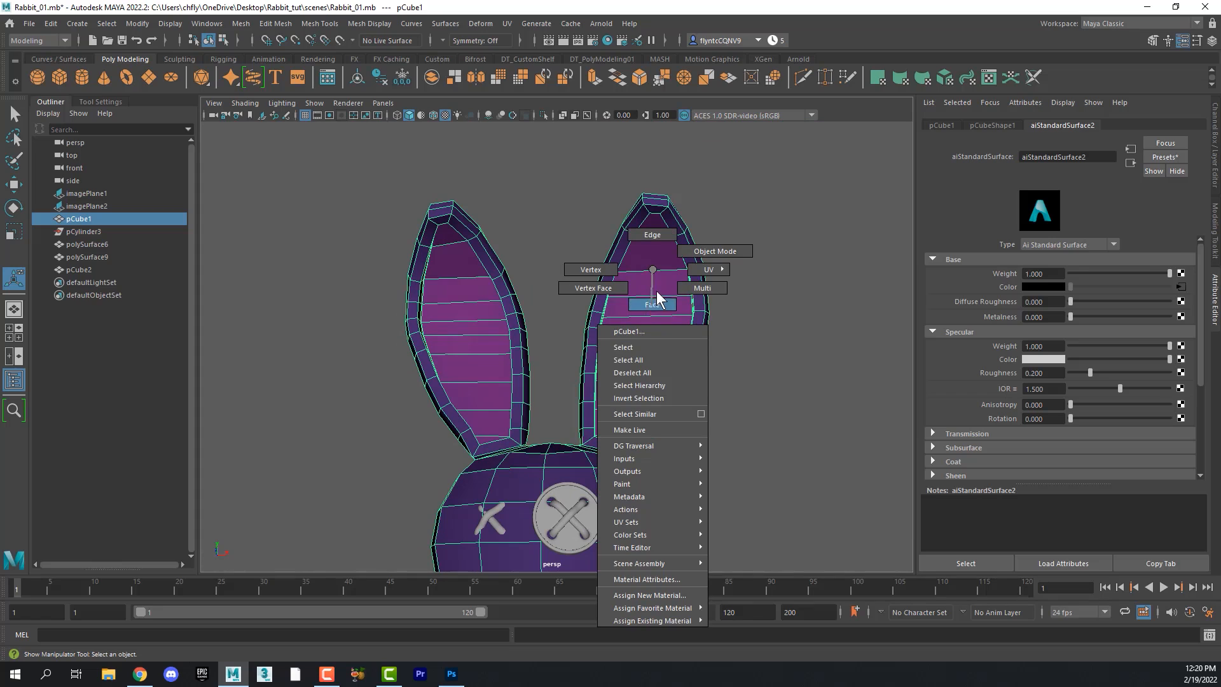
{"action": "left_click", "coordinate": [651, 302]}
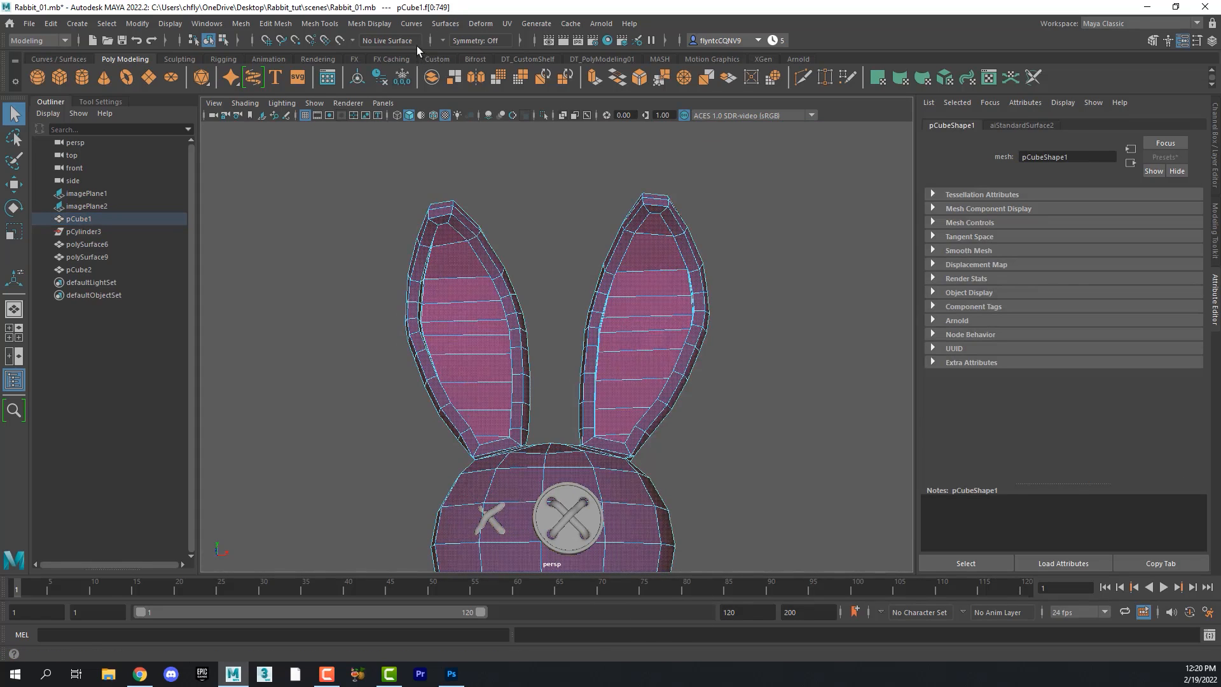
{"action": "left_click", "coordinate": [439, 39]}
{"action": "left_click", "coordinate": [485, 55]}
{"action": "left_click_drag", "start_coordinate": [660, 232], "coordinate": [616, 477]}
{"action": "left_click", "coordinate": [616, 481], "text": "shift"}
Extrude the inner faces of both ears with an offset of 0.02 to add a narrow border inside the rims.
{"action": "right_click_drag", "start_coordinate": [656, 336], "coordinate": [856, 414], "text": "alt"}
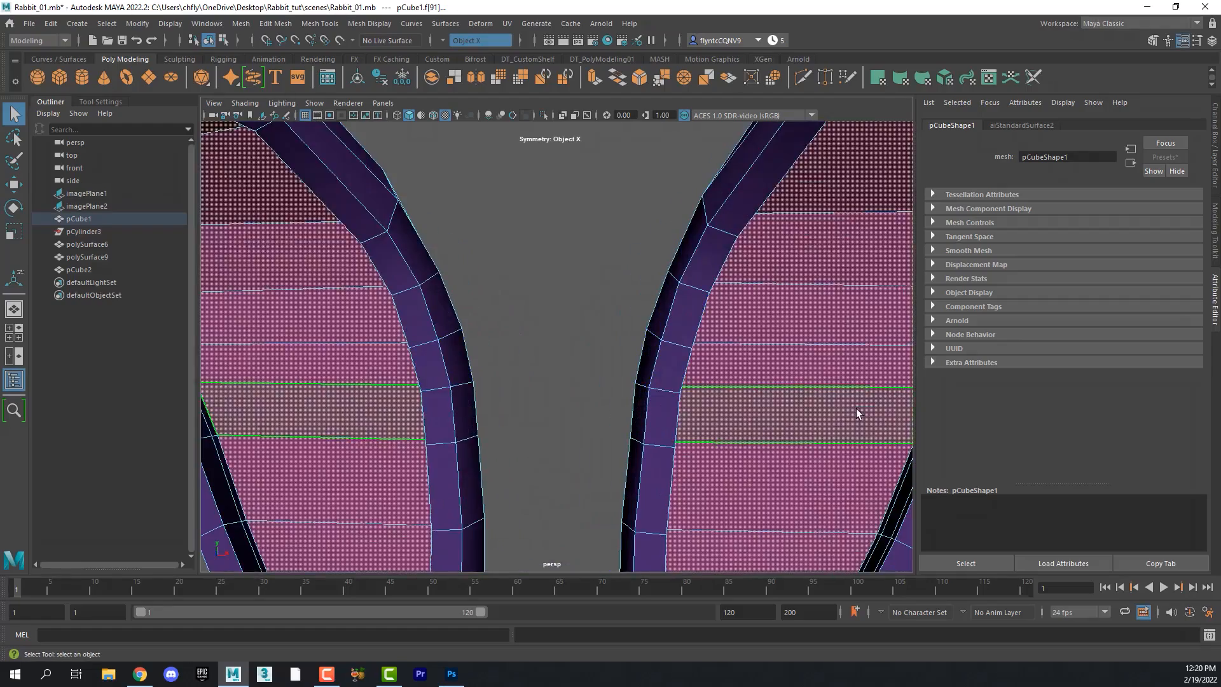
{"action": "middle_click_drag", "start_coordinate": [857, 414], "coordinate": [771, 382], "text": "alt"}
{"action": "left_click_drag", "start_coordinate": [771, 381], "coordinate": [675, 365], "text": "alt"}
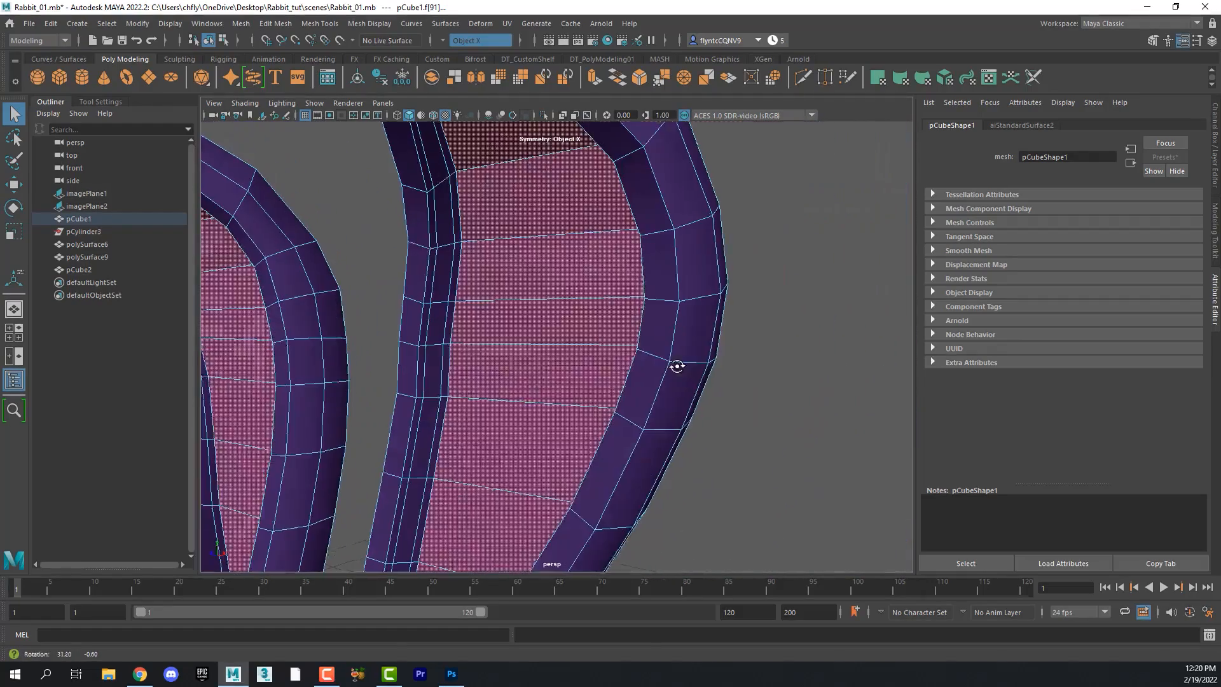
{"action": "right_click", "coordinate": [544, 258], "text": "shift"}
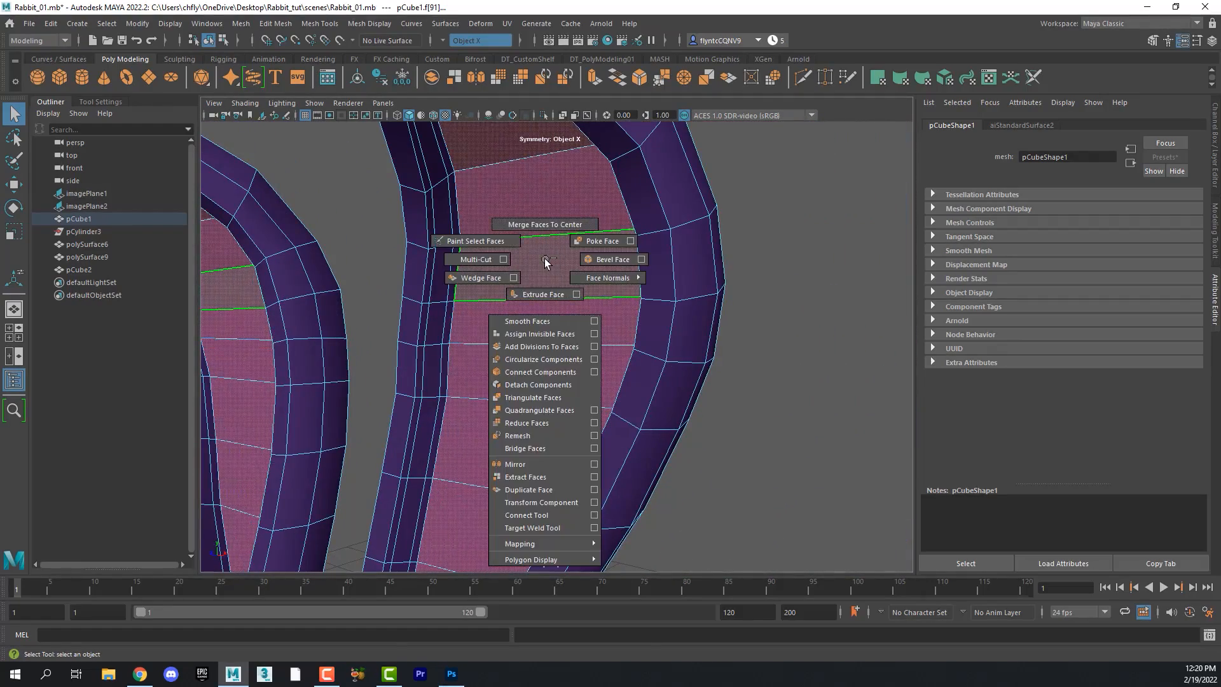
{"action": "left_click", "coordinate": [541, 292]}
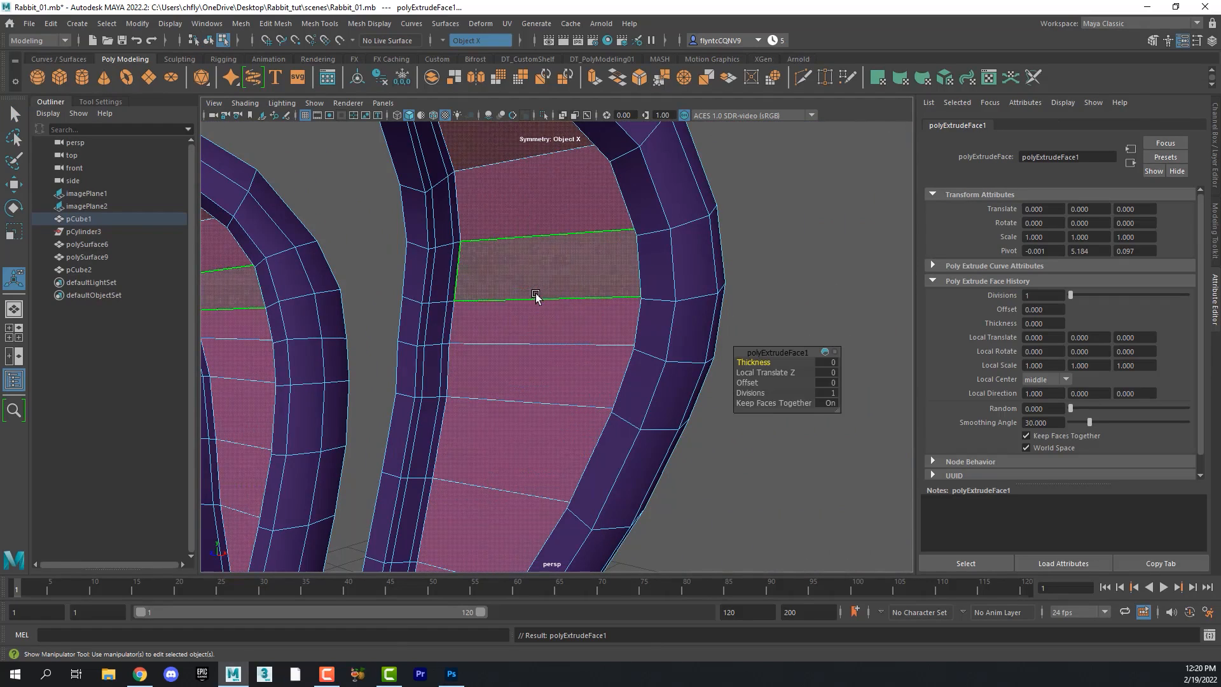
{"action": "left_click", "coordinate": [826, 382]}
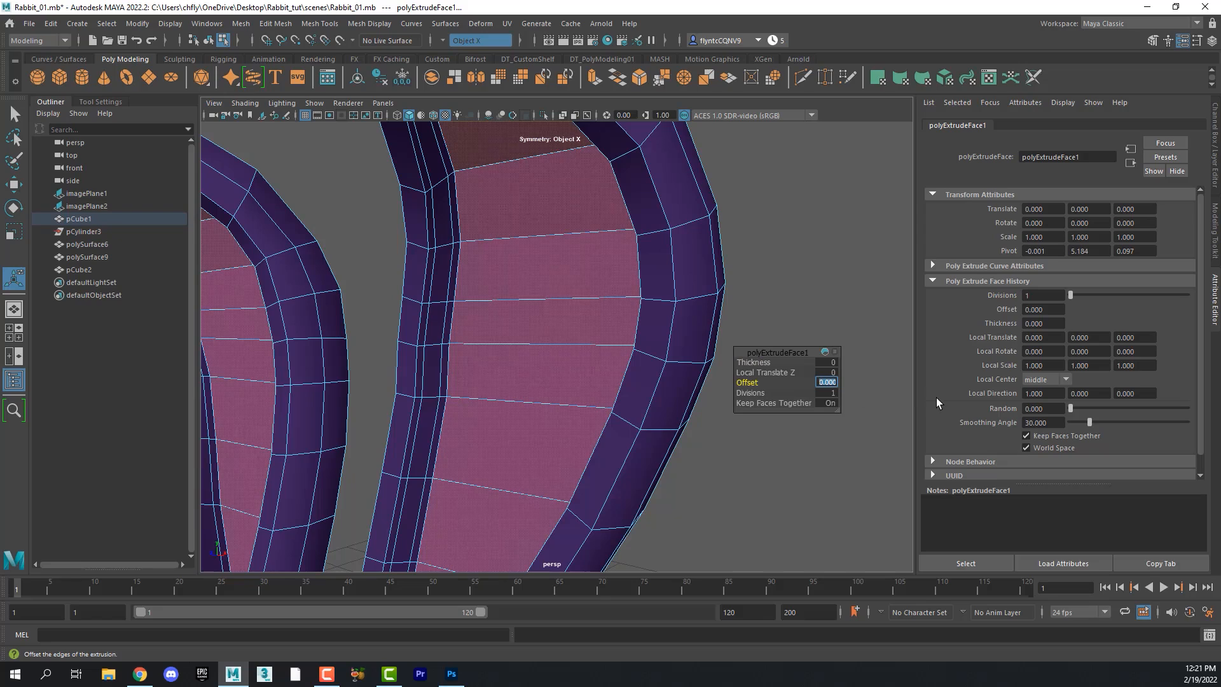
{"action": "type", "text": ".01"}
{"action": "key", "text": "Return"}
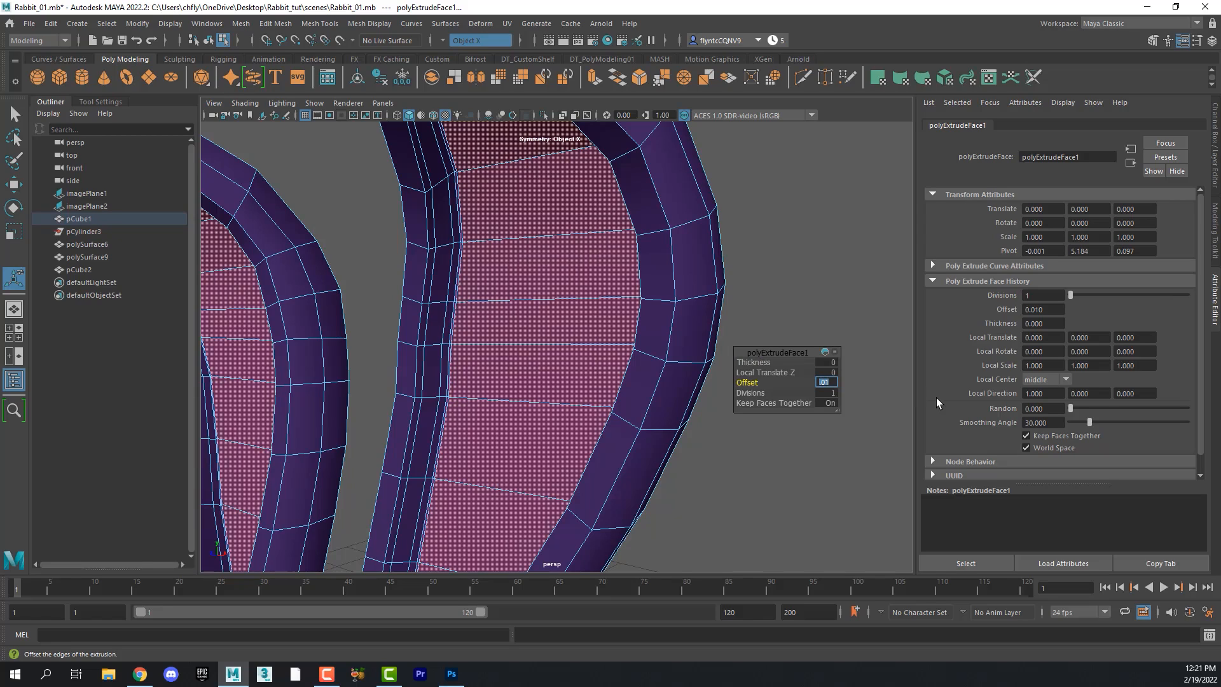
{"action": "type", "text": ".02"}
{"action": "key", "text": "Return"}
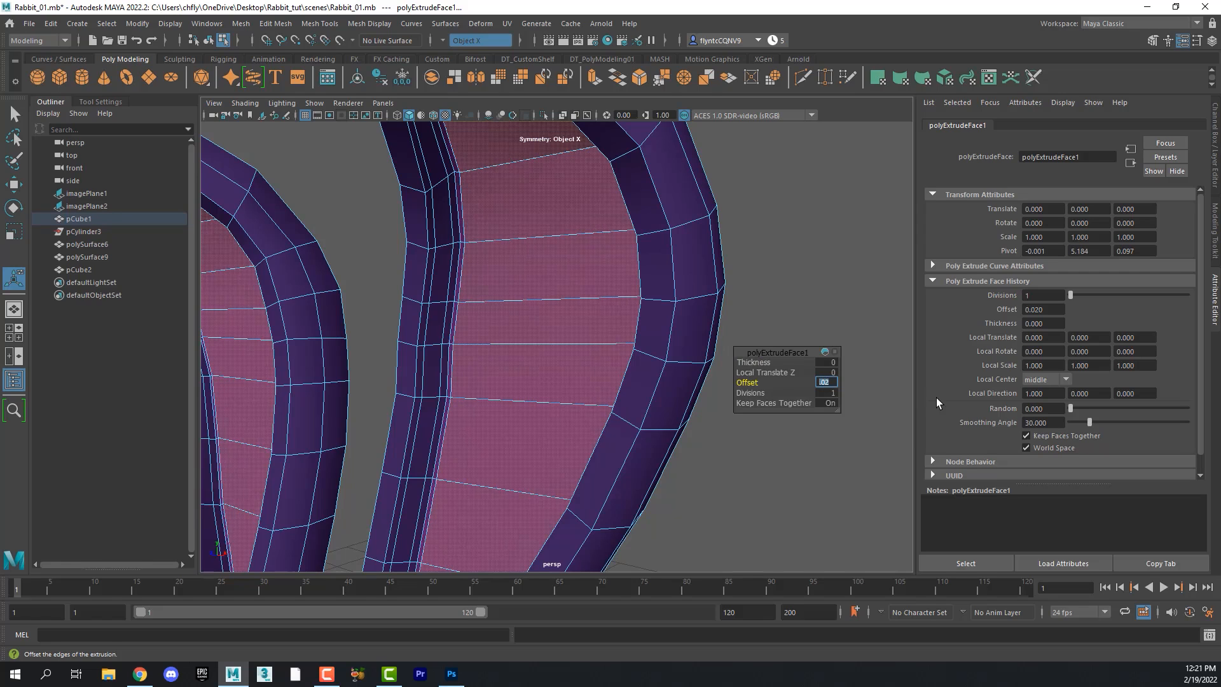
Inspect the extruded borders around the inner ears in smooth preview, ending back in the unsmoothed display.
{"action": "left_click_drag", "start_coordinate": [577, 323], "coordinate": [565, 326], "text": "alt"}
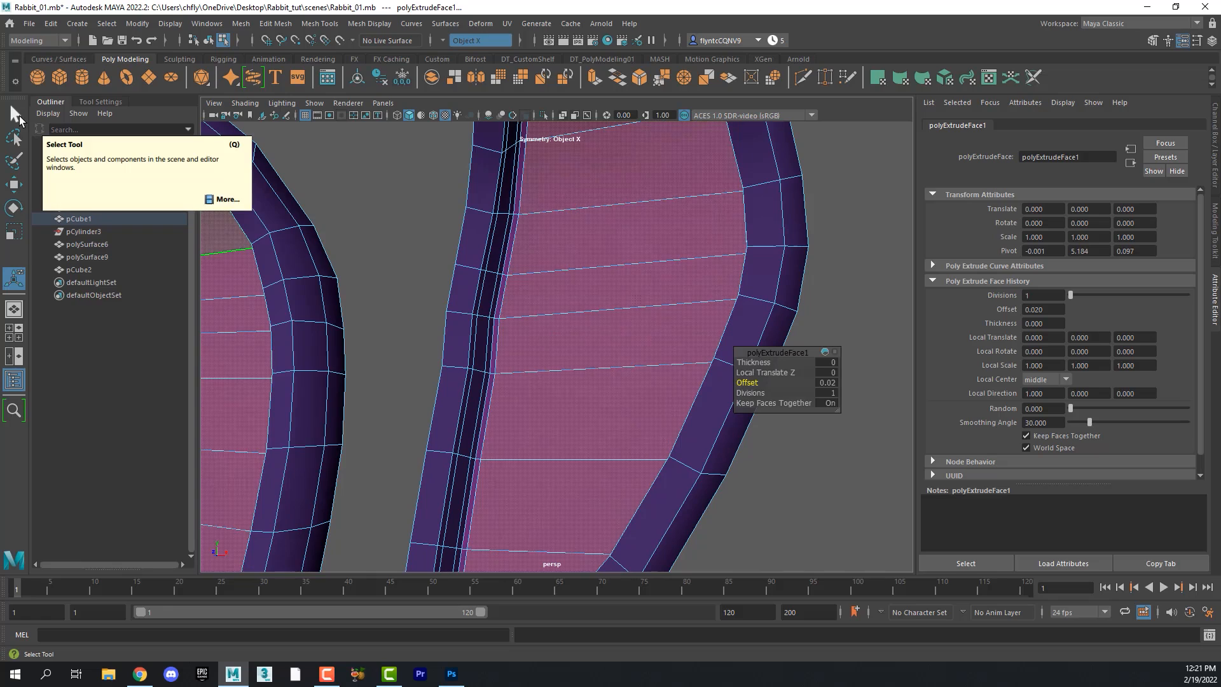
{"action": "left_click", "coordinate": [15, 114]}
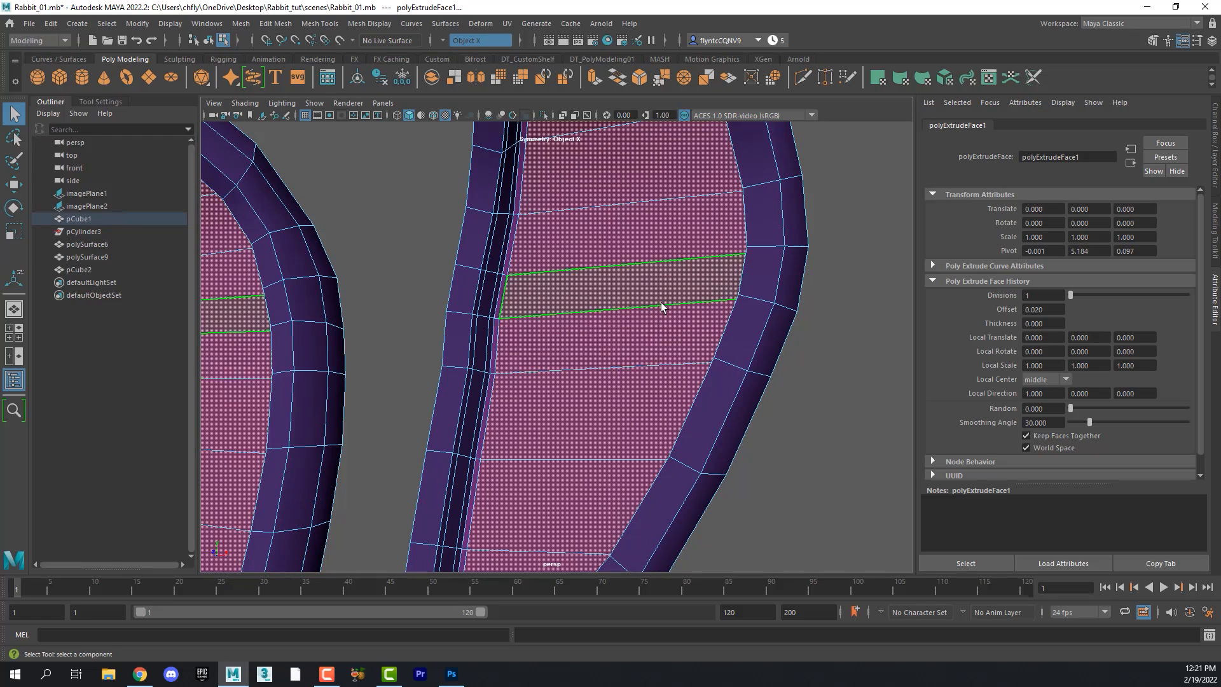
{"action": "key", "text": "3"}
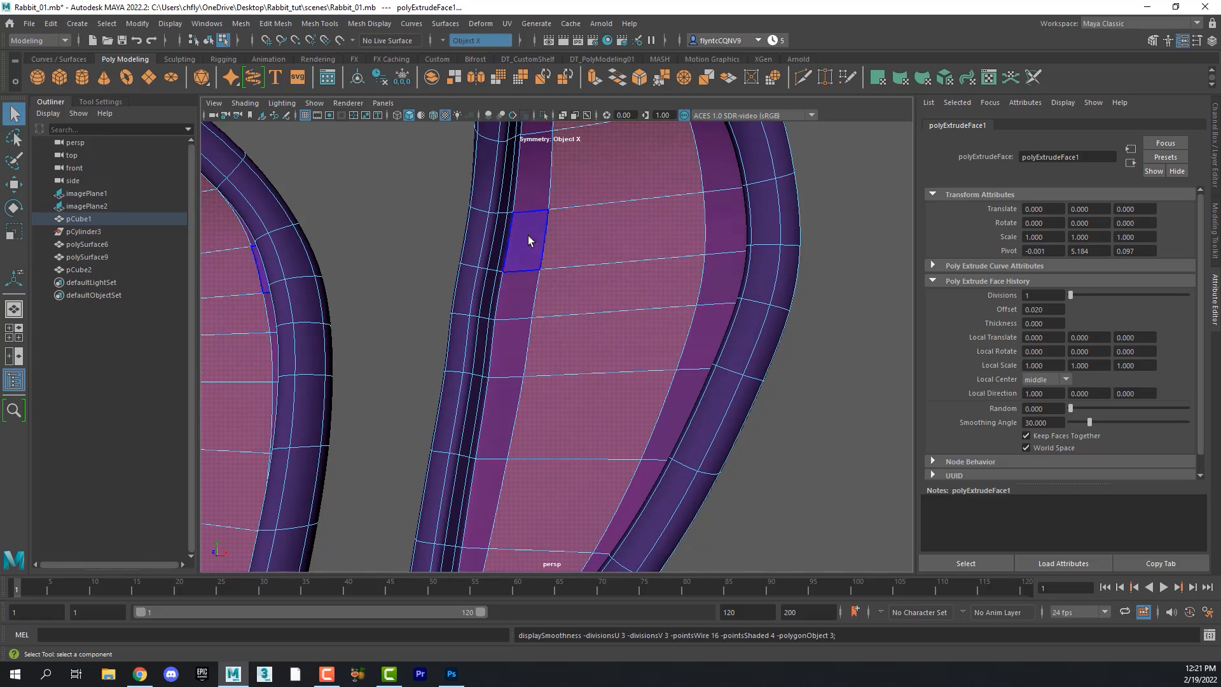
{"action": "left_click_drag", "start_coordinate": [627, 382], "coordinate": [636, 353], "text": "alt"}
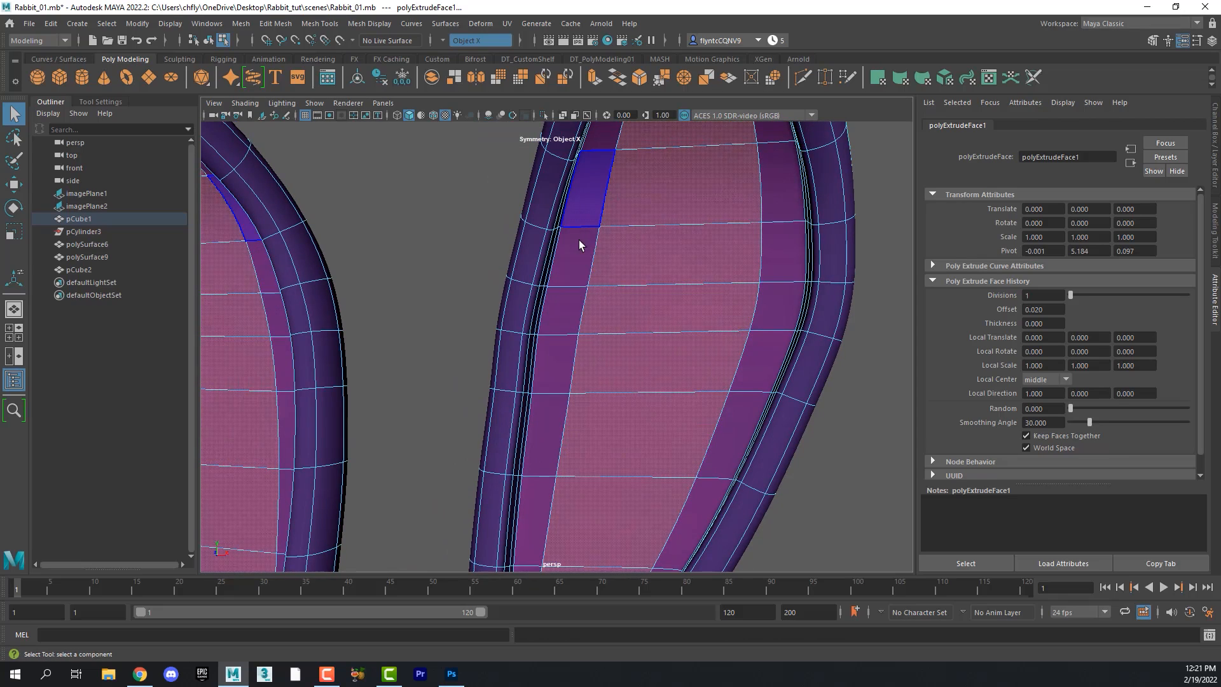
{"action": "left_click_drag", "start_coordinate": [660, 299], "coordinate": [626, 298], "text": "alt"}
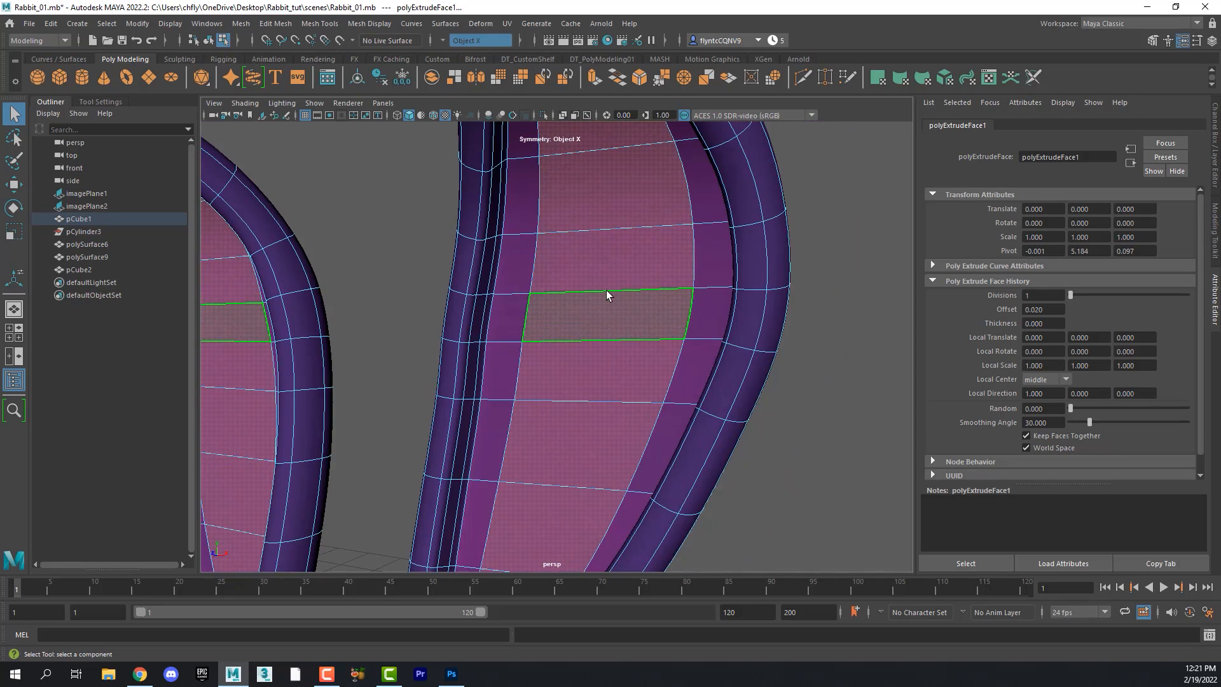
{"action": "key", "text": "1"}
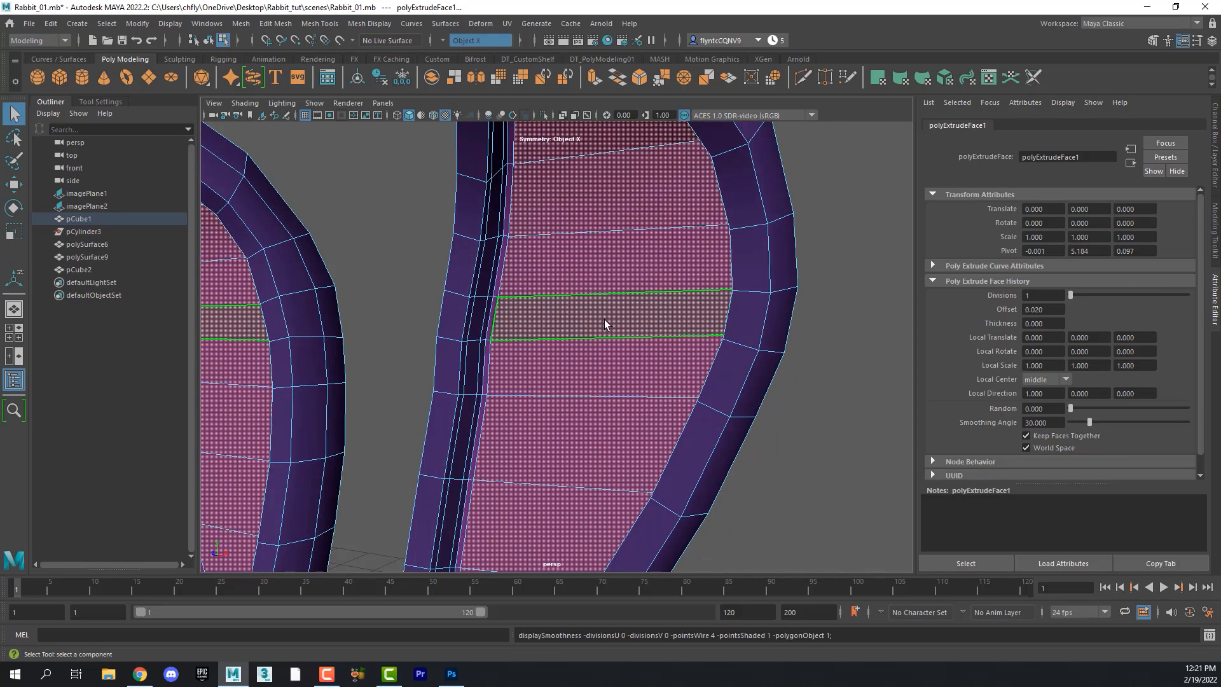
{"action": "left_click_drag", "start_coordinate": [604, 319], "coordinate": [608, 322], "text": "alt"}
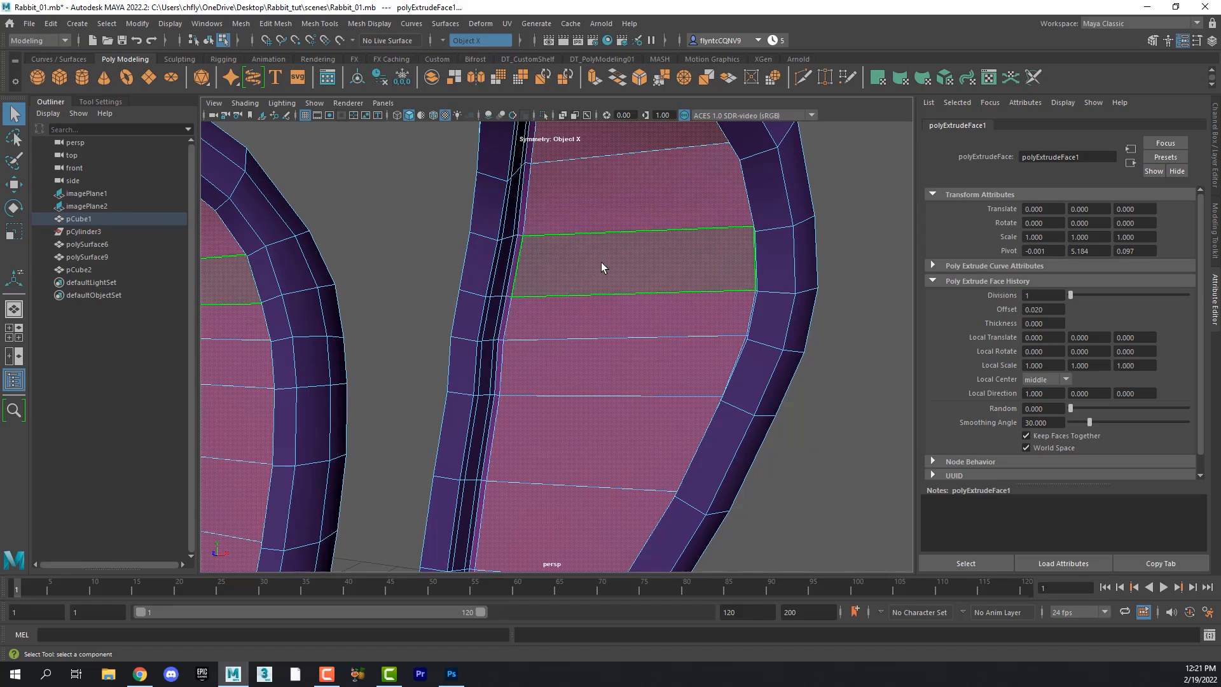
Grow the inner-ear face selection to include the surrounding extruded border faces on both ears.
{"action": "key", "text": "p"}
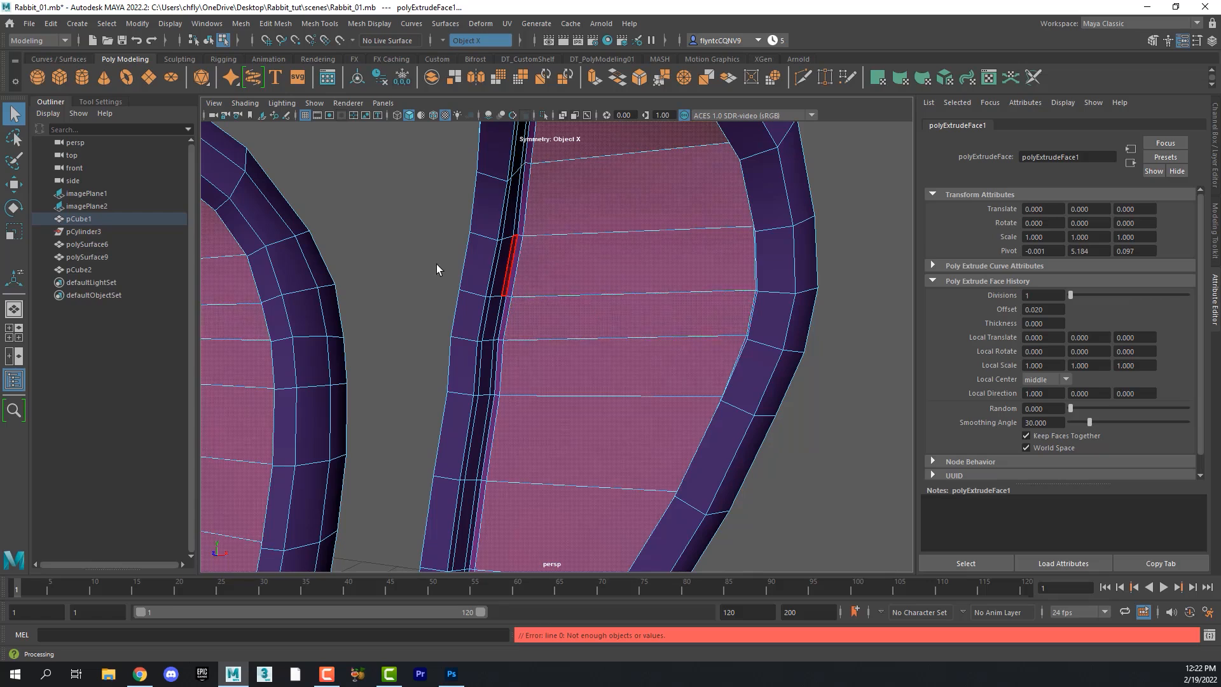
{"action": "left_click", "coordinate": [107, 23]}
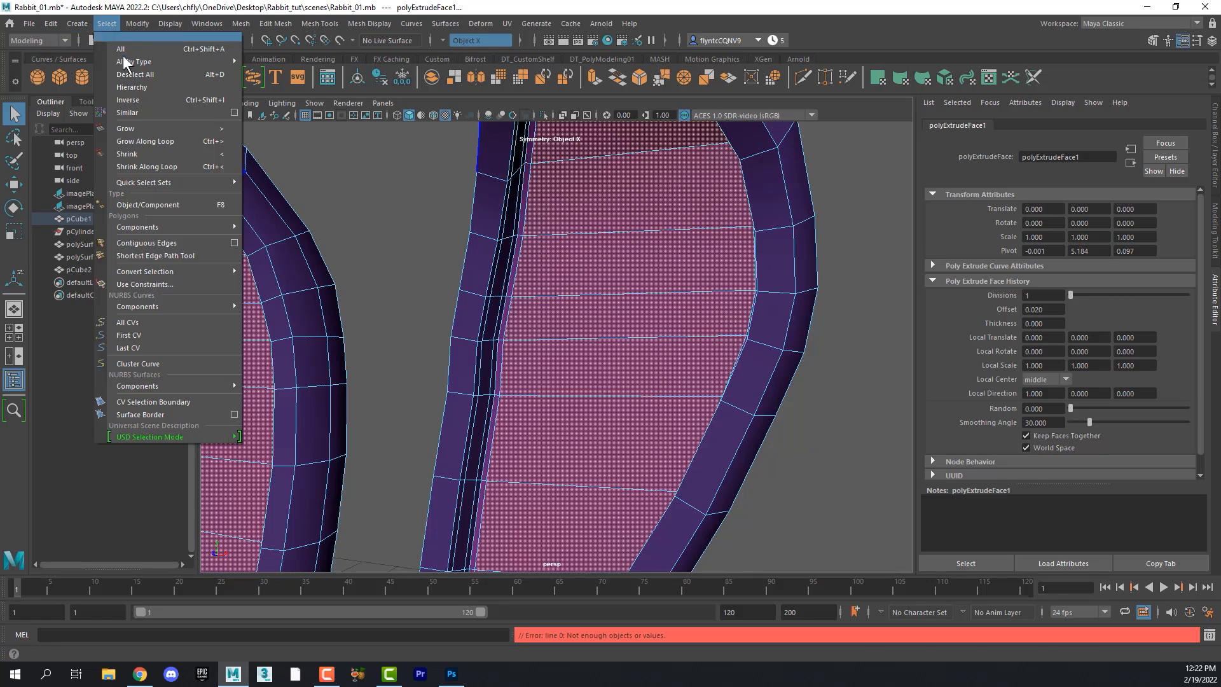
{"action": "left_click", "coordinate": [161, 126]}
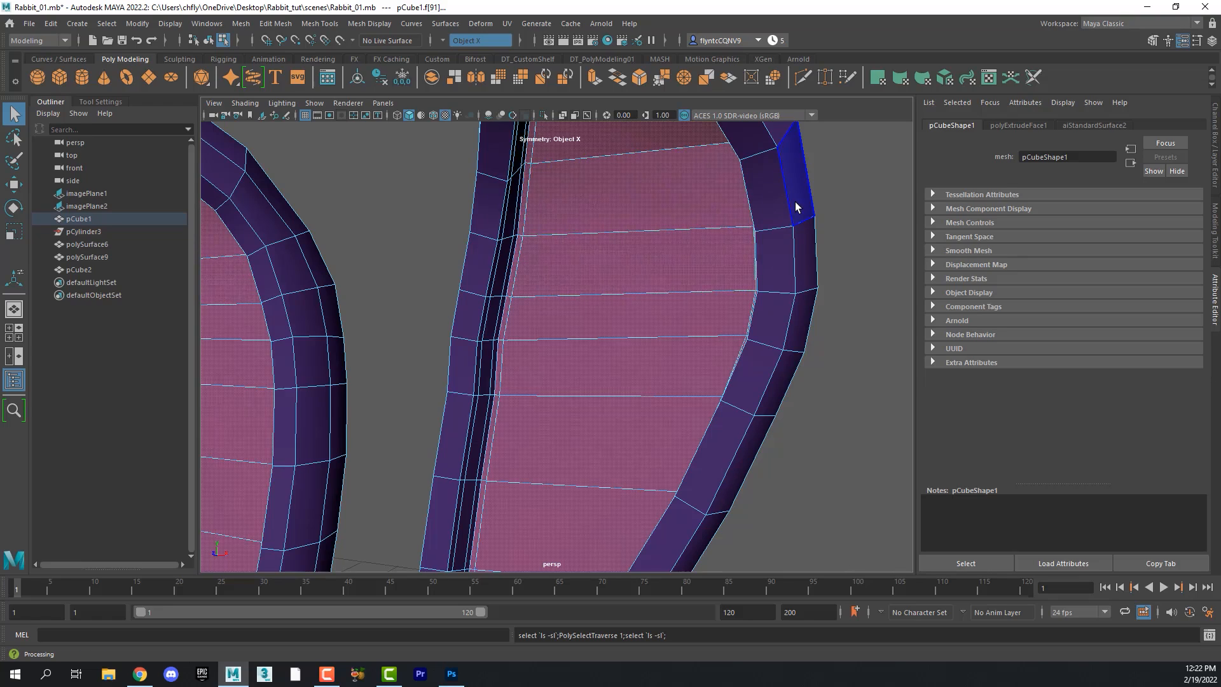
{"action": "left_click", "coordinate": [773, 257]}
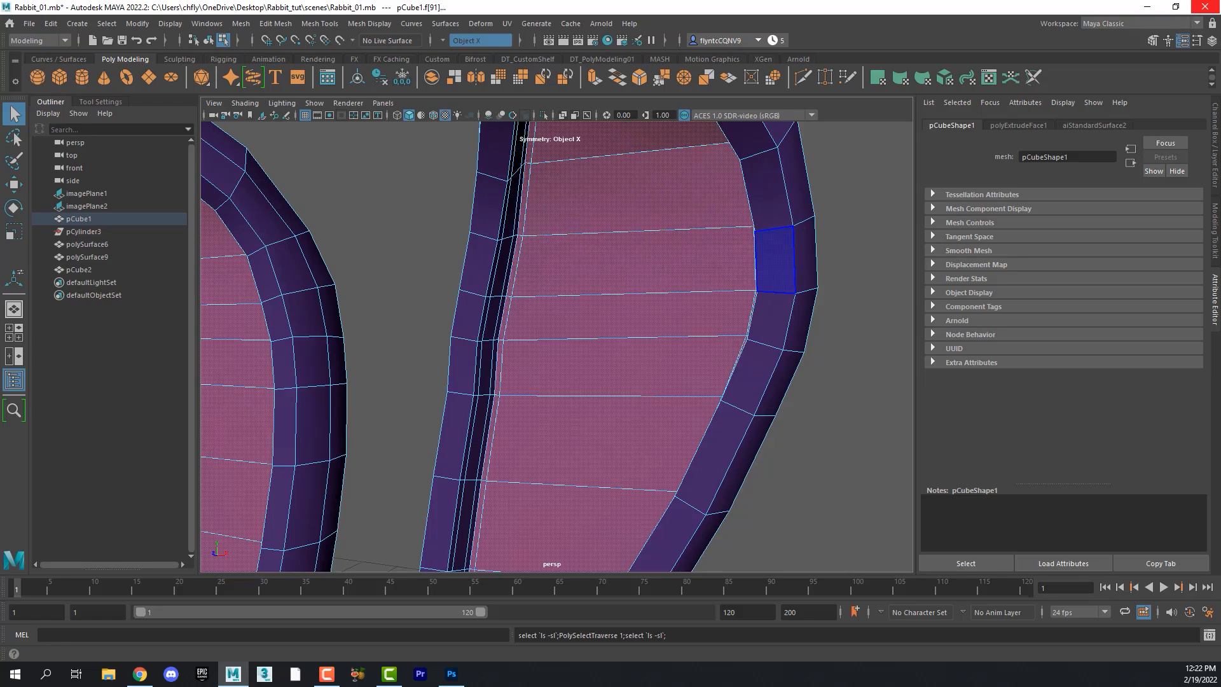
Change to the UV Editing workspace and apply a planar UV projection along the Z axis to the selected ear faces.
{"action": "left_click", "coordinate": [1189, 23]}
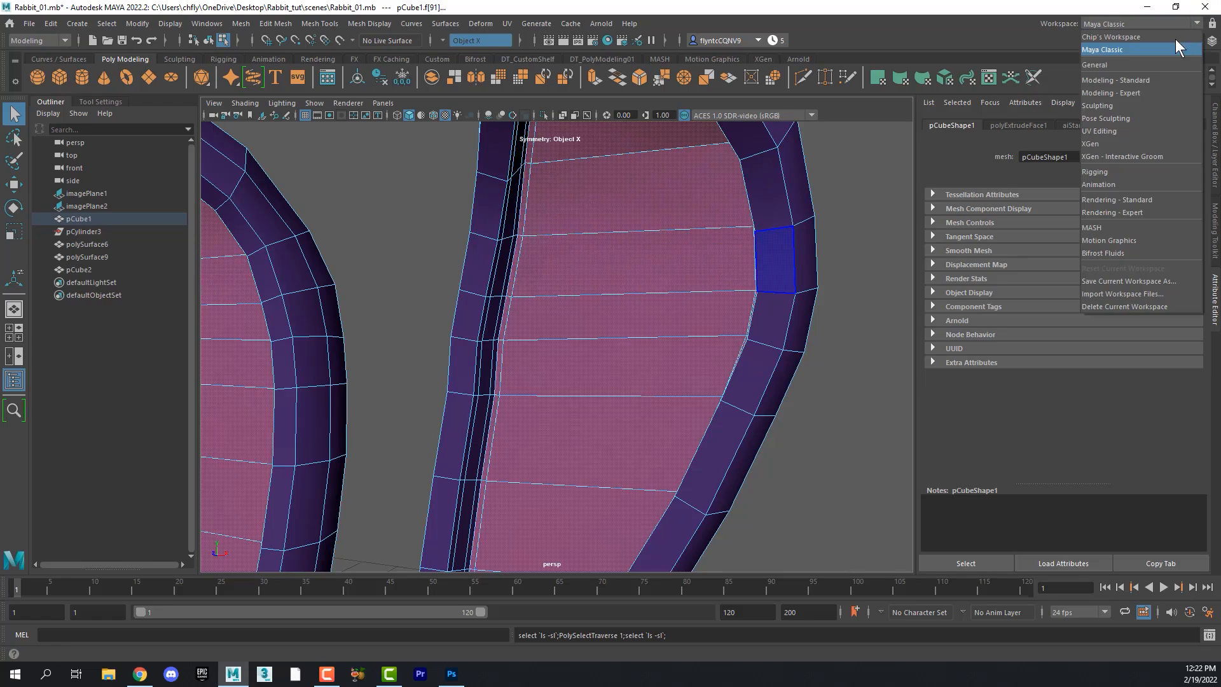
{"action": "left_click", "coordinate": [1141, 133]}
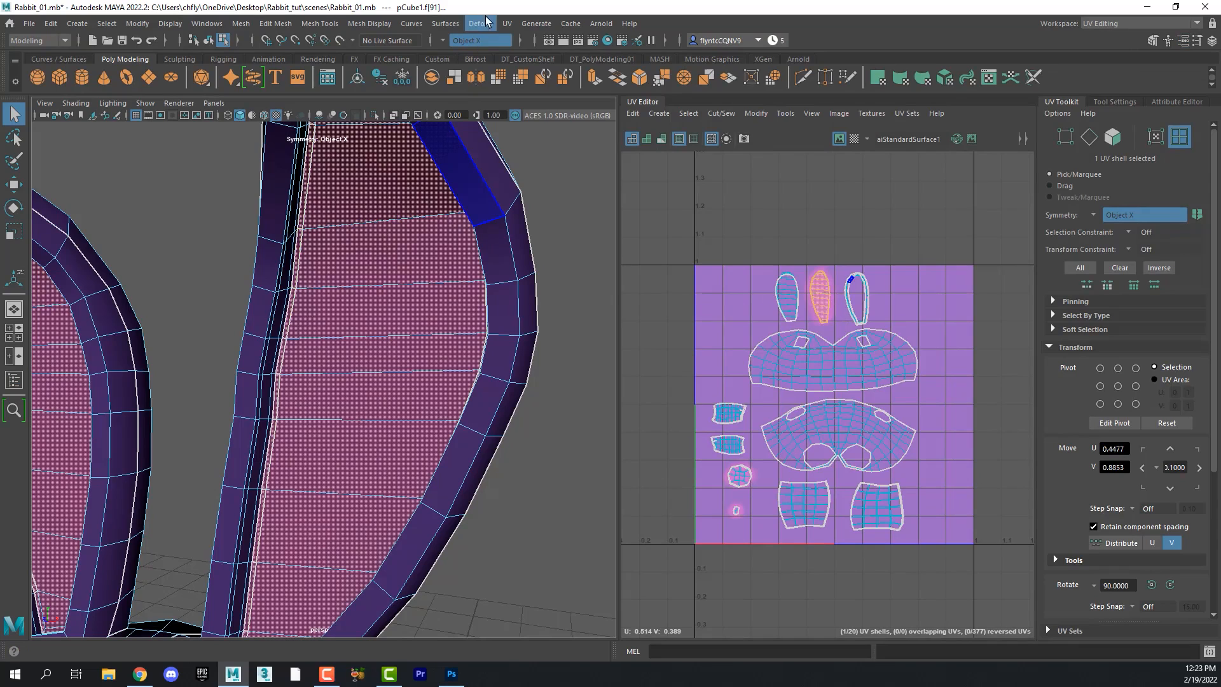
{"action": "left_click", "coordinate": [509, 24]}
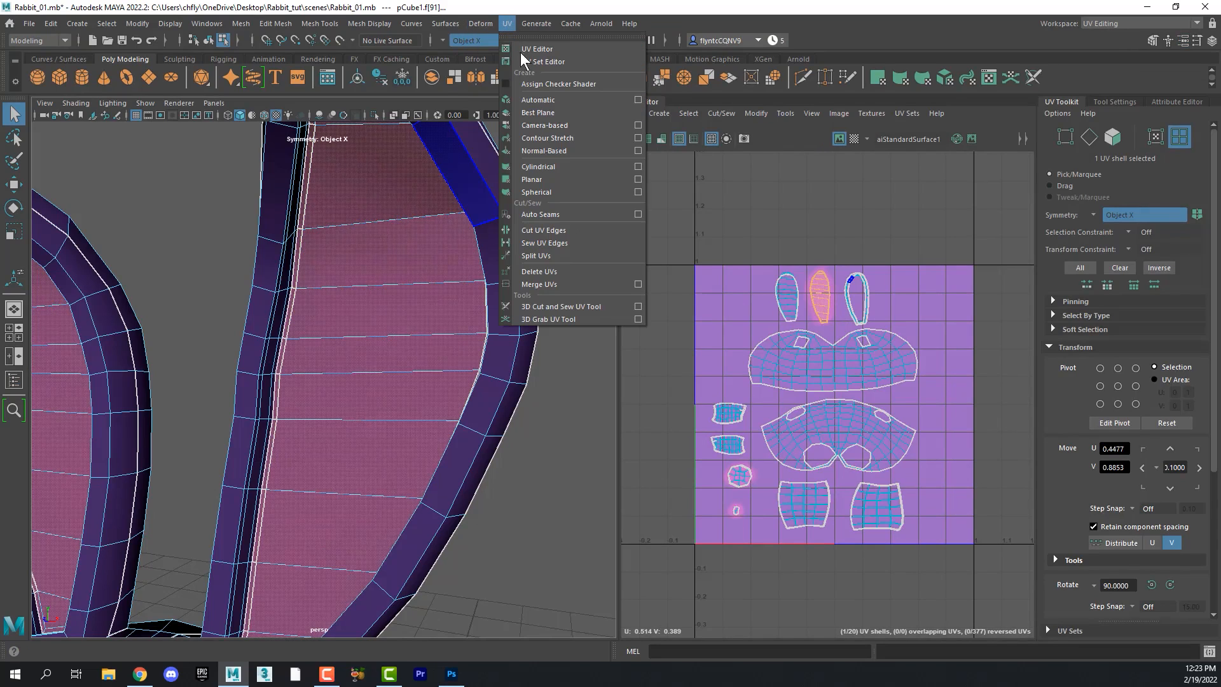
{"action": "left_click", "coordinate": [638, 179]}
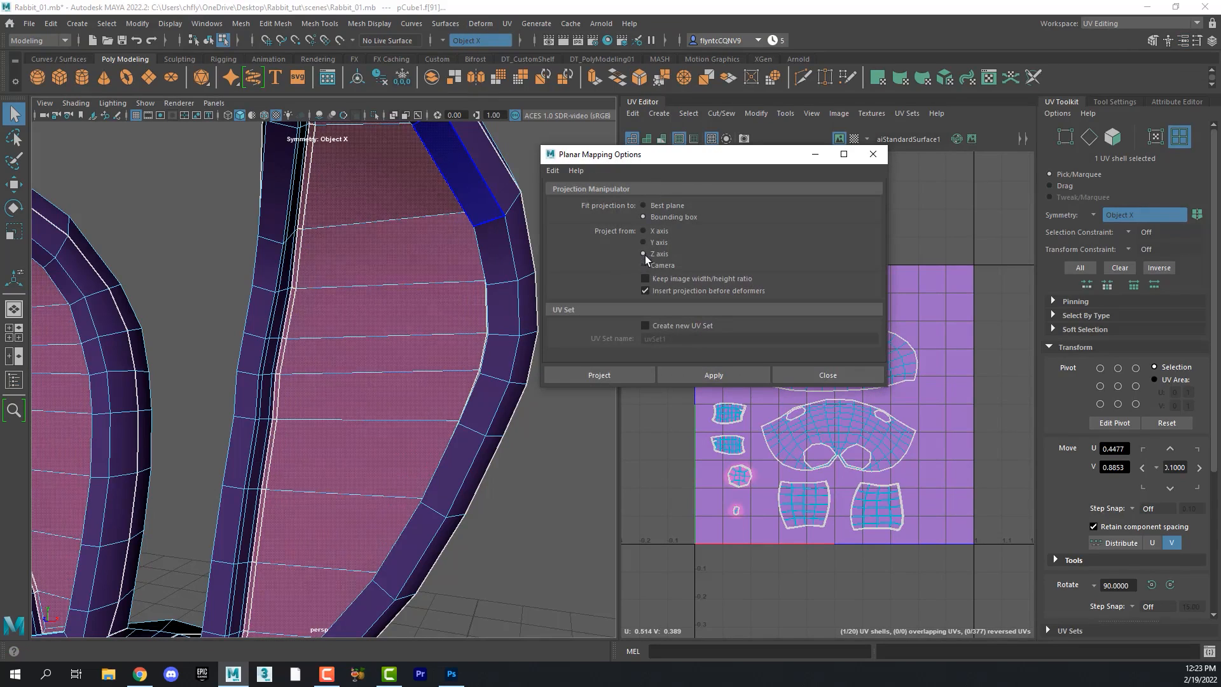
{"action": "left_click", "coordinate": [626, 374]}
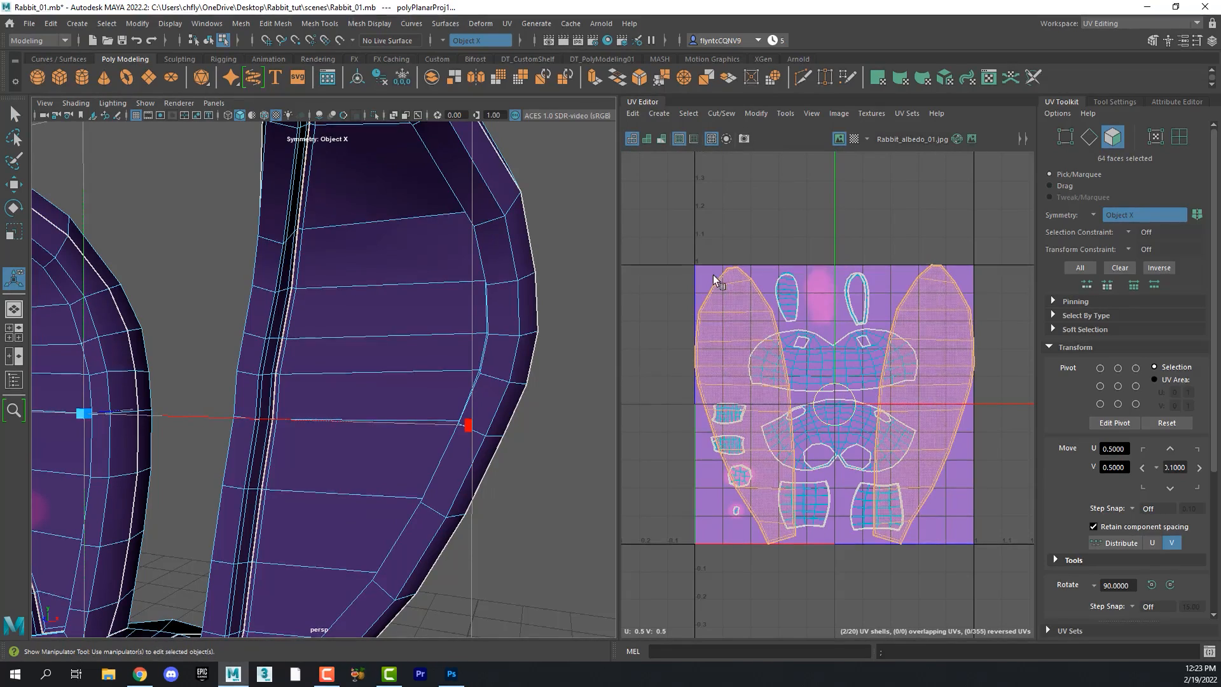
Scale the two projected inner-ear UV shells to about a third and move them above the texture tile.
{"action": "left_click", "coordinate": [14, 230]}
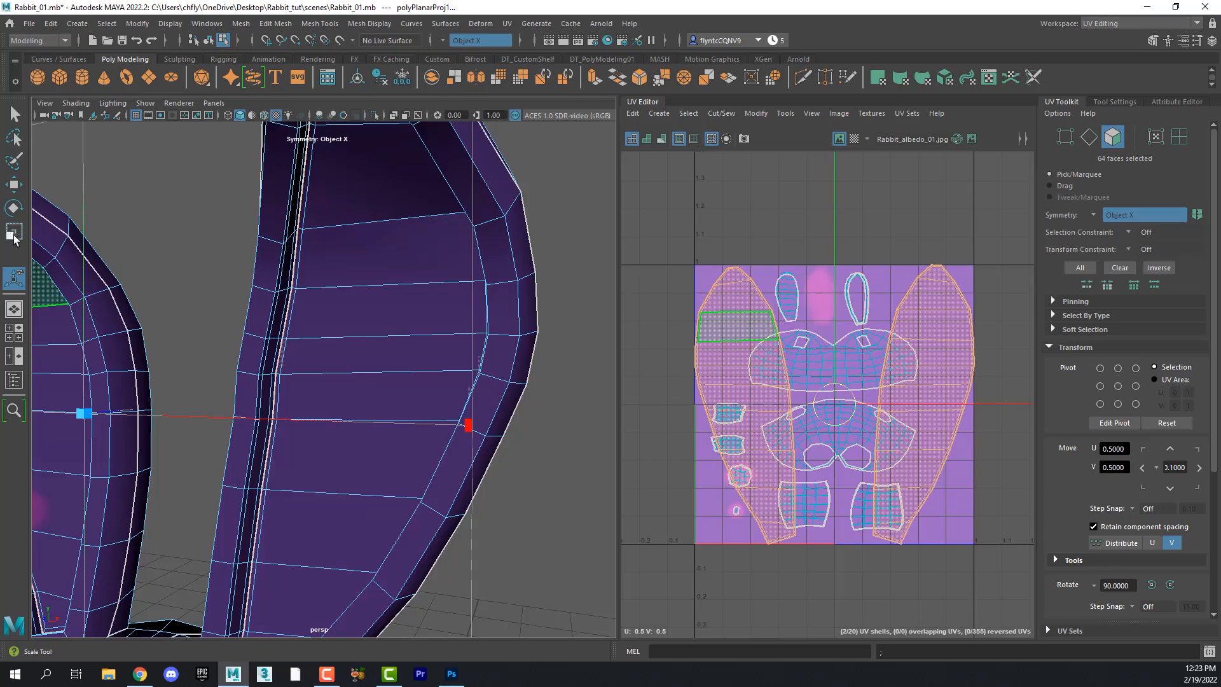
{"action": "left_click_drag", "start_coordinate": [834, 406], "coordinate": [807, 407]}
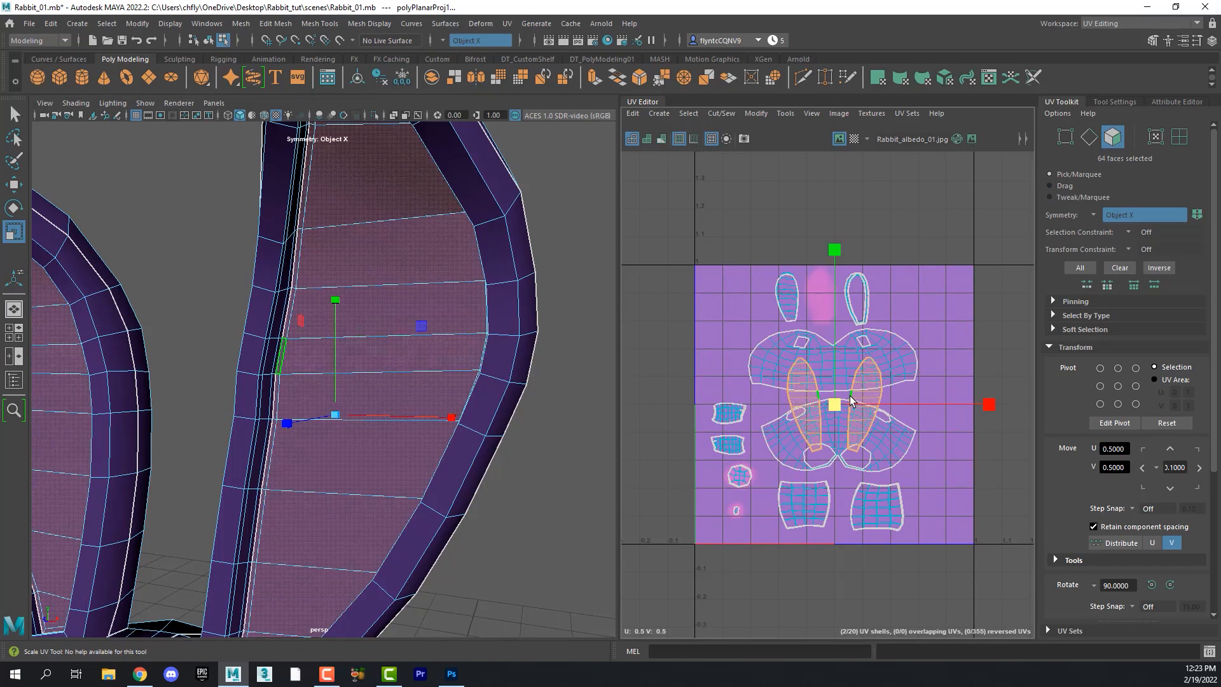
{"action": "key", "text": "w"}
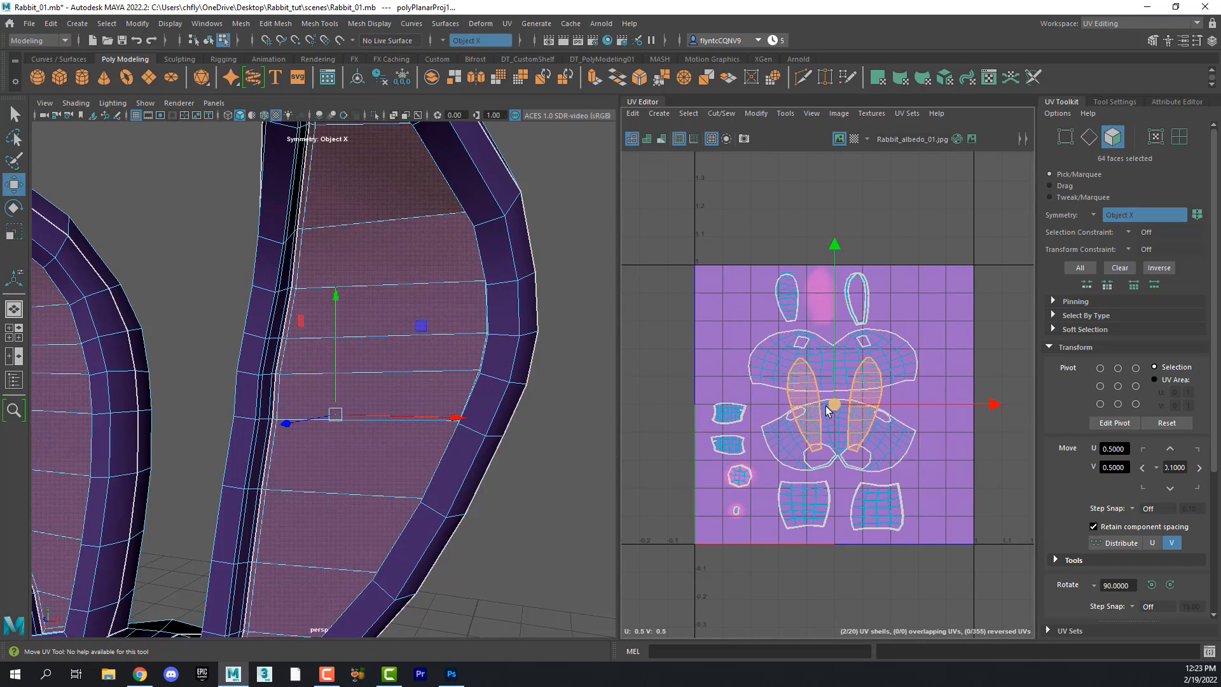
{"action": "left_click_drag", "start_coordinate": [834, 407], "coordinate": [821, 210]}
{"action": "left_click", "coordinate": [907, 234]}
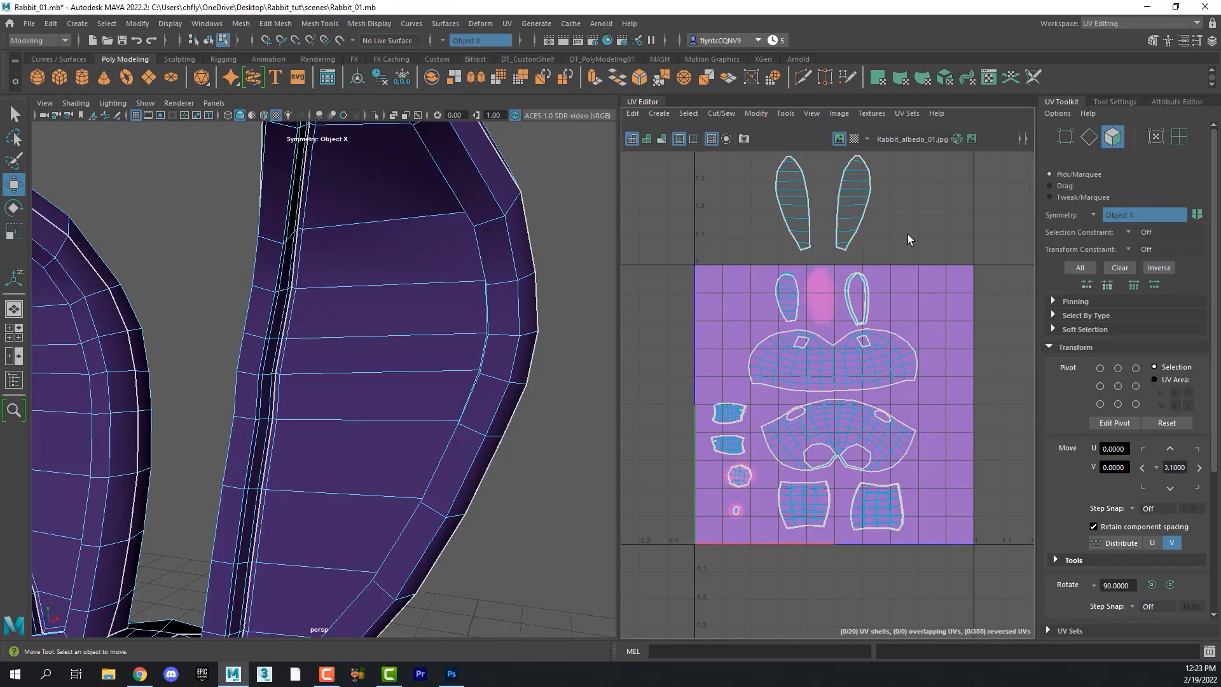
Turn symmetry off and select only the right-hand inner-ear UV shell above the texture tile.
{"action": "left_click_drag", "start_coordinate": [907, 234], "coordinate": [820, 153]}
{"action": "left_click", "coordinate": [913, 249]}
{"action": "left_click", "coordinate": [450, 41]}
{"action": "left_click", "coordinate": [469, 50]}
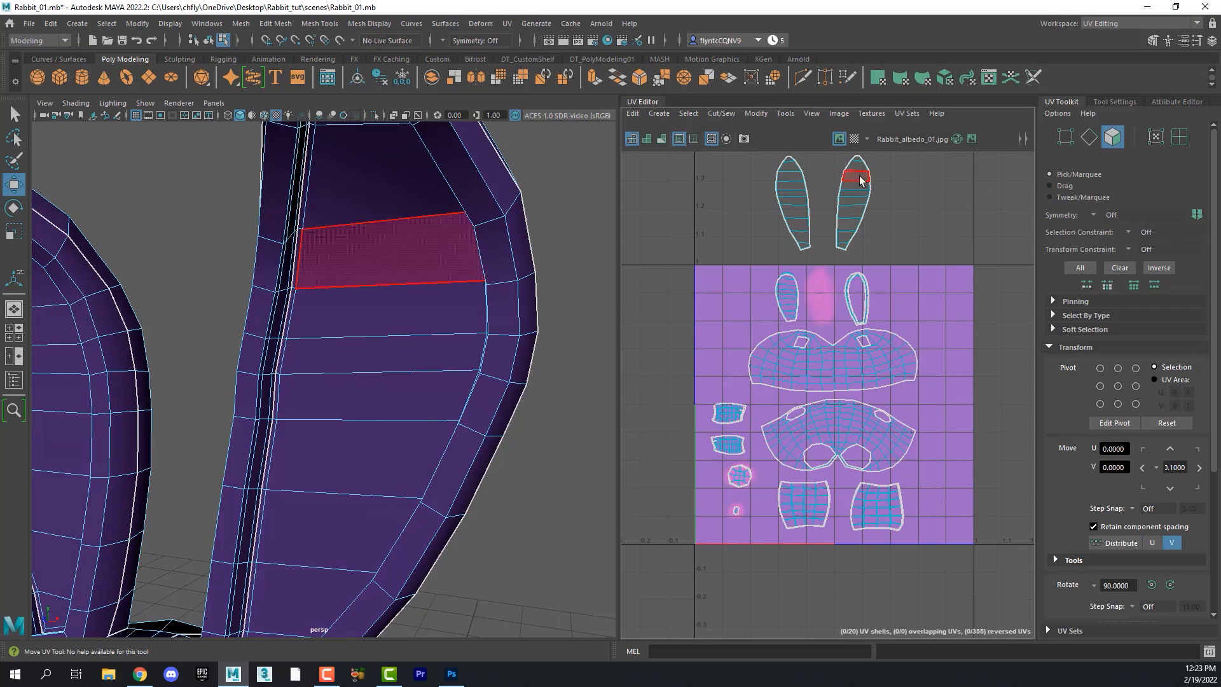
{"action": "left_click_drag", "start_coordinate": [829, 184], "coordinate": [830, 146]}
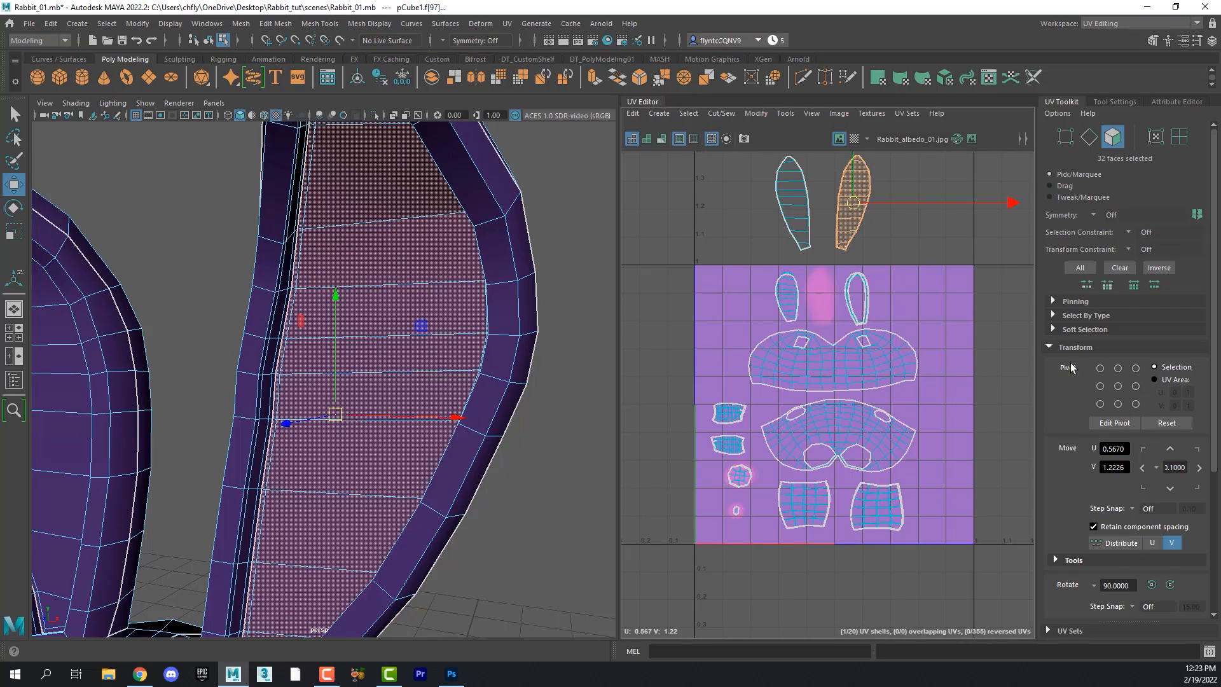
Flip the selected ear shell in U and stack it exactly over the other inner-ear shell.
{"action": "scroll", "coordinate": [1096, 425], "scroll_direction": "down", "scroll_amount": 3}
{"action": "scroll", "coordinate": [1096, 427], "scroll_direction": "down", "scroll_amount": 2}
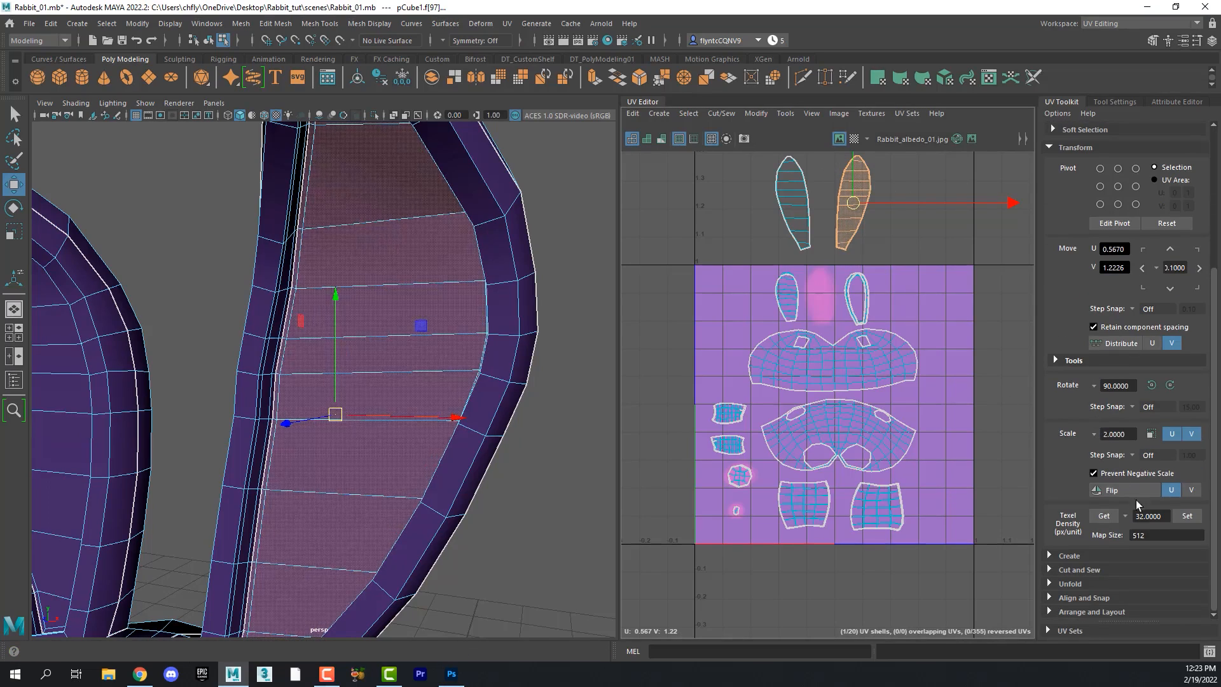
{"action": "left_click", "coordinate": [1118, 489]}
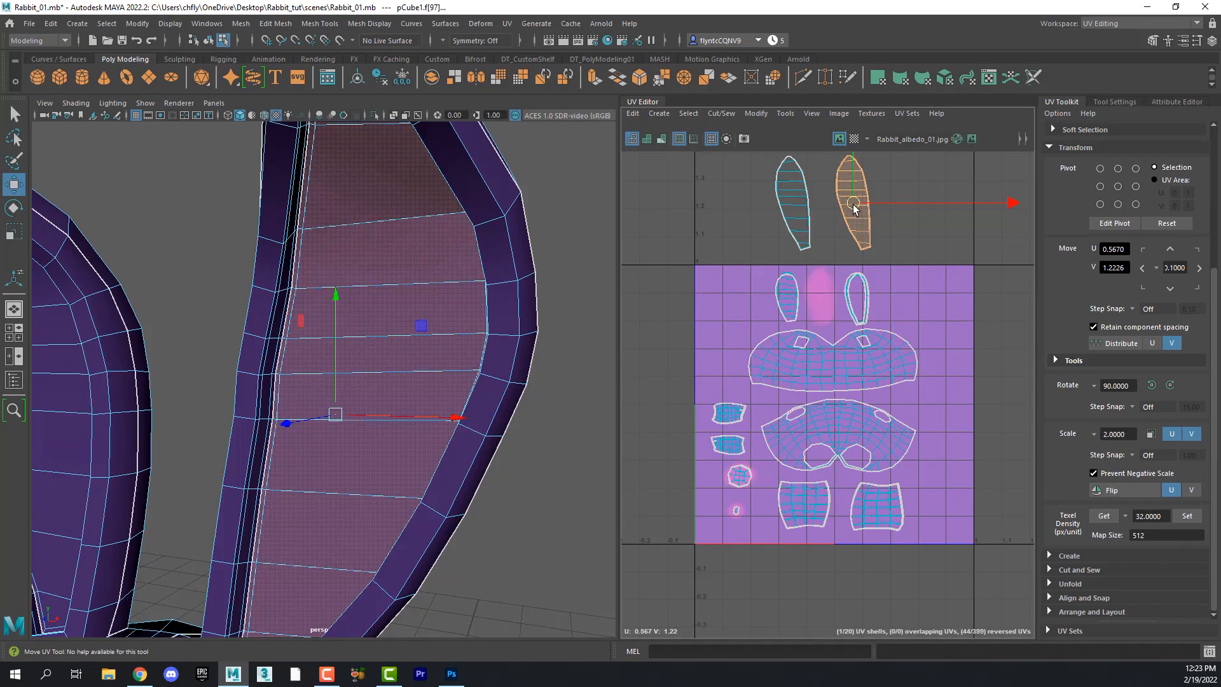
{"action": "left_click_drag", "start_coordinate": [853, 203], "coordinate": [794, 208]}
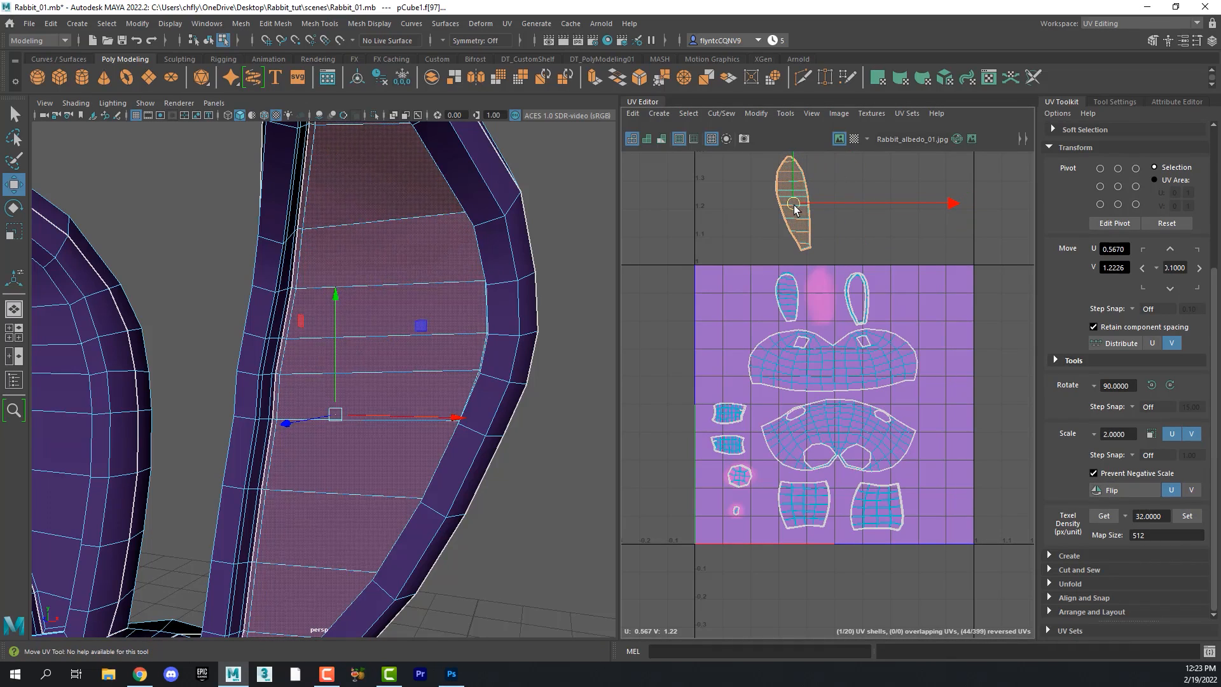
Select both stacked inner-ear shells and scale them down to about two thirds of their size.
{"action": "left_click_drag", "start_coordinate": [743, 168], "coordinate": [903, 248]}
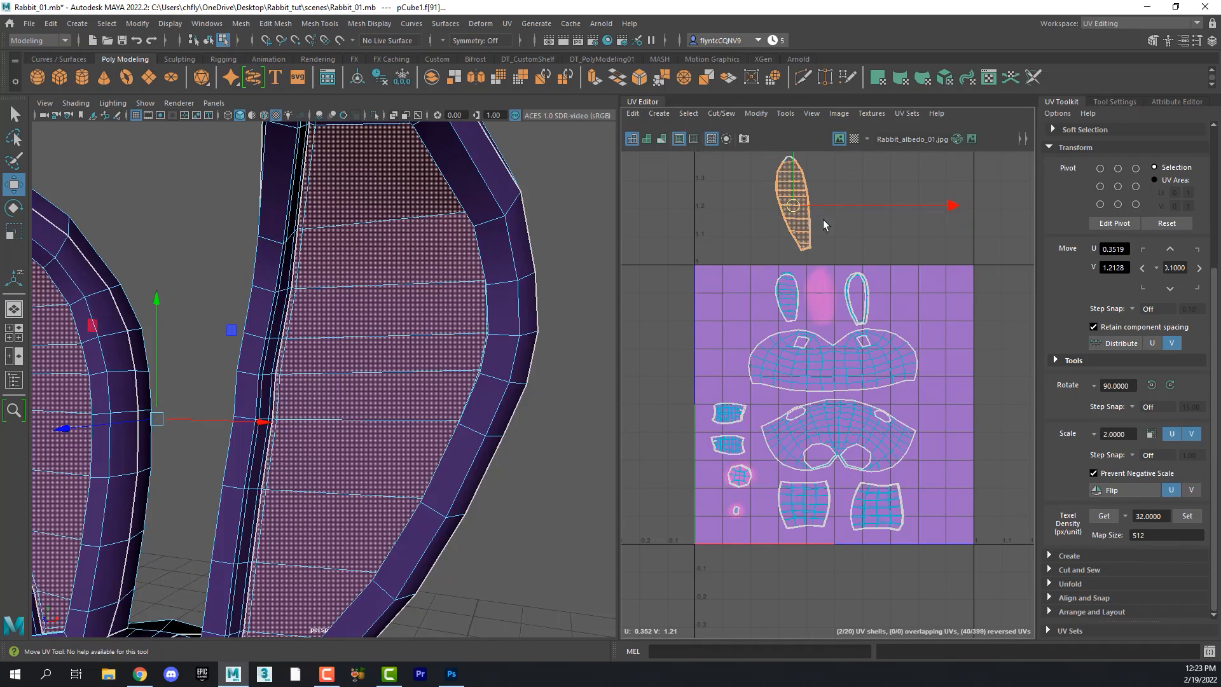
{"action": "middle_click_drag", "start_coordinate": [839, 214], "coordinate": [838, 238], "text": "alt"}
{"action": "left_click_drag", "start_coordinate": [716, 161], "coordinate": [849, 273]}
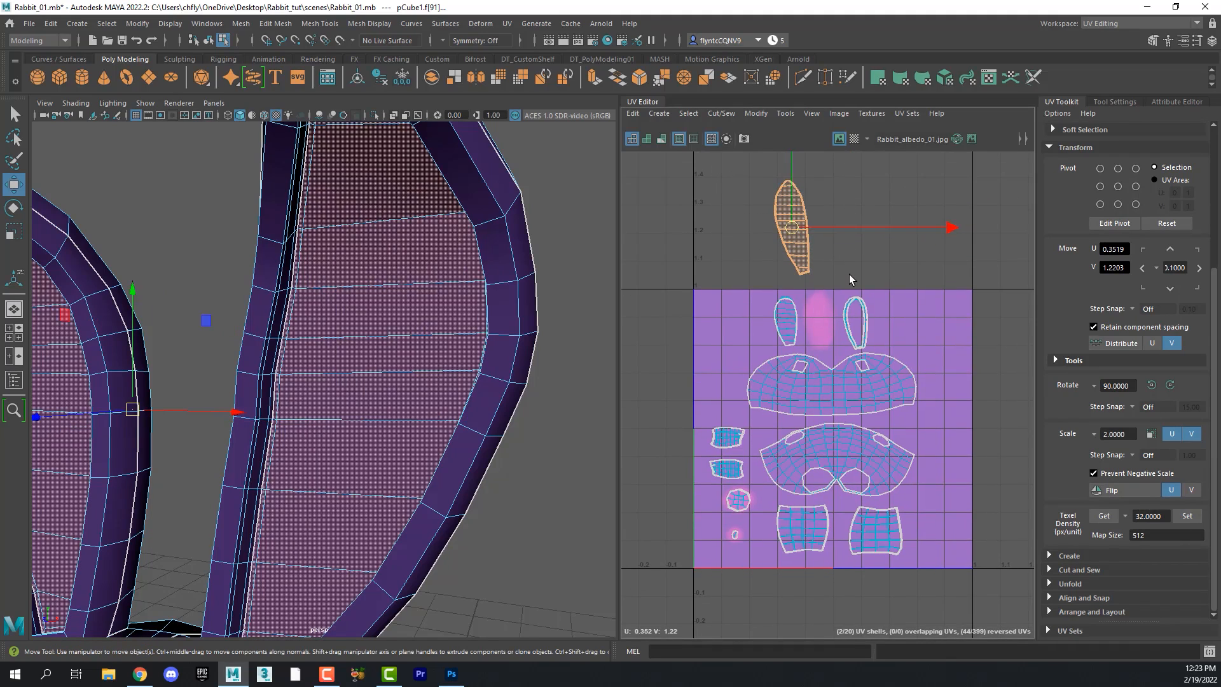
{"action": "key", "text": "r"}
{"action": "left_click_drag", "start_coordinate": [795, 231], "coordinate": [746, 284]}
{"action": "left_click", "coordinate": [14, 185]}
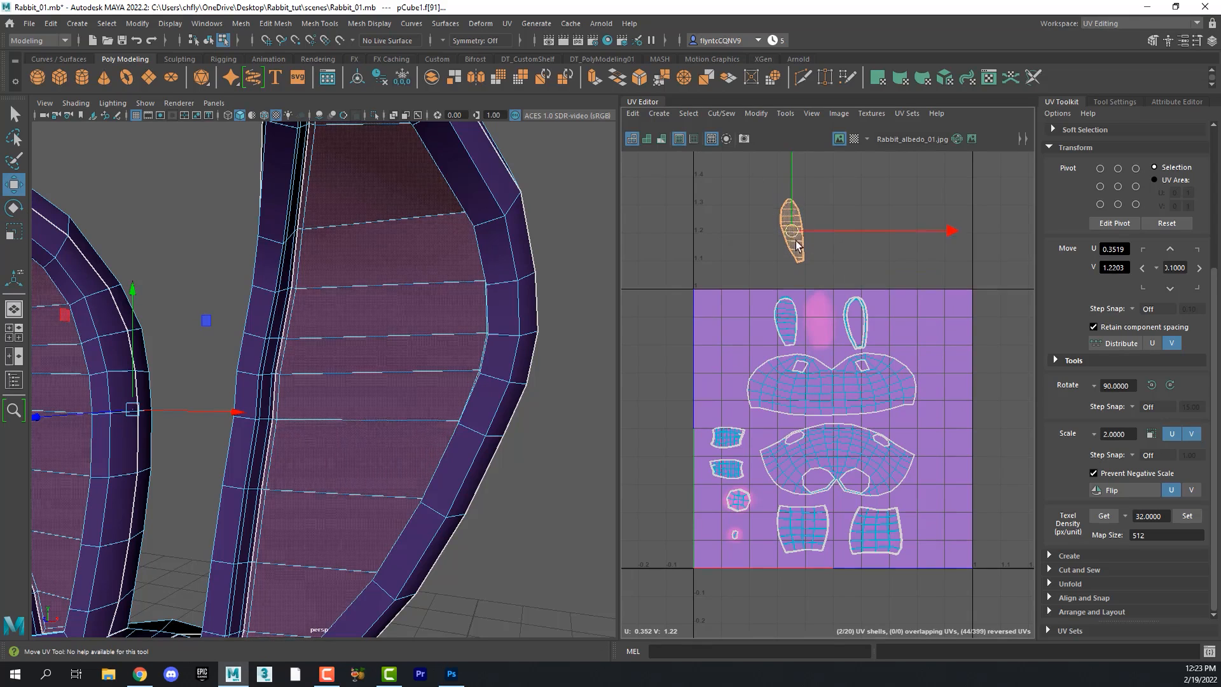
Move the two stacked inner-ear UV shells onto the pink patch, to about U 0.45, V 0.89, and check the placement against the texture.
{"action": "left_click_drag", "start_coordinate": [795, 230], "coordinate": [823, 319]}
{"action": "scroll", "coordinate": [839, 311], "scroll_direction": "up", "scroll_amount": 5}
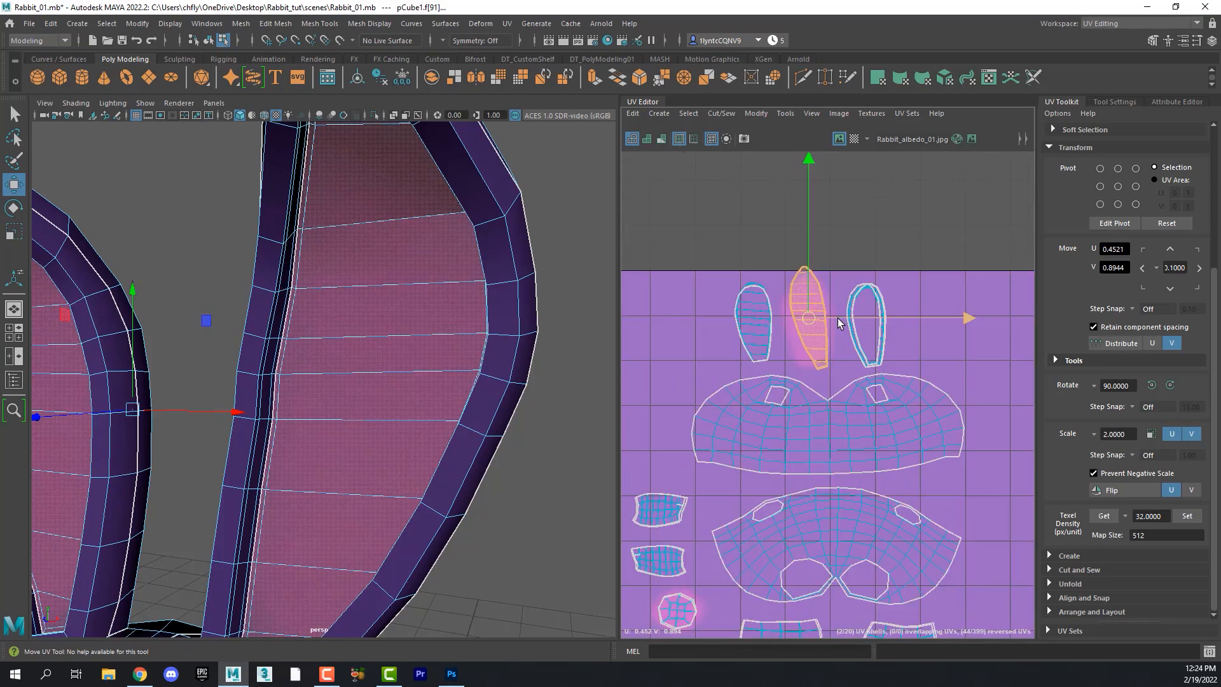
{"action": "left_click", "coordinate": [839, 138]}
{"action": "left_click", "coordinate": [839, 139]}
{"action": "left_click", "coordinate": [840, 139]}
{"action": "left_click", "coordinate": [839, 139]}
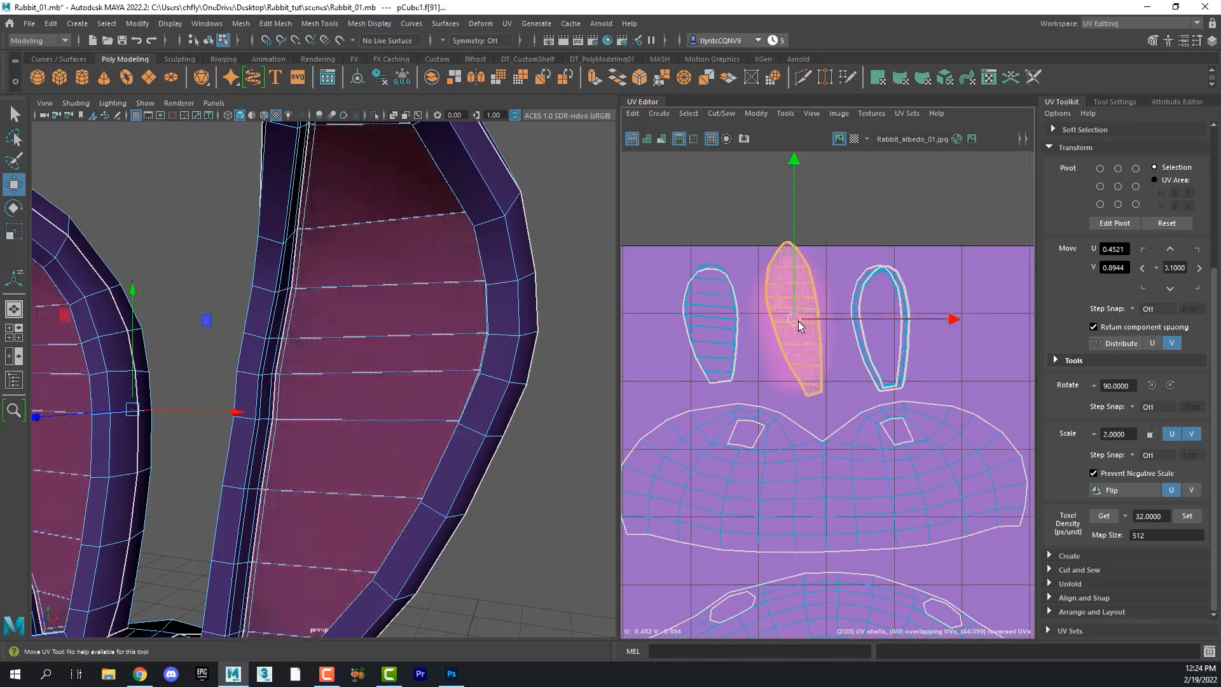
Nudge the stacked inner-ear shells towards the centre of the pink patch and scale them down to about 80% so they fit inside it.
{"action": "left_click_drag", "start_coordinate": [798, 322], "coordinate": [796, 323]}
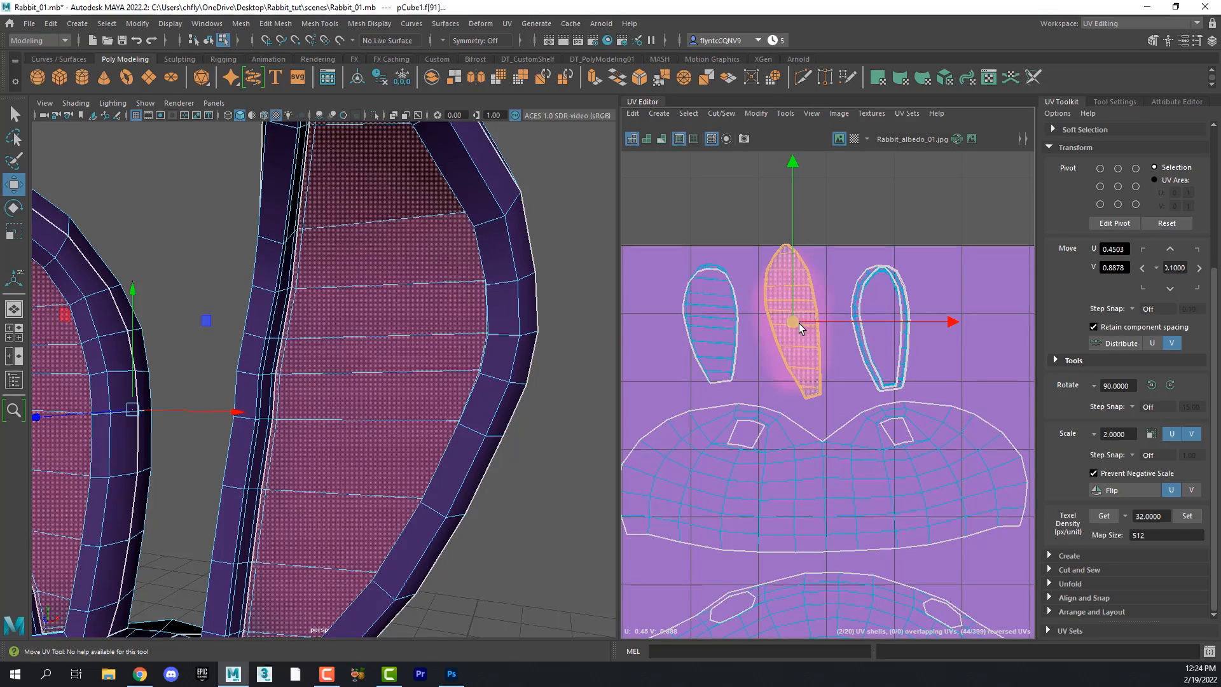
{"action": "key", "text": "r"}
{"action": "left_click_drag", "start_coordinate": [792, 322], "coordinate": [762, 357]}
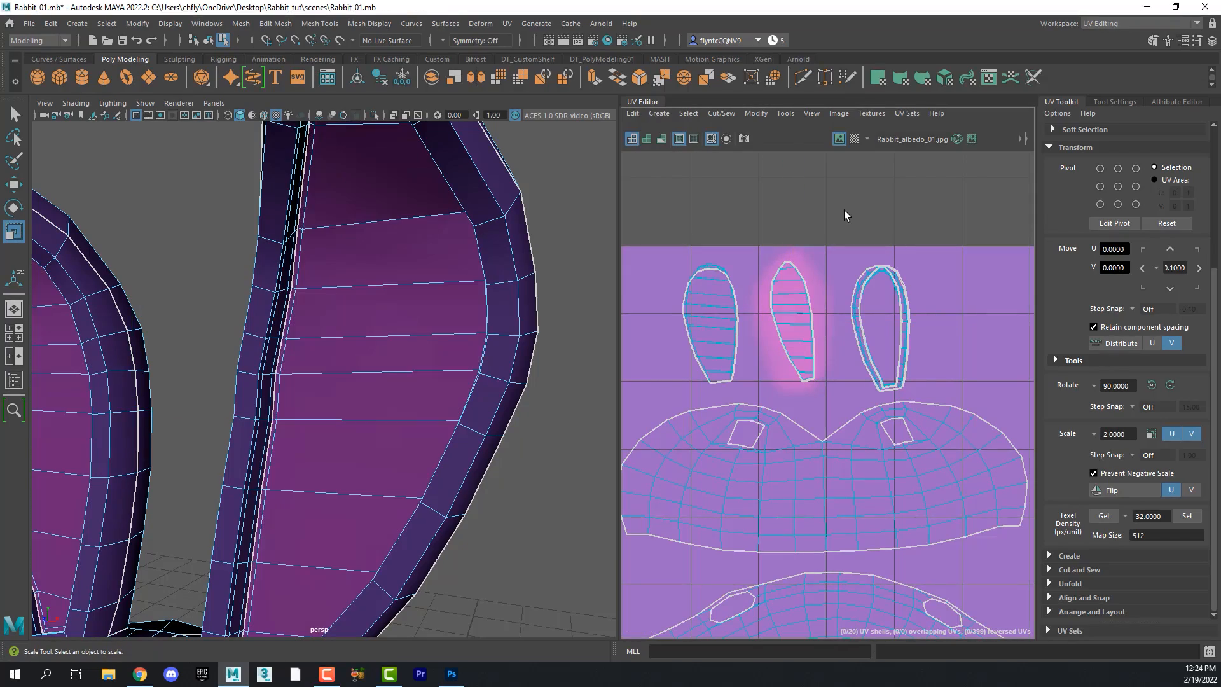
Examine the pink inner-ear texture on both ears and the rest of the rabbit's body from several angles.
{"action": "left_click", "coordinate": [384, 413]}
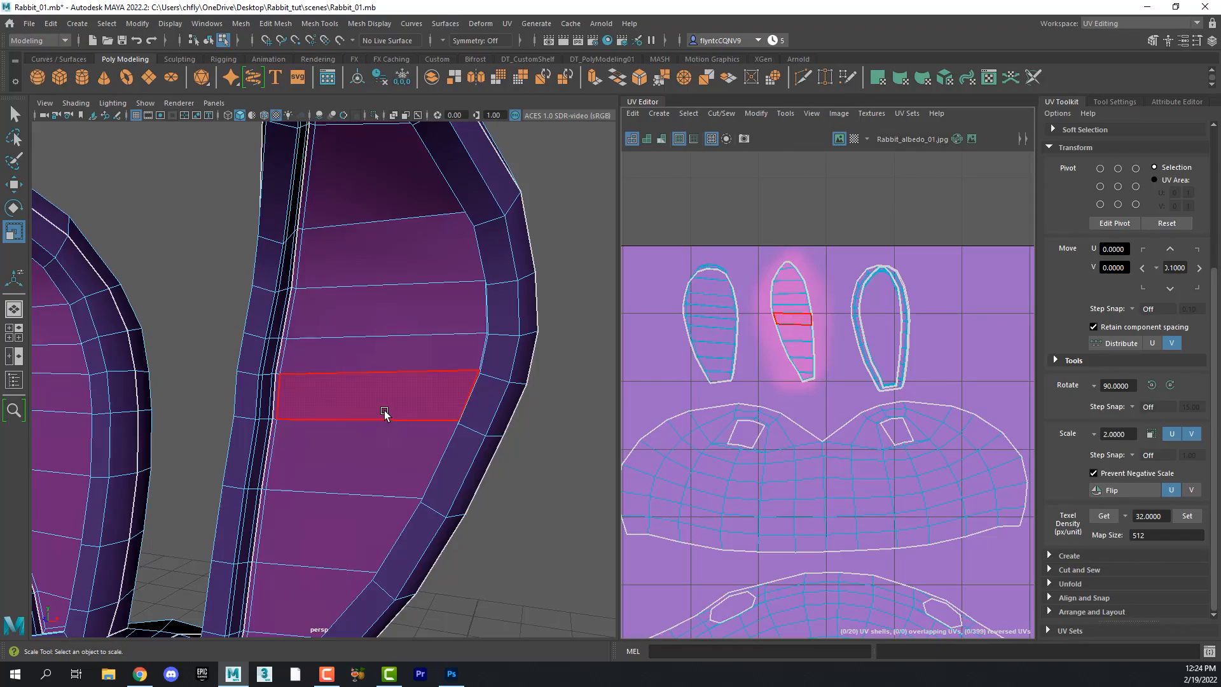
{"action": "left_click", "coordinate": [398, 436]}
{"action": "mouse_move", "coordinate": [398, 436]}
{"action": "left_mouse_down", "text": "alt"}
{"action": "mouse_move", "coordinate": [471, 407]}
{"action": "mouse_move", "coordinate": [476, 422]}
{"action": "mouse_move", "coordinate": [390, 452]}
{"action": "mouse_move", "coordinate": [376, 444]}
{"action": "left_mouse_up", "text": "alt"}
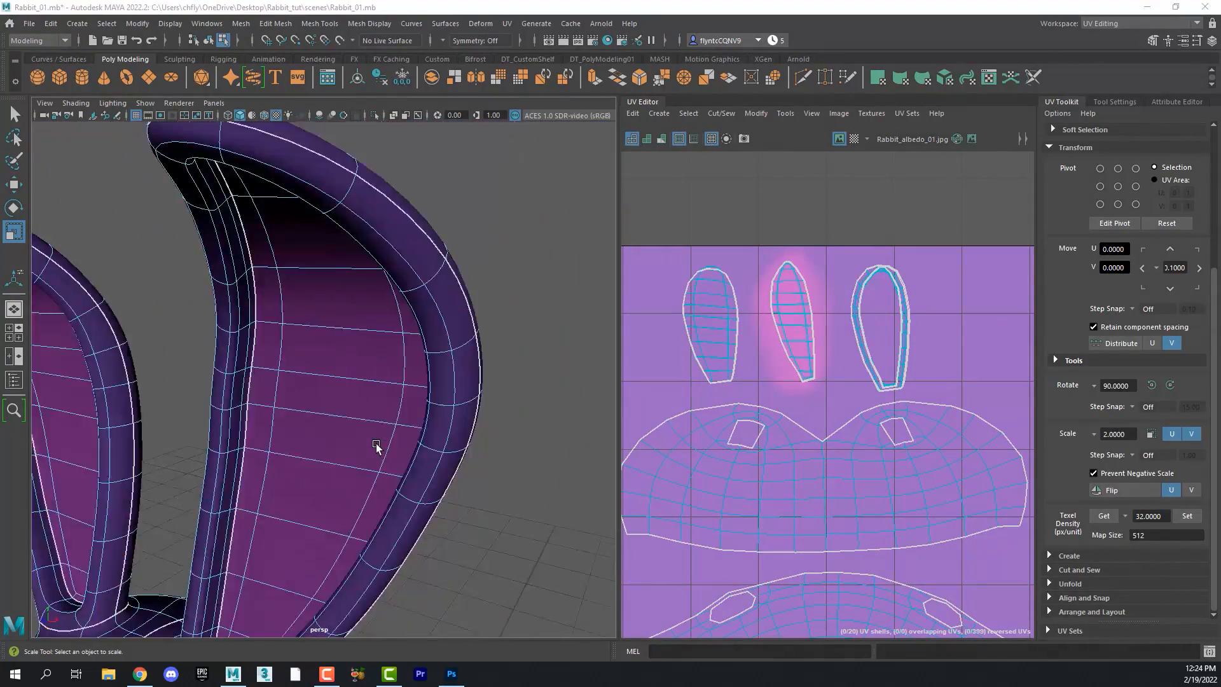
{"action": "scroll", "coordinate": [376, 444], "scroll_direction": "down", "scroll_amount": 5}
{"action": "middle_click_drag", "start_coordinate": [335, 466], "coordinate": [340, 337], "text": "alt"}
{"action": "left_click_drag", "start_coordinate": [341, 337], "coordinate": [369, 334], "text": "alt"}
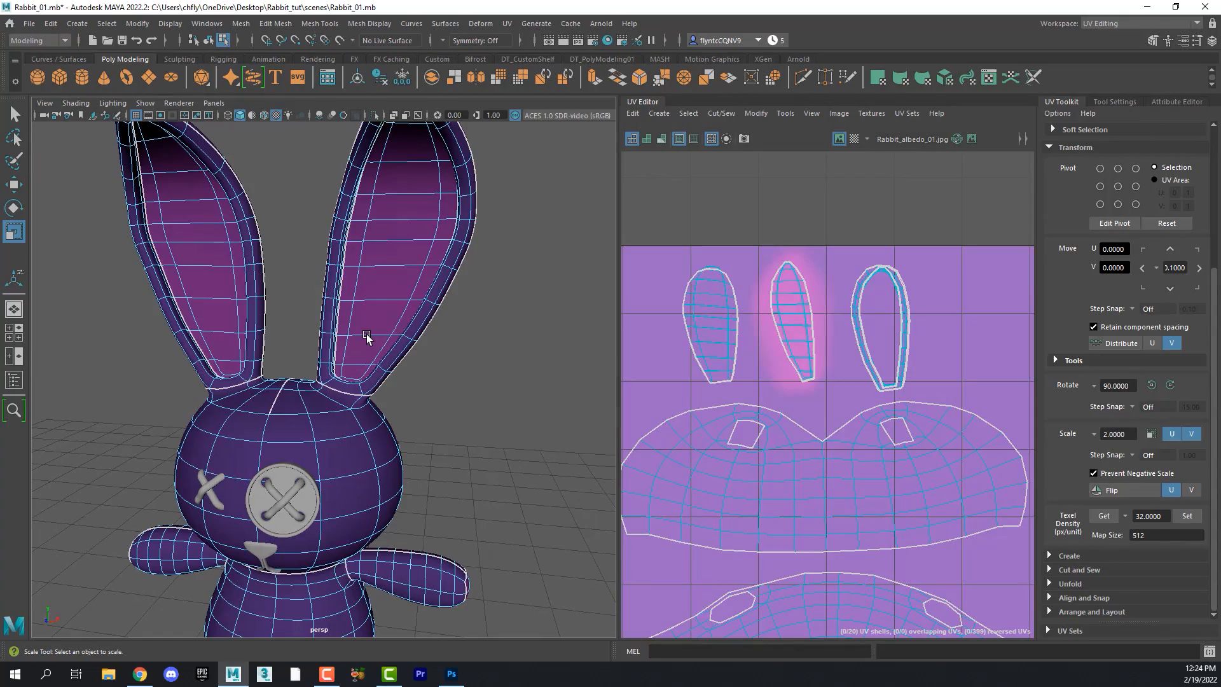
{"action": "left_click_drag", "start_coordinate": [444, 542], "coordinate": [305, 379], "text": "alt"}
{"action": "middle_click_drag", "start_coordinate": [305, 379], "coordinate": [220, 408], "text": "alt"}
{"action": "left_click_drag", "start_coordinate": [219, 407], "coordinate": [313, 403], "text": "alt"}
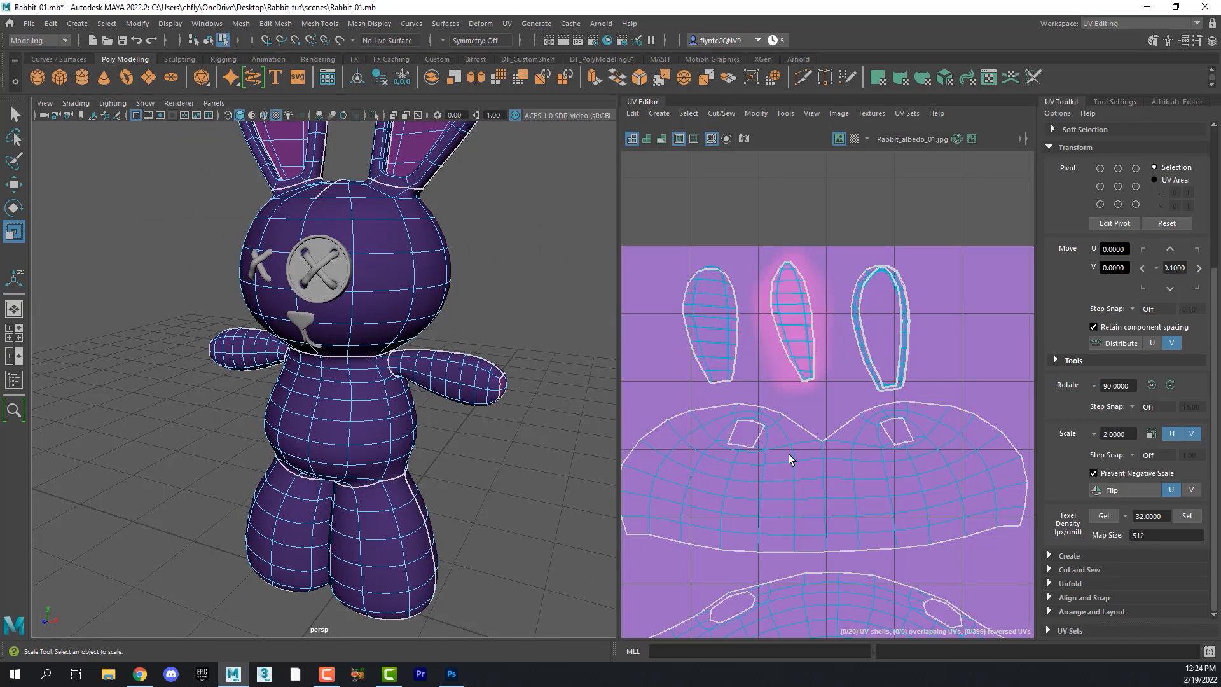